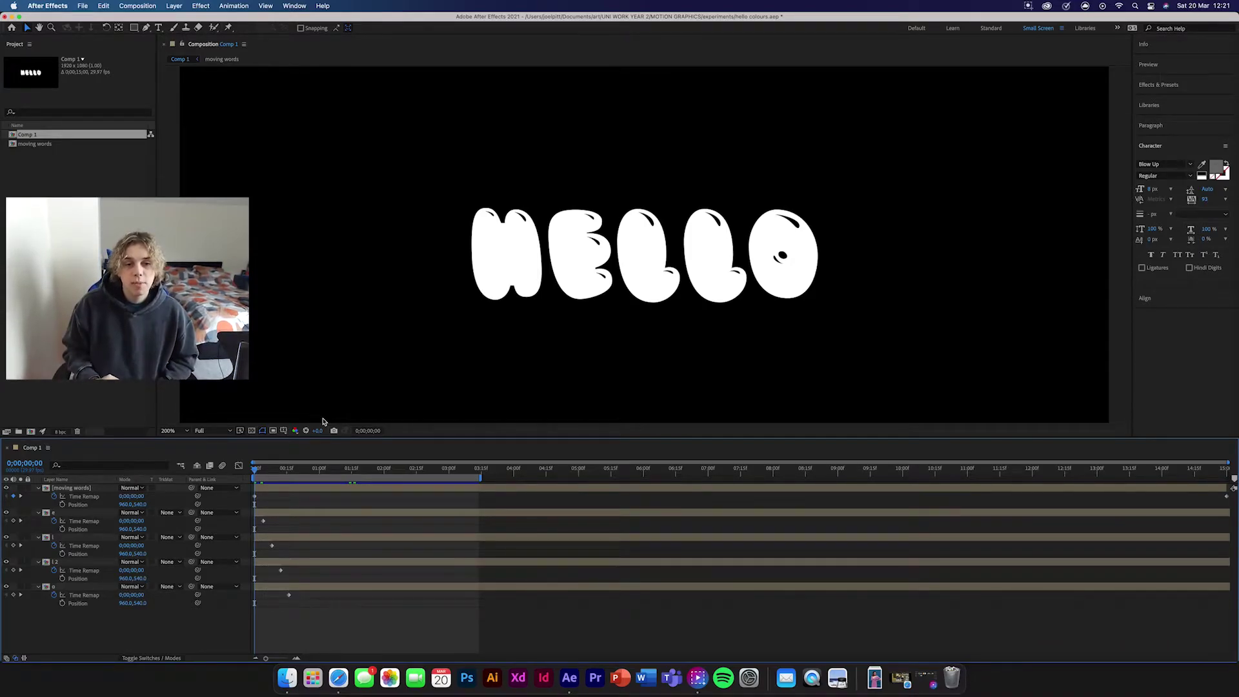
- Preview the finished HELLO colour animation in Comp 1
key(space)
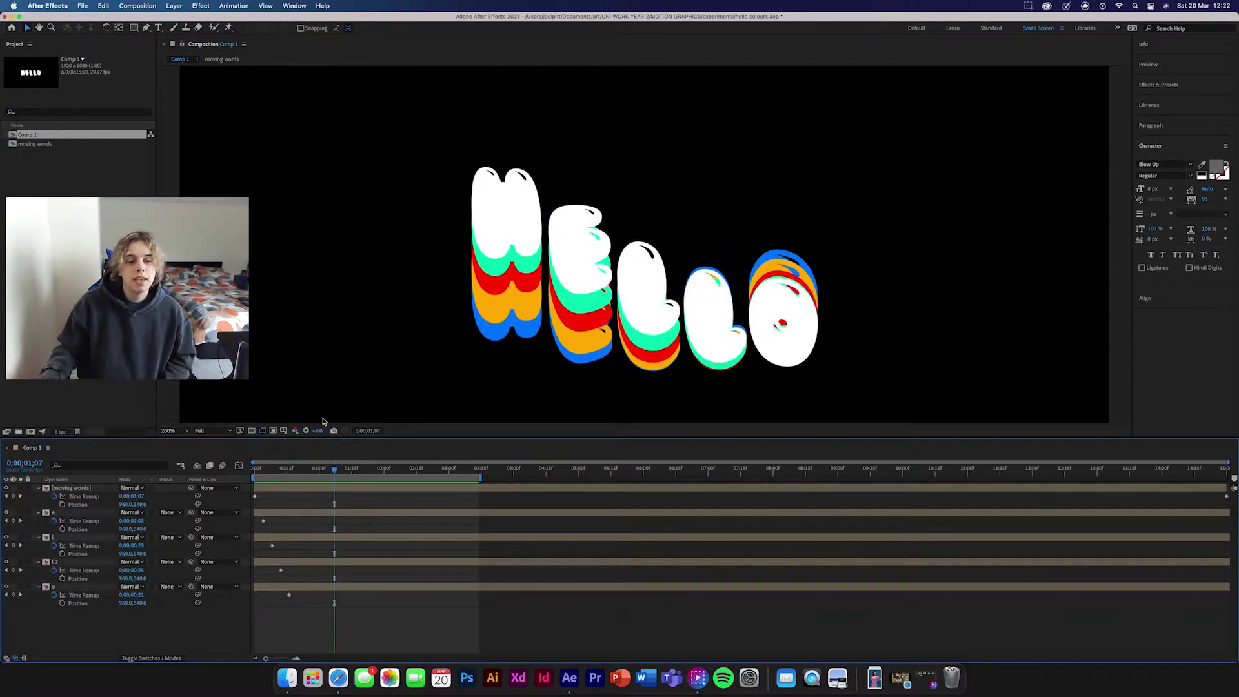
key(space)
- Start a new composition and name it "hello animation"
click(84, 6)
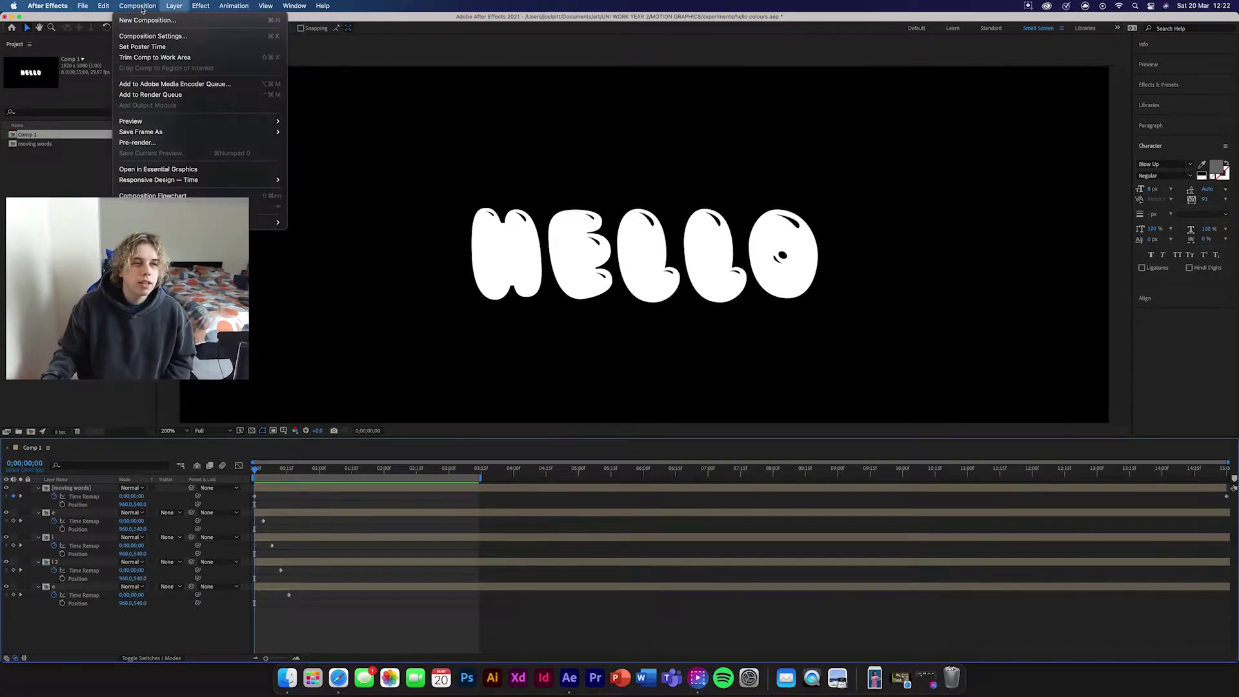
mouse_move(102, 21)
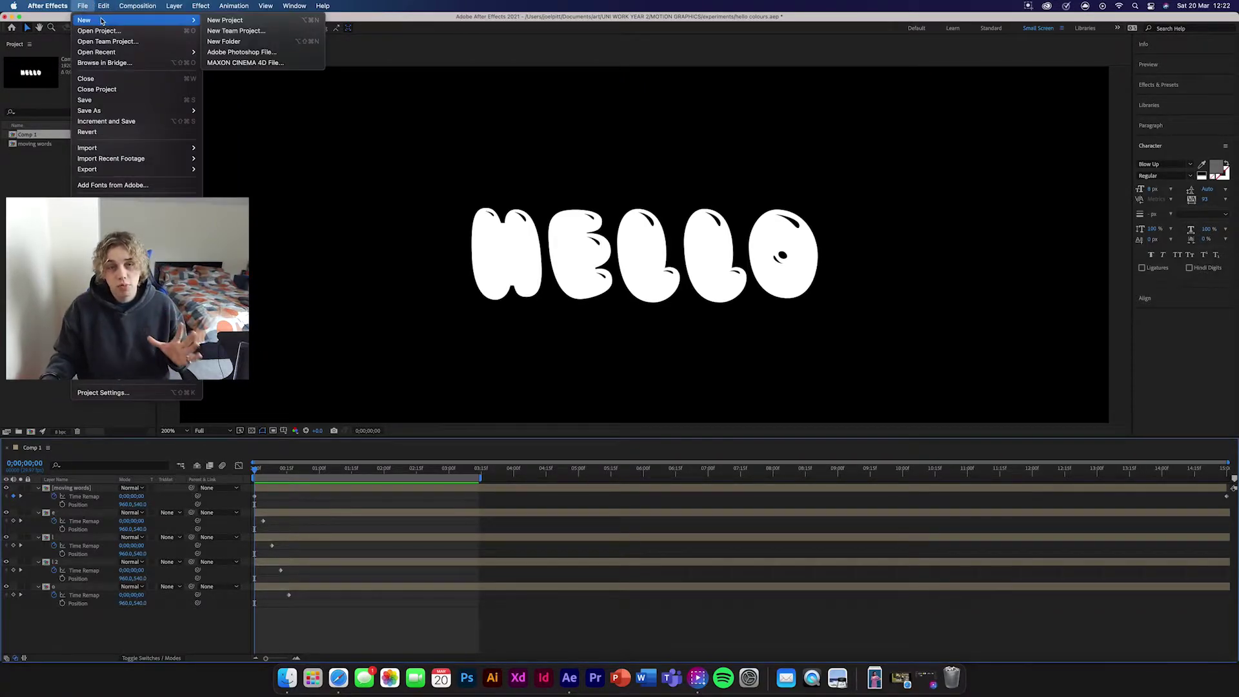
mouse_move(132, 5)
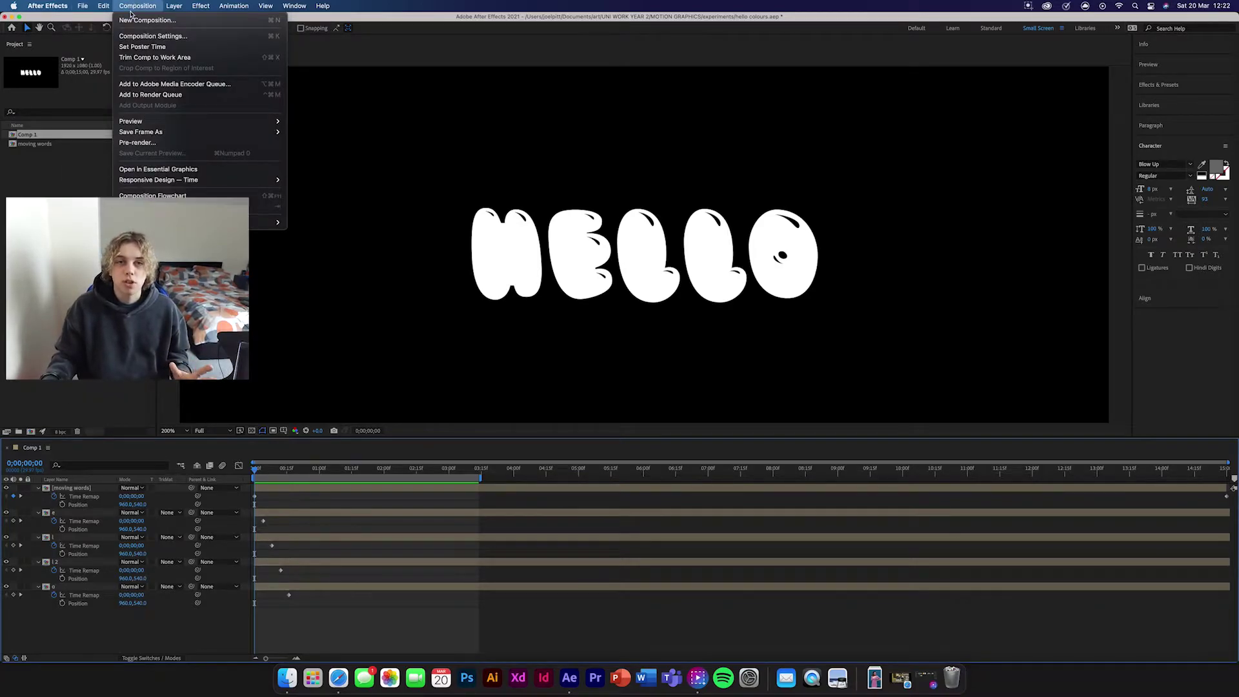
click(130, 20)
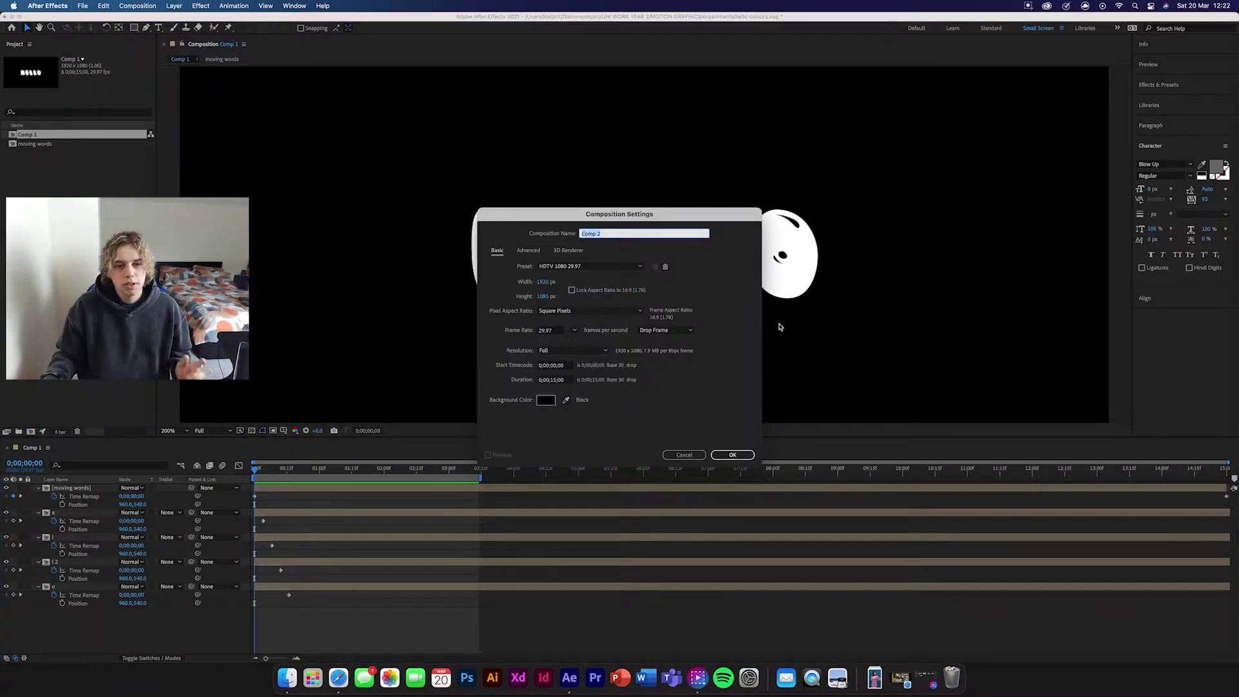
text(hello)
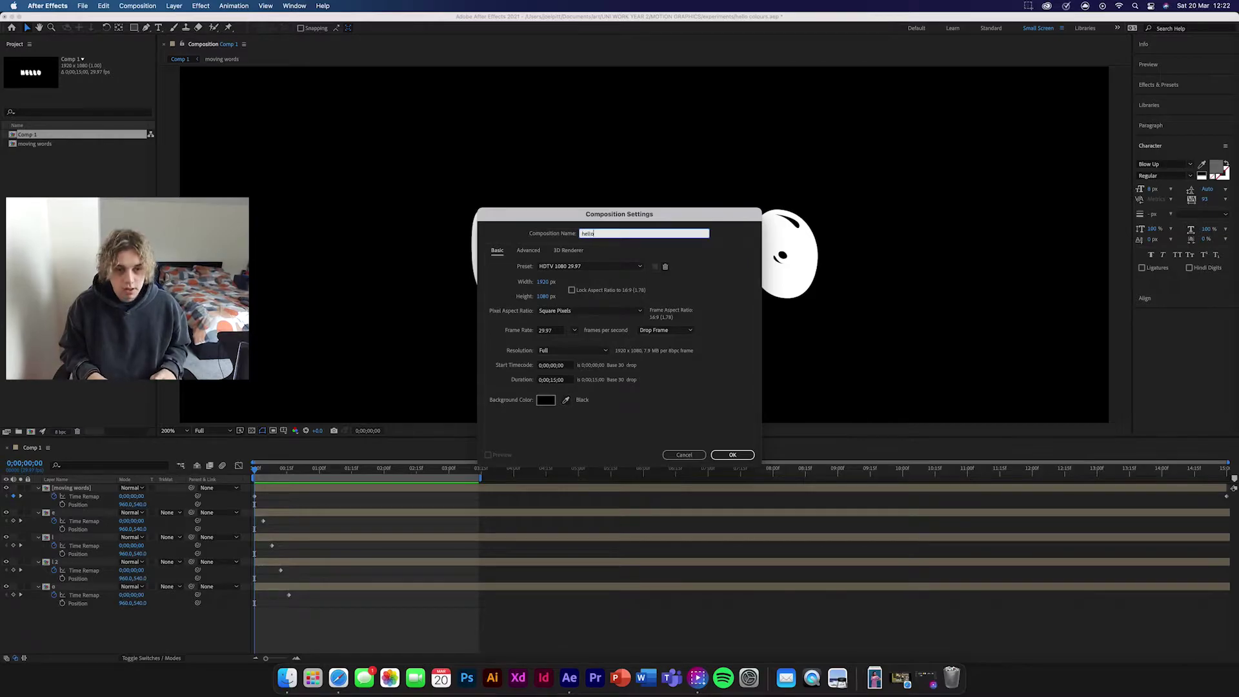
text( animation)
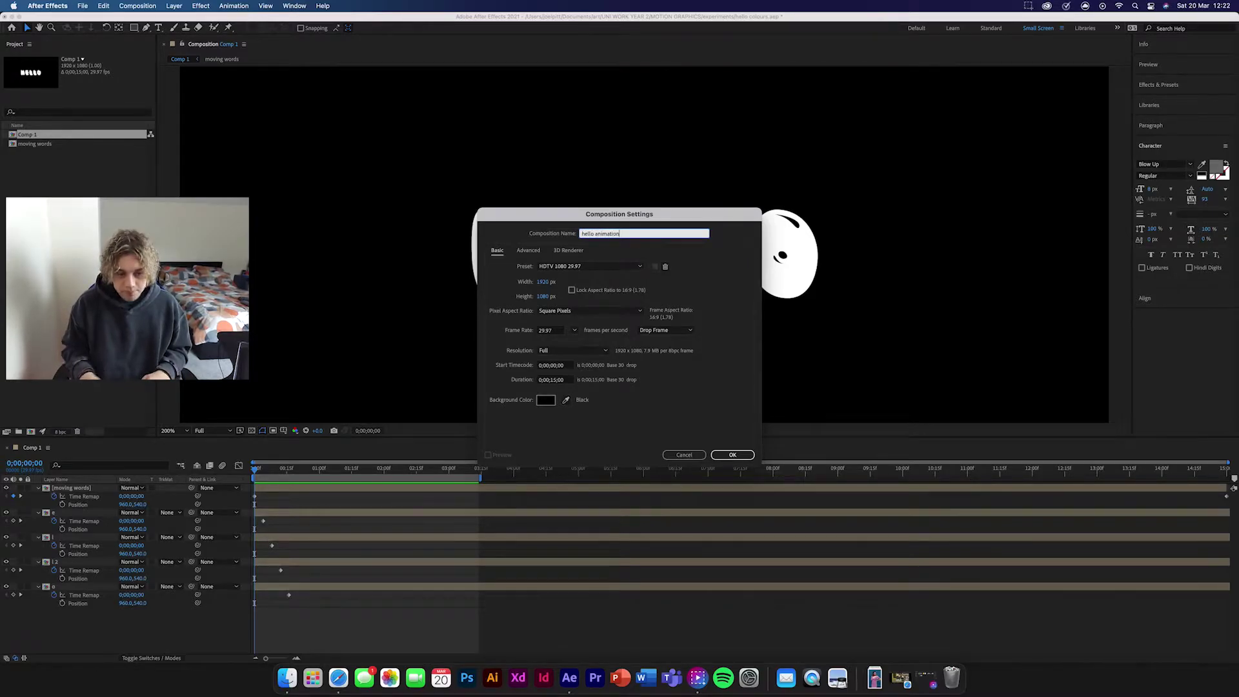
- Set the new composition's duration to 5 seconds, keeping the HDTV 1080 29.97 preset, and create it
click(687, 284)
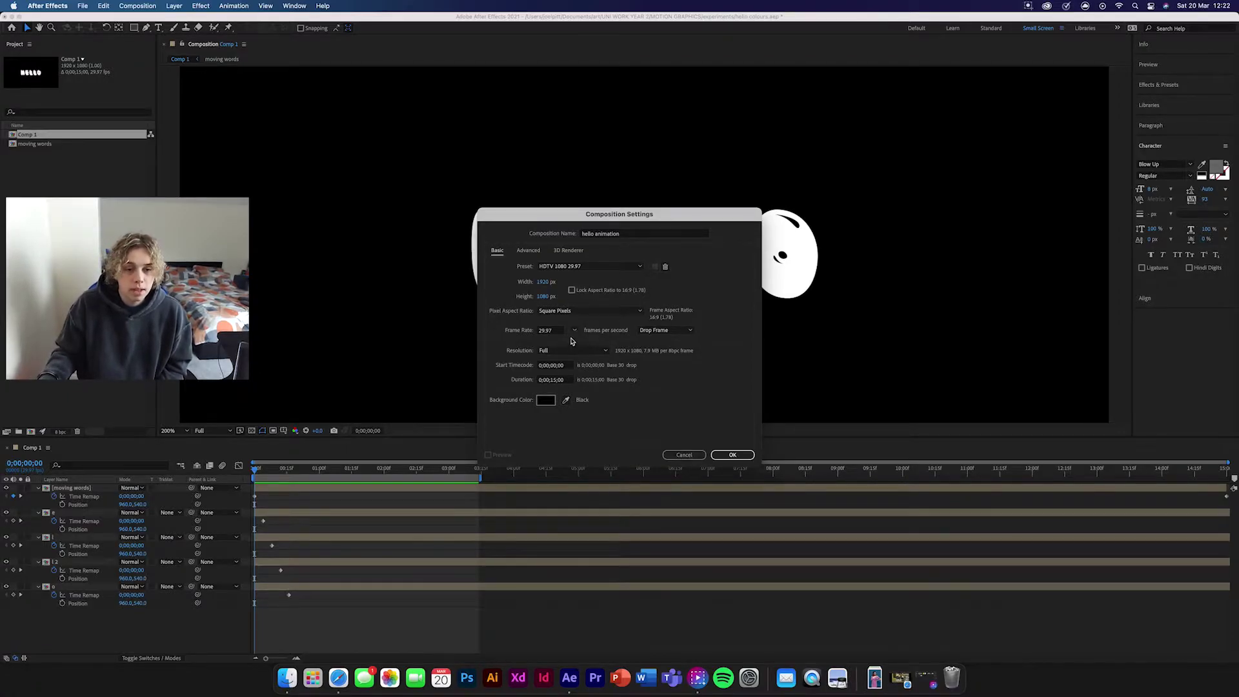
click(542, 331)
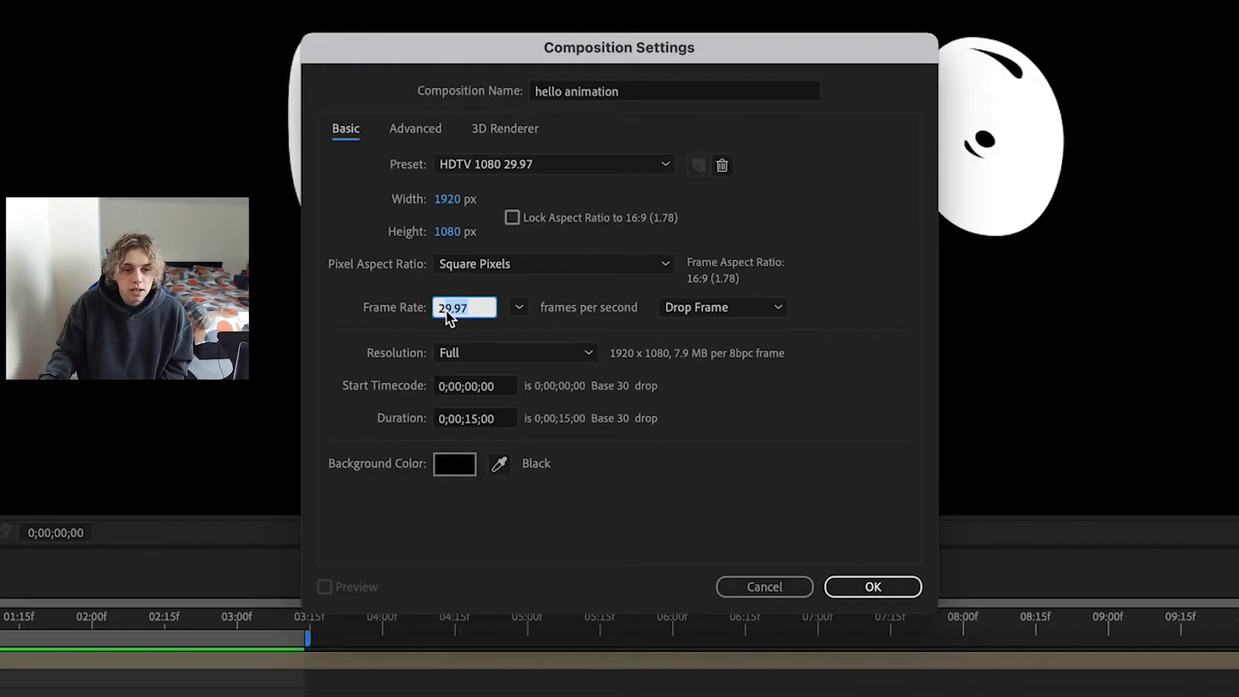
click(708, 366)
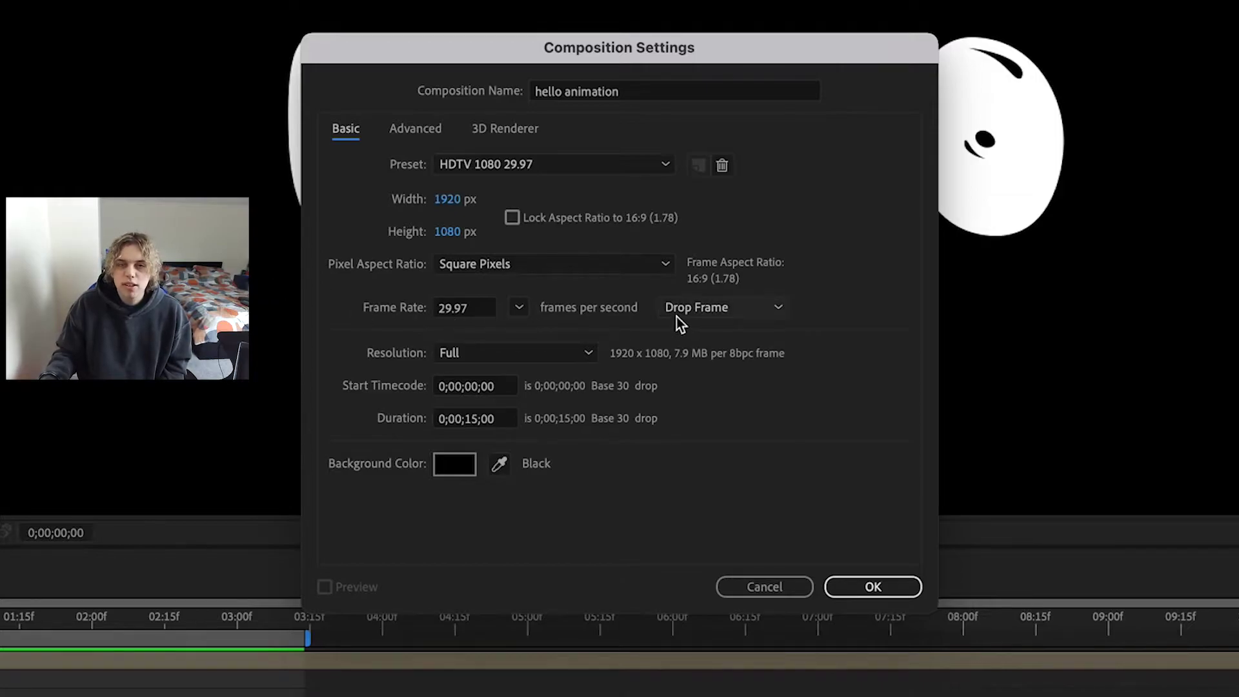
click(489, 422)
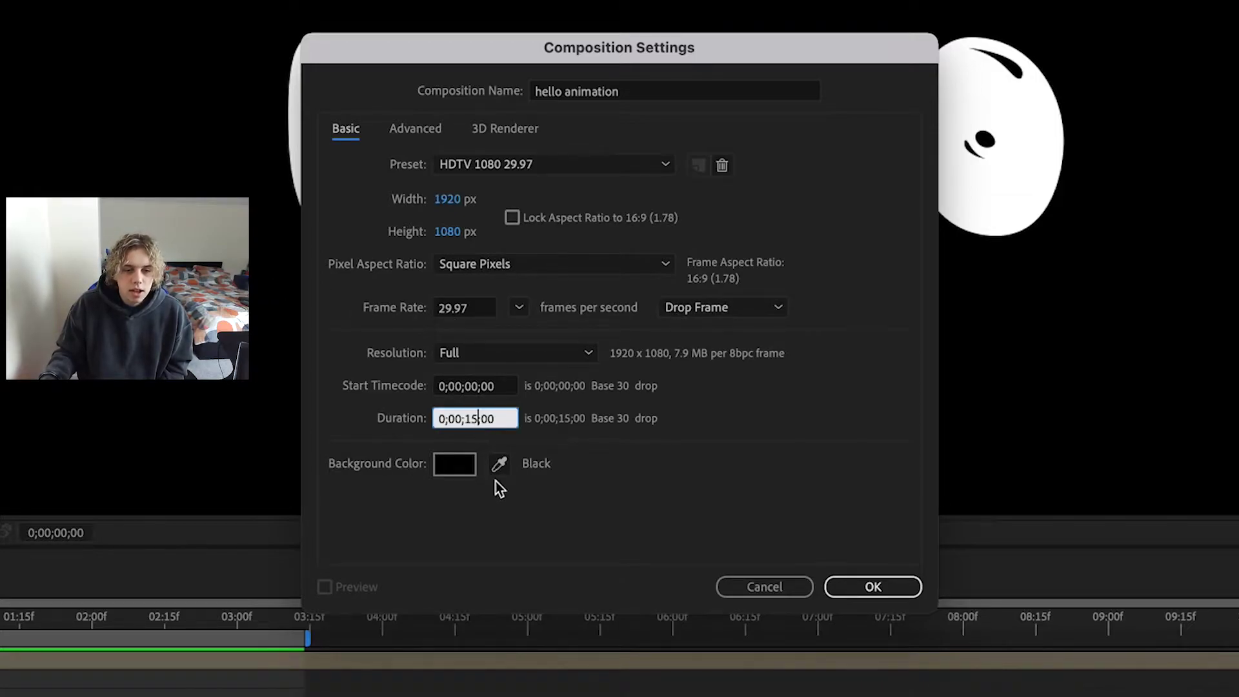
key(BackSpace)
key(BackSpace)
key(BackSpace)
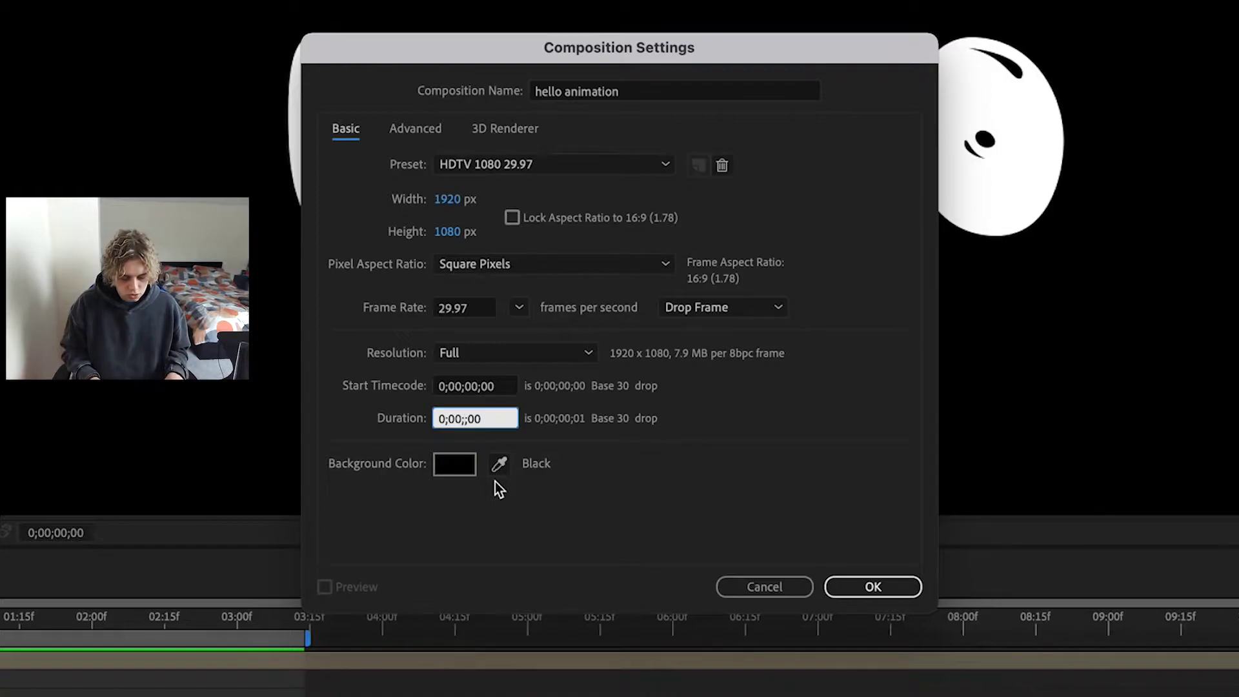
text(5)
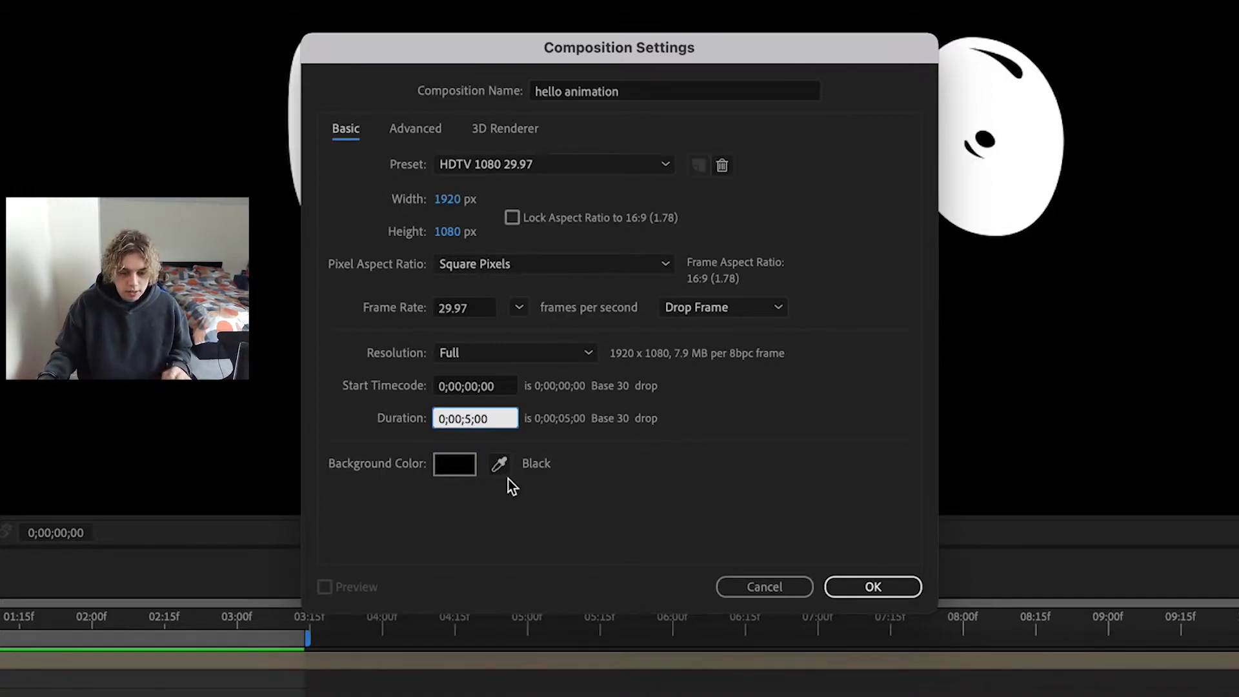
key(Tab)
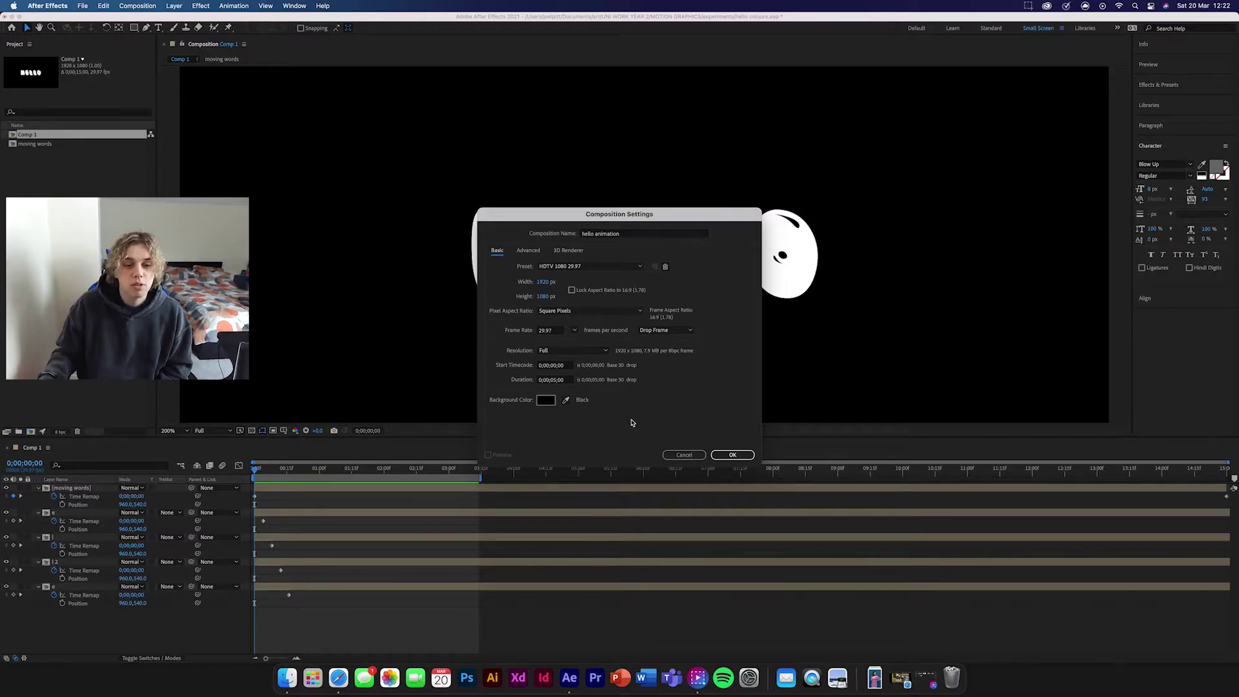
click(732, 454)
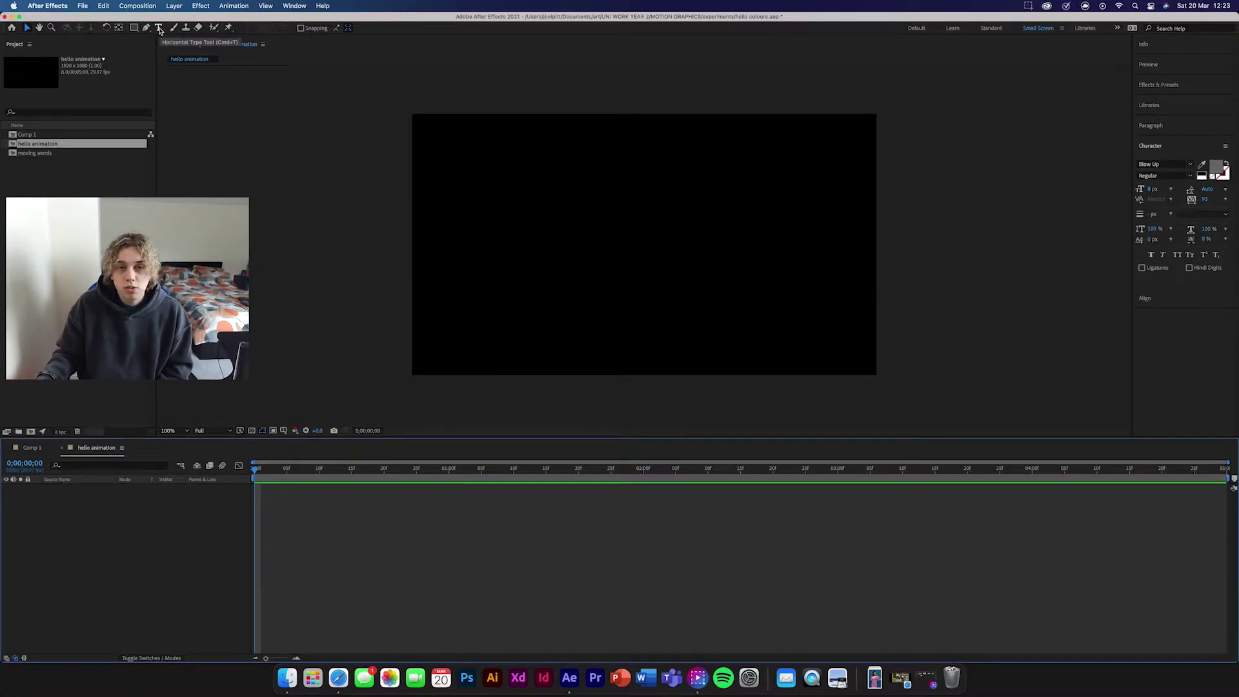
- Add a horizontal text layer reading "Helllo" in the Blow Up font near the centre of the empty composition
click(159, 28)
click(530, 249)
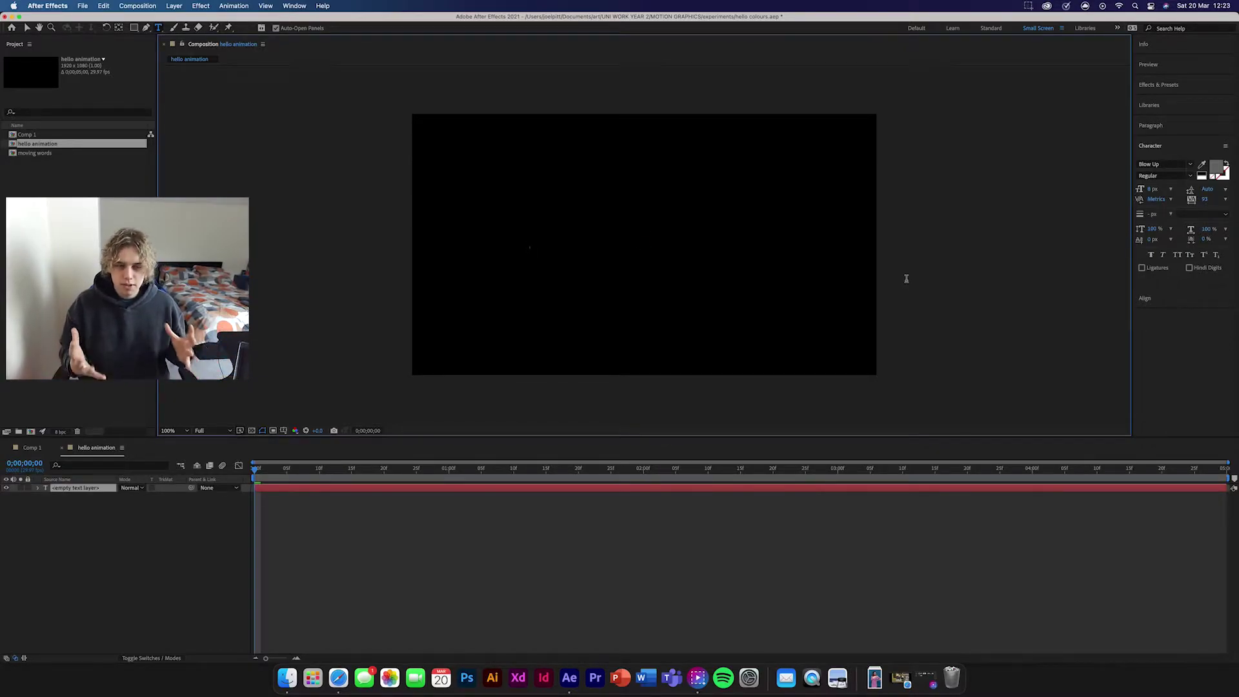
text(Hello)
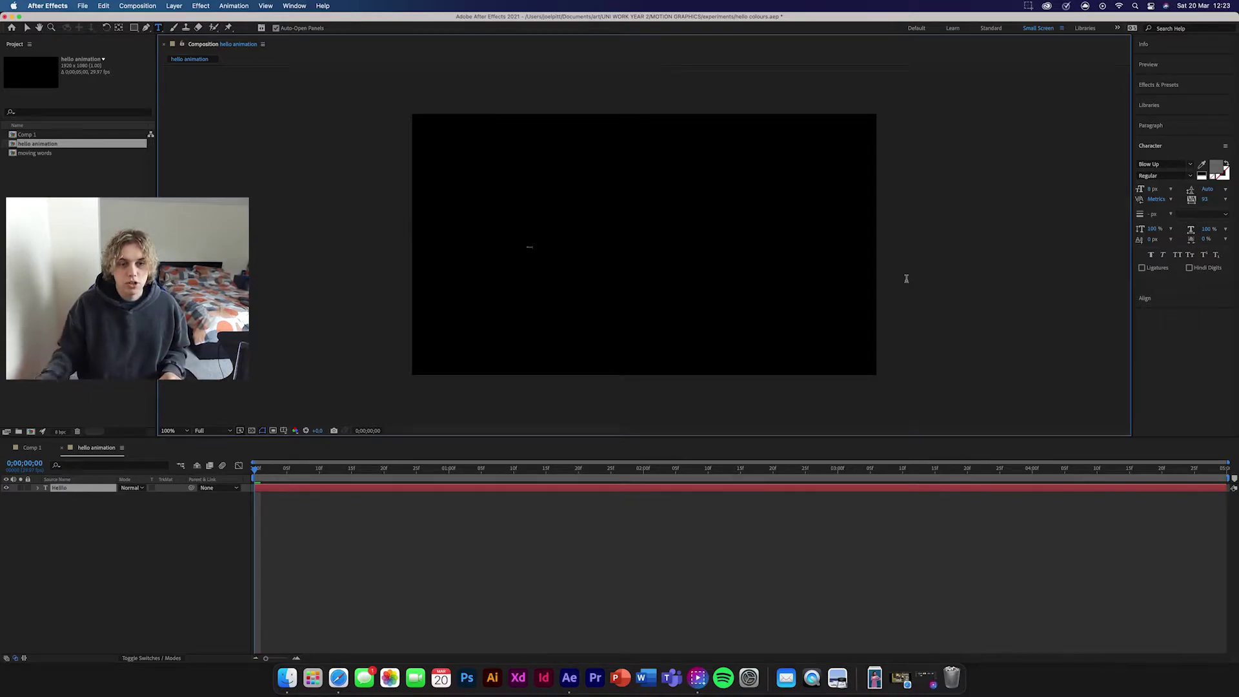
key(Escape)
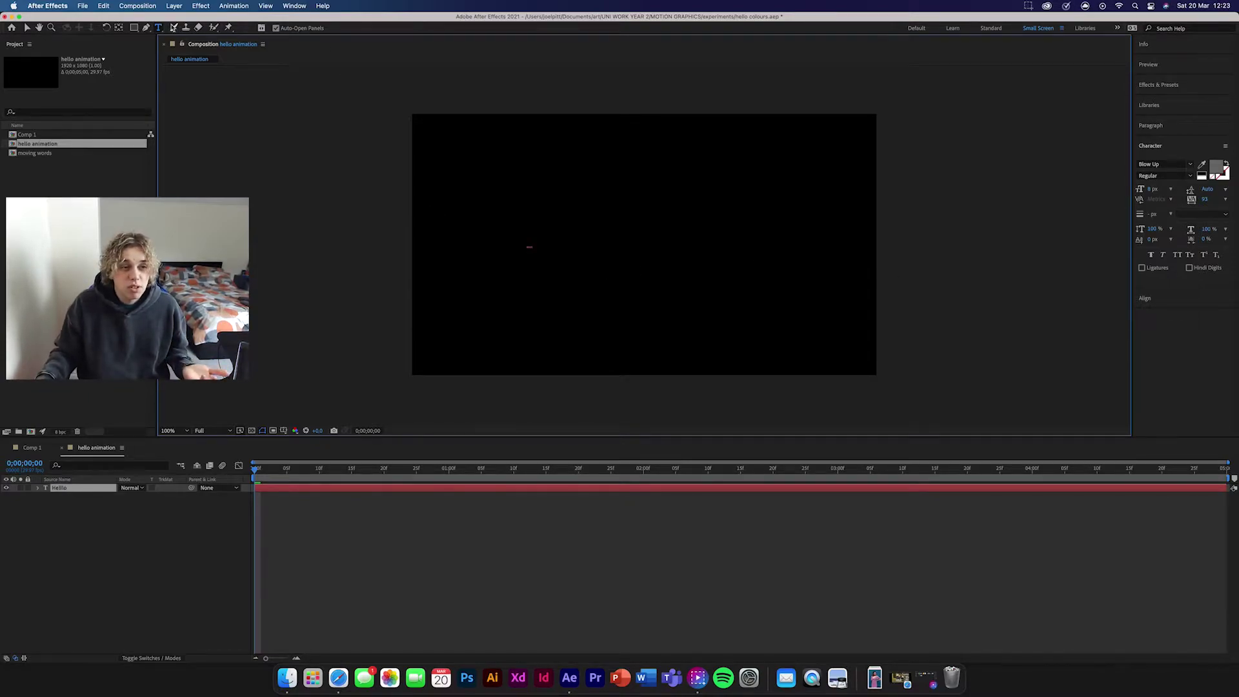
click(27, 28)
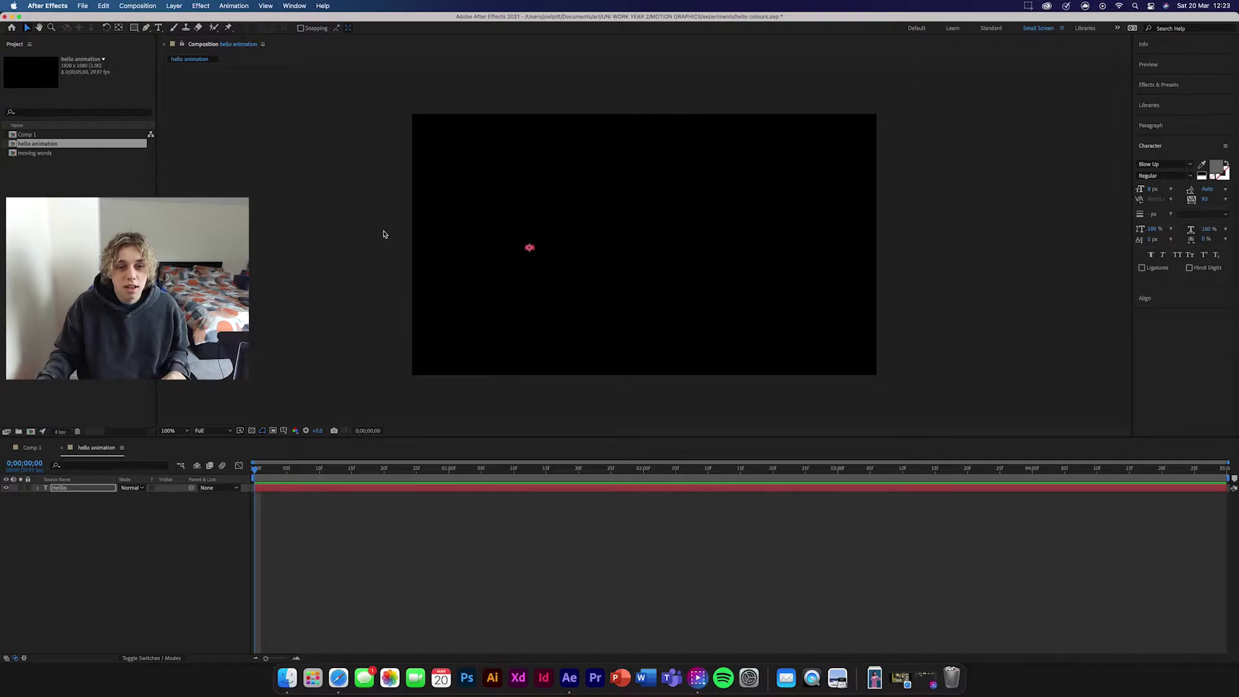
- Scale the small text up to over half the composition's width, centre it and set its fill to white (ffffff)
drag(532, 250, 768, 183)
key(super+Home)
click(1218, 168)
text(ffffff)
click(1000, 231)
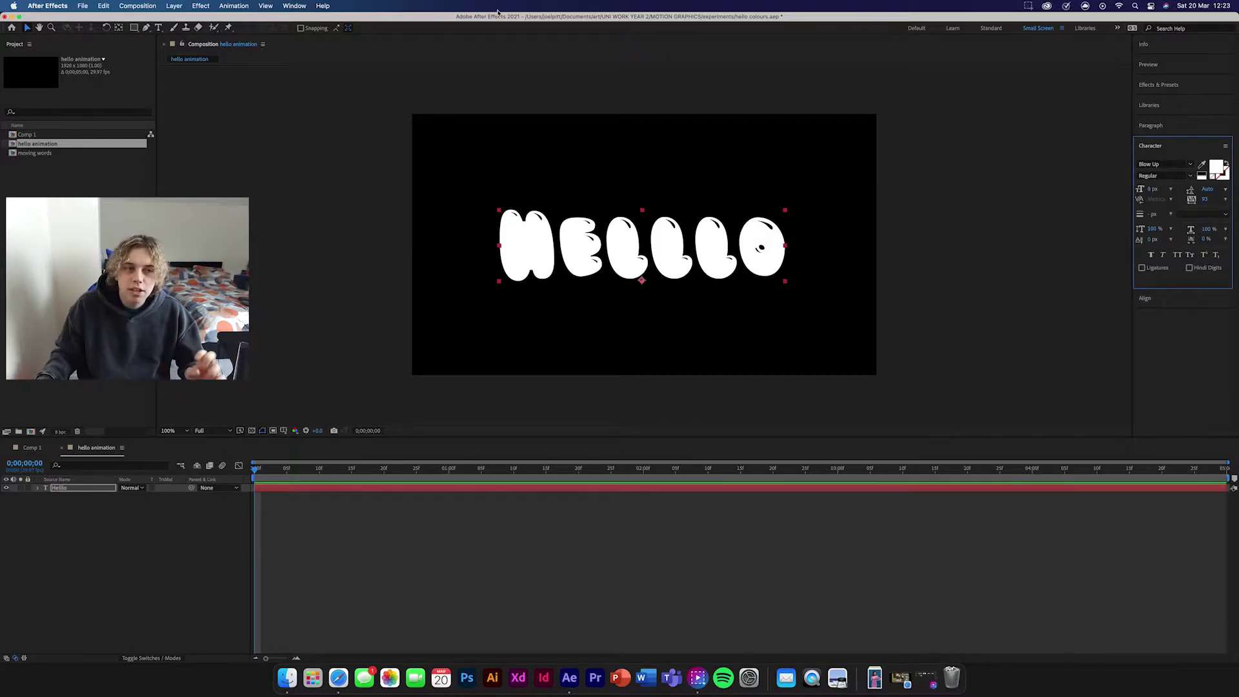
click(286, 8)
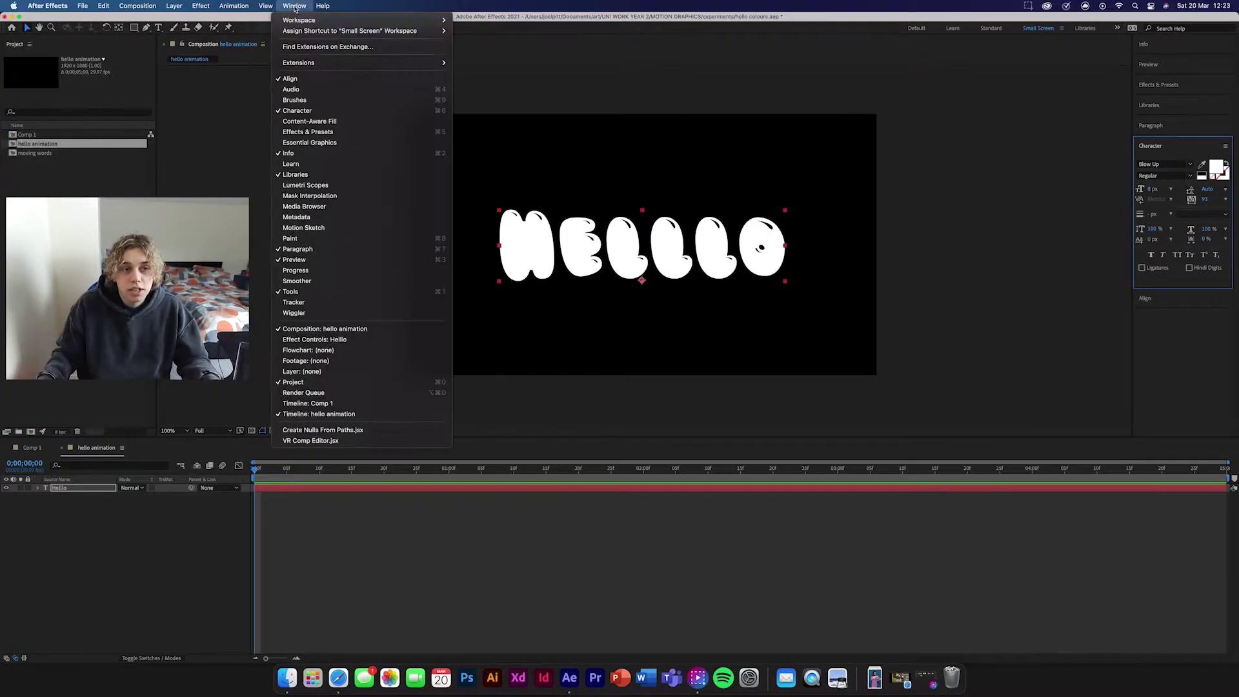
mouse_move(323, 6)
click(1018, 218)
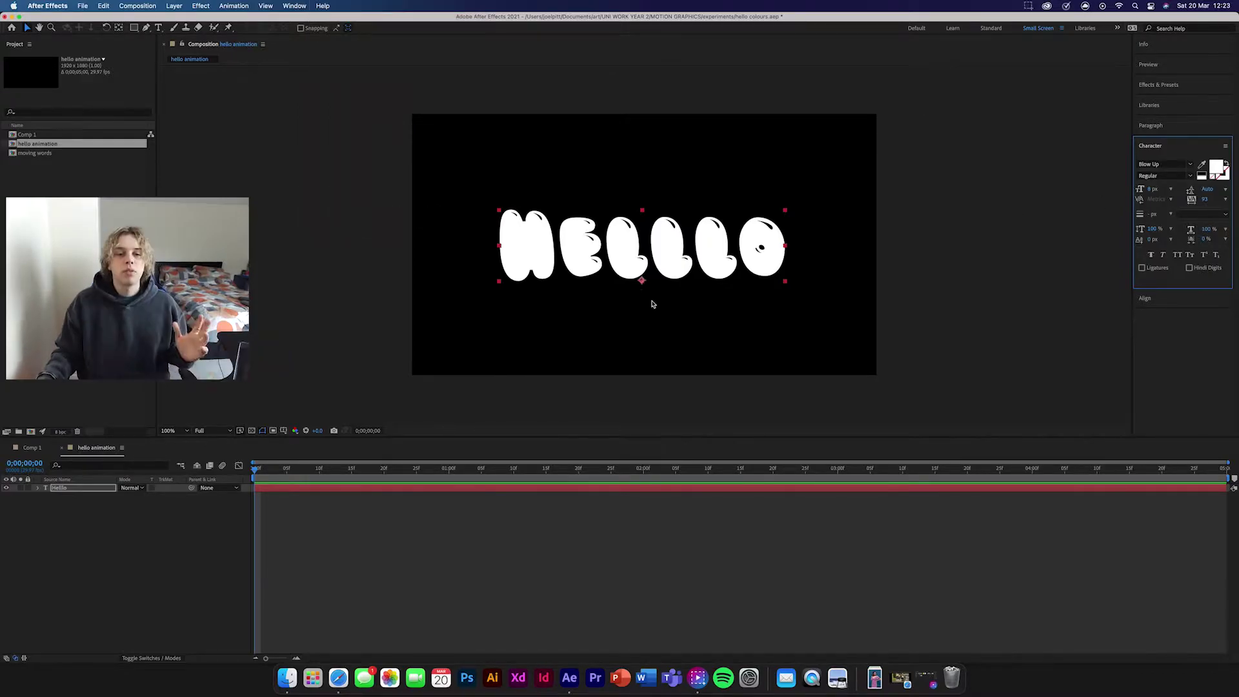
- Correct the text layer's wording to "HELLO" in capitals and leave text editing
double_click(776, 246)
click(787, 268)
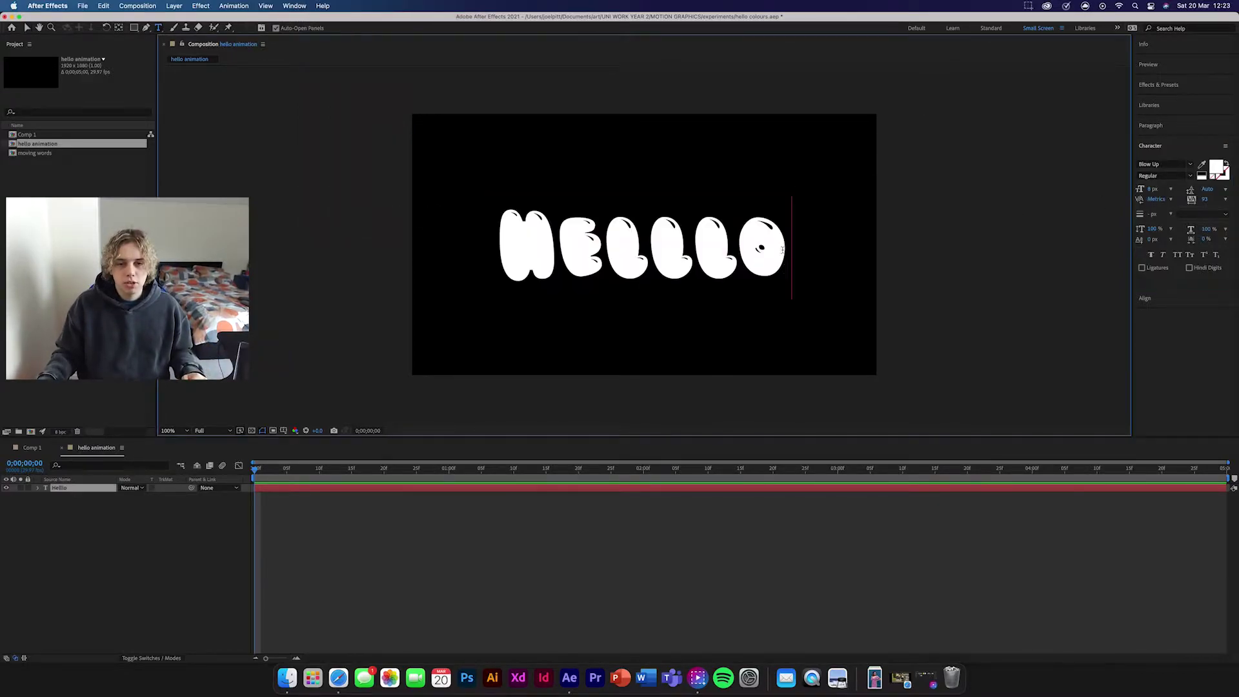
key(BackSpace)
key(BackSpace)
key(BackSpace)
key(BackSpace)
key(BackSpace)
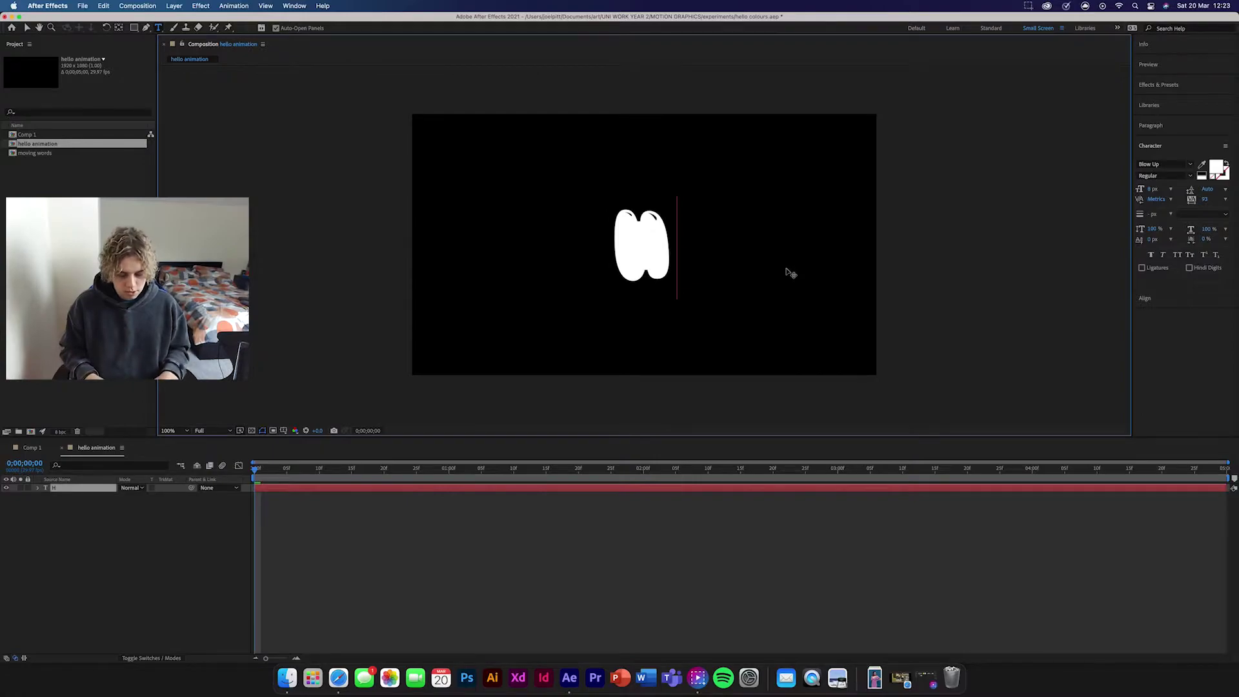
text(ELLO)
click(27, 28)
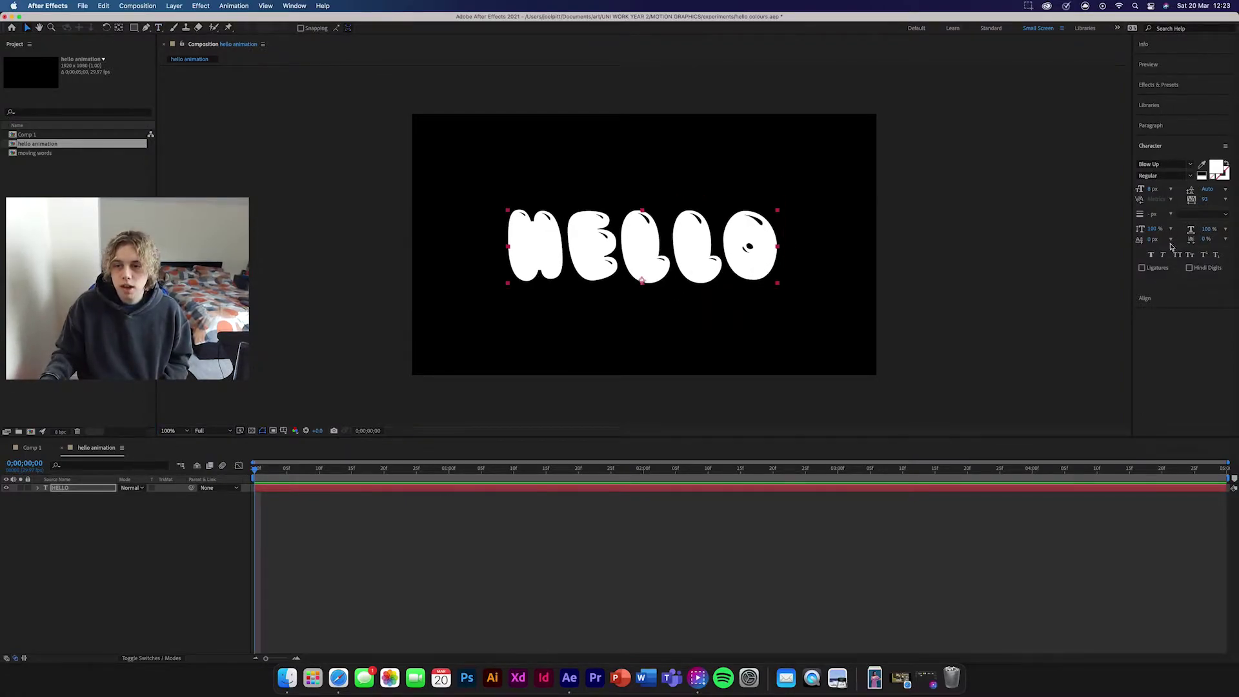
- Align the HELLO text layer to the composition's horizontal and vertical centre
click(1147, 299)
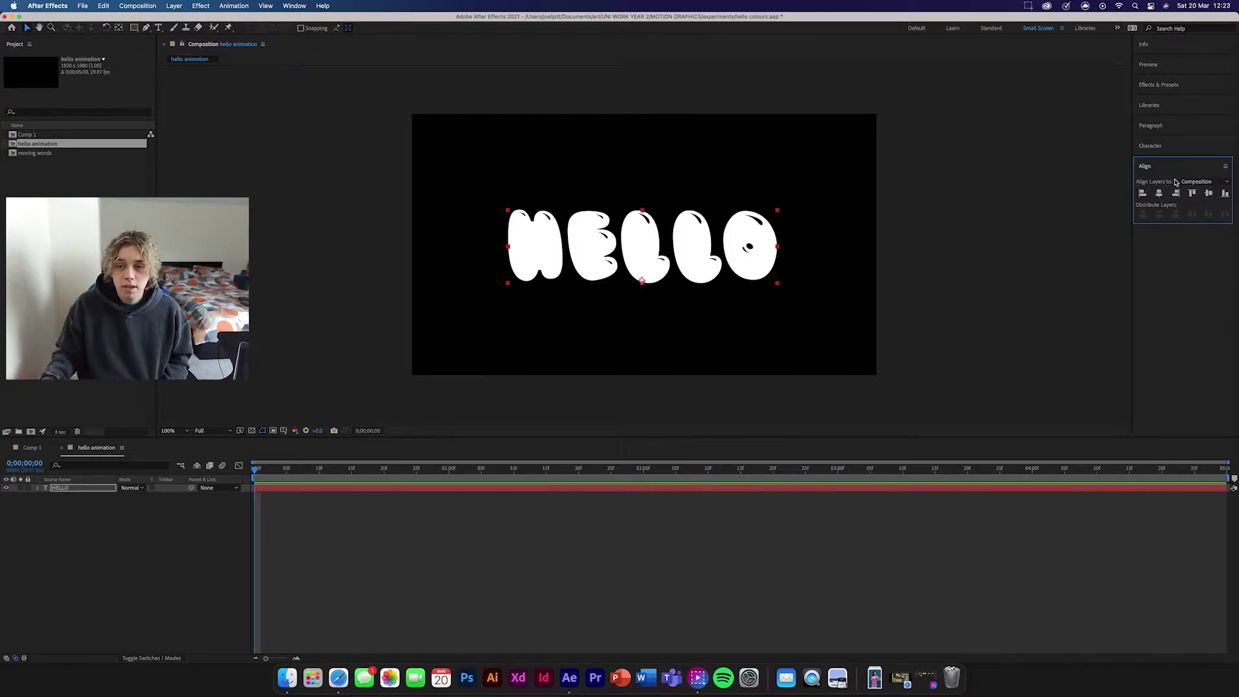
click(1160, 195)
click(1208, 193)
click(705, 314)
click(686, 226)
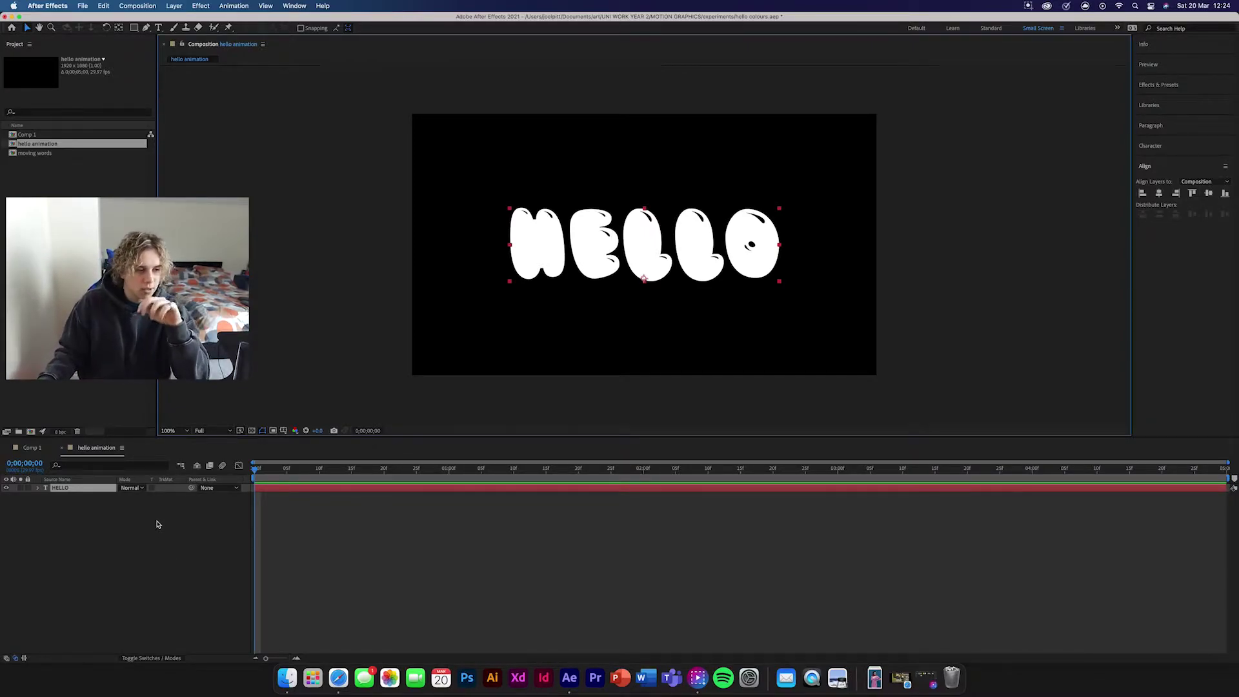
- Start Position keyframing on the HELLO layer at 0;00;00;00 and move the text straight down by 140 px
key(p)
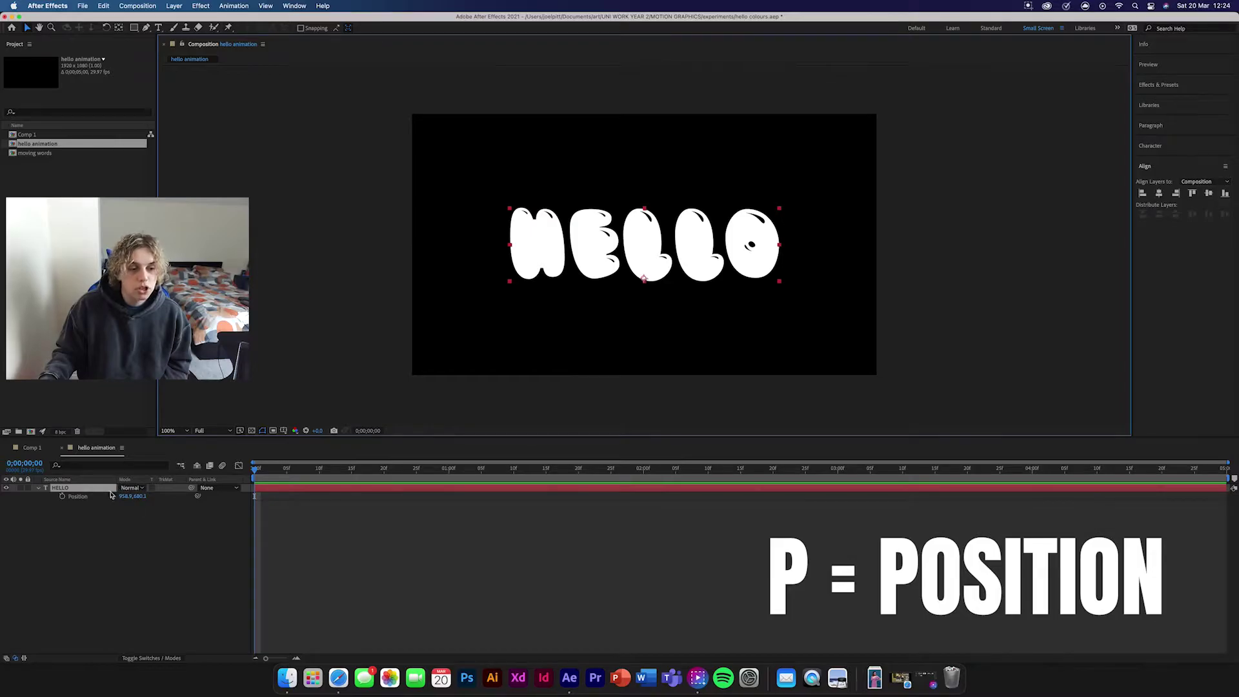
click(62, 497)
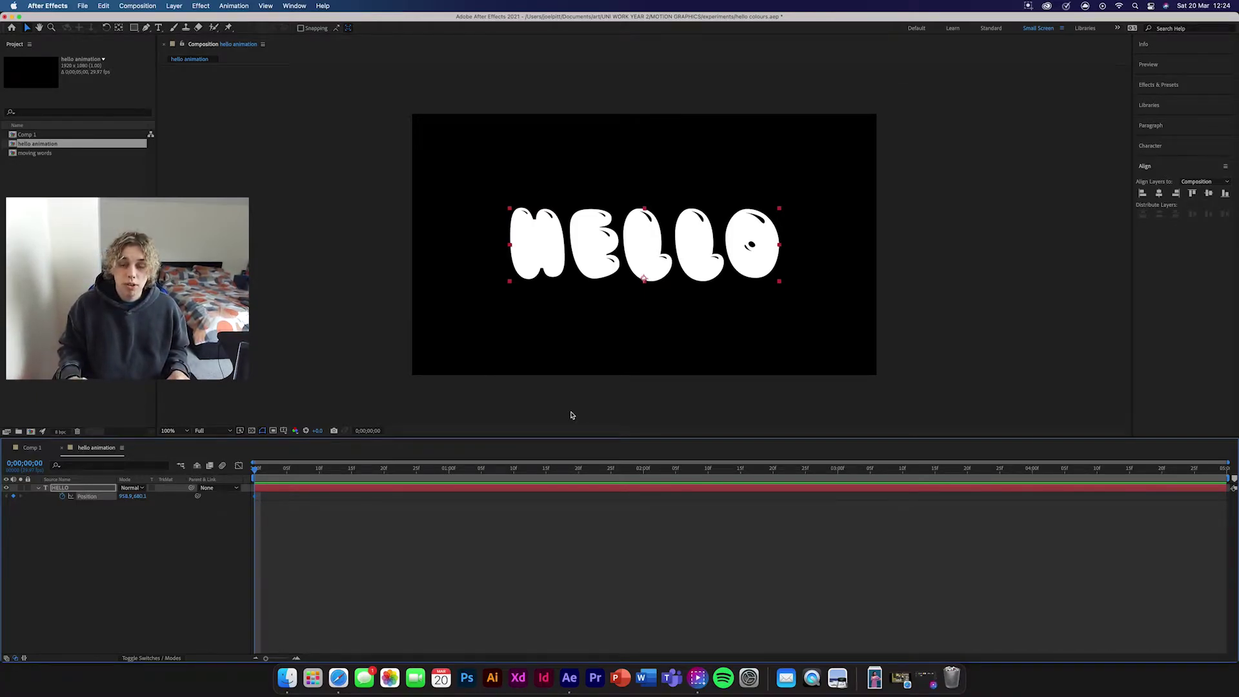
key(shift+Down)
key(shift+Down)
key(shift+Down)
key(shift+Down)
key(shift+Down)
key(shift+Down)
key(shift+Down)
key(shift+Down)
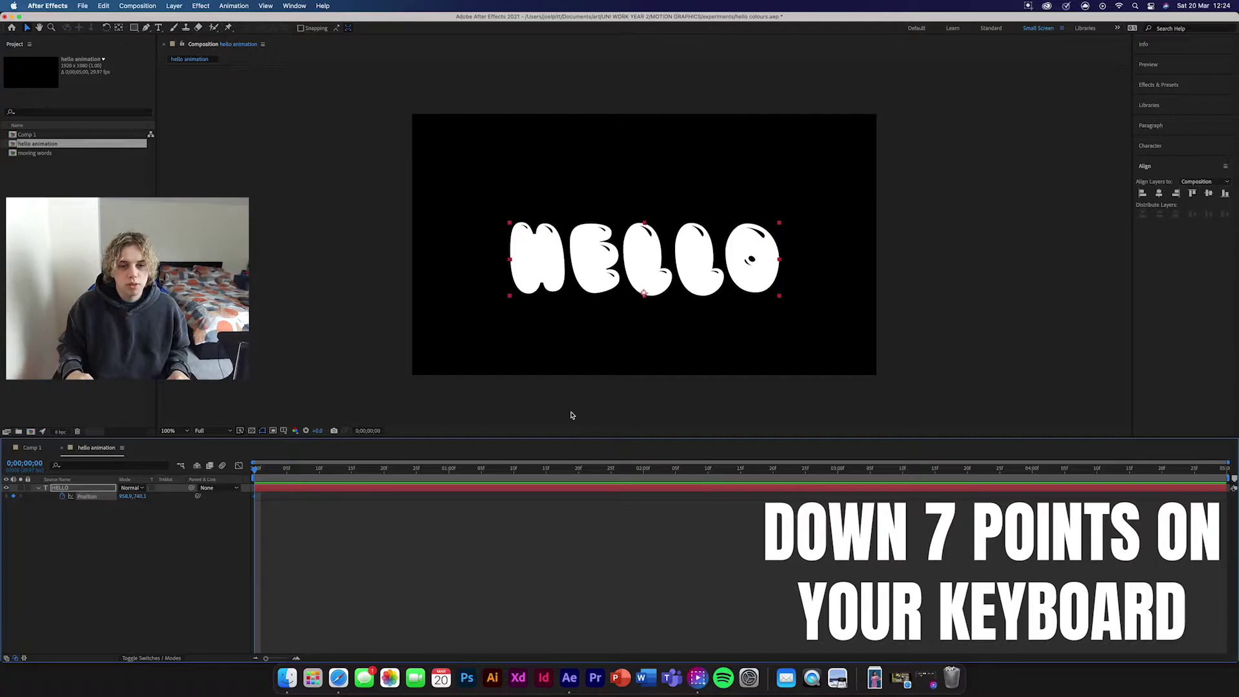
key(shift+Down)
key(shift+Down)
key(shift+Down)
key(shift+Down)
key(shift+Down)
key(shift+Down)
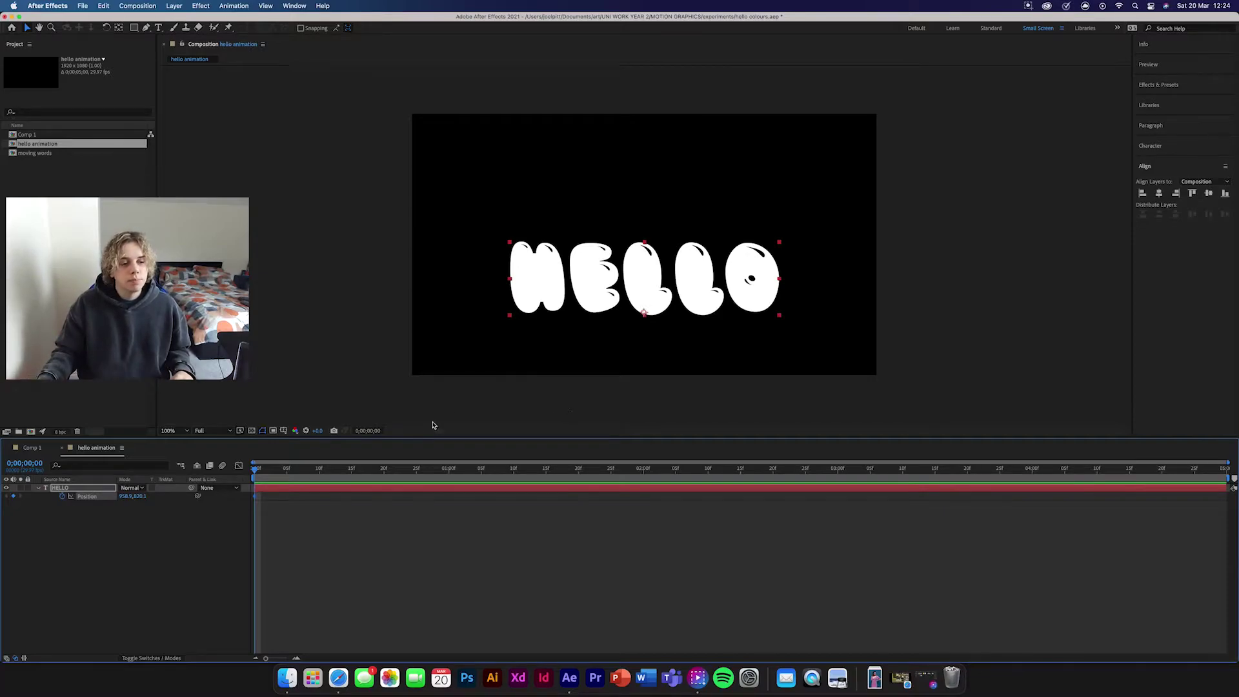
- At 0;00;00;07, move the HELLO text straight up by 280 px to add a second Position keyframe
drag(255, 474, 302, 474)
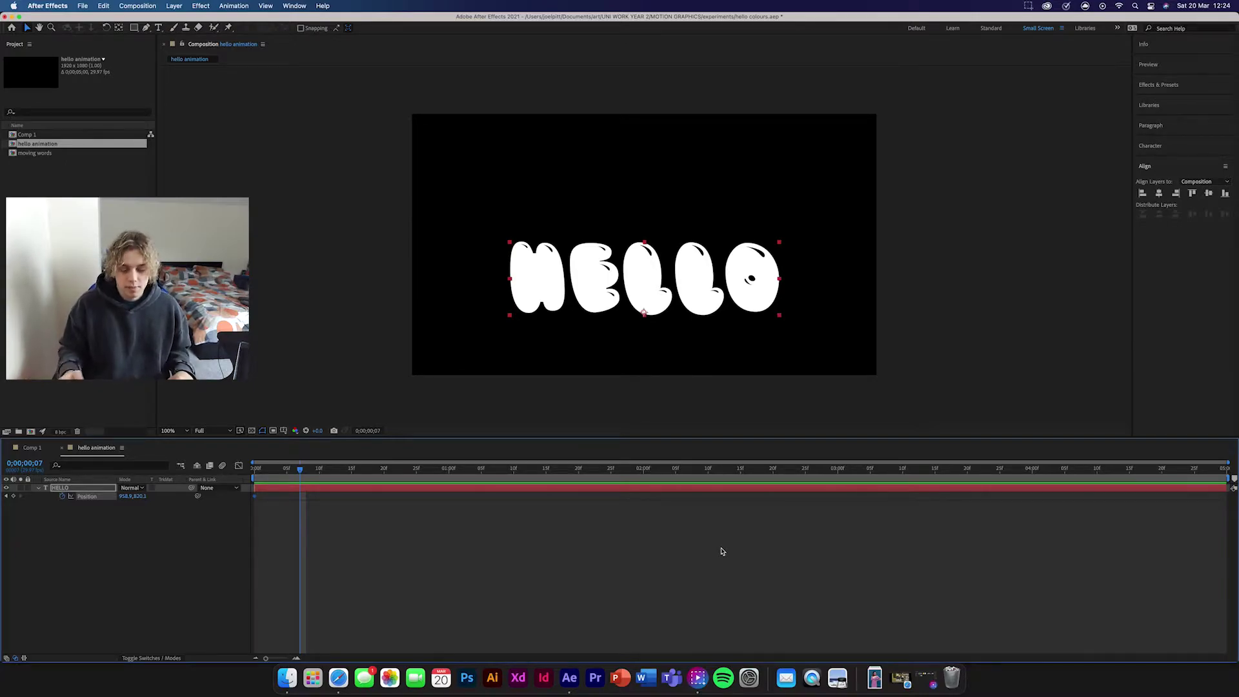
key(shift+Up)
key(shift+Up)
key(shift+Up)
key(shift+Up)
key(shift+Up)
key(shift+Up)
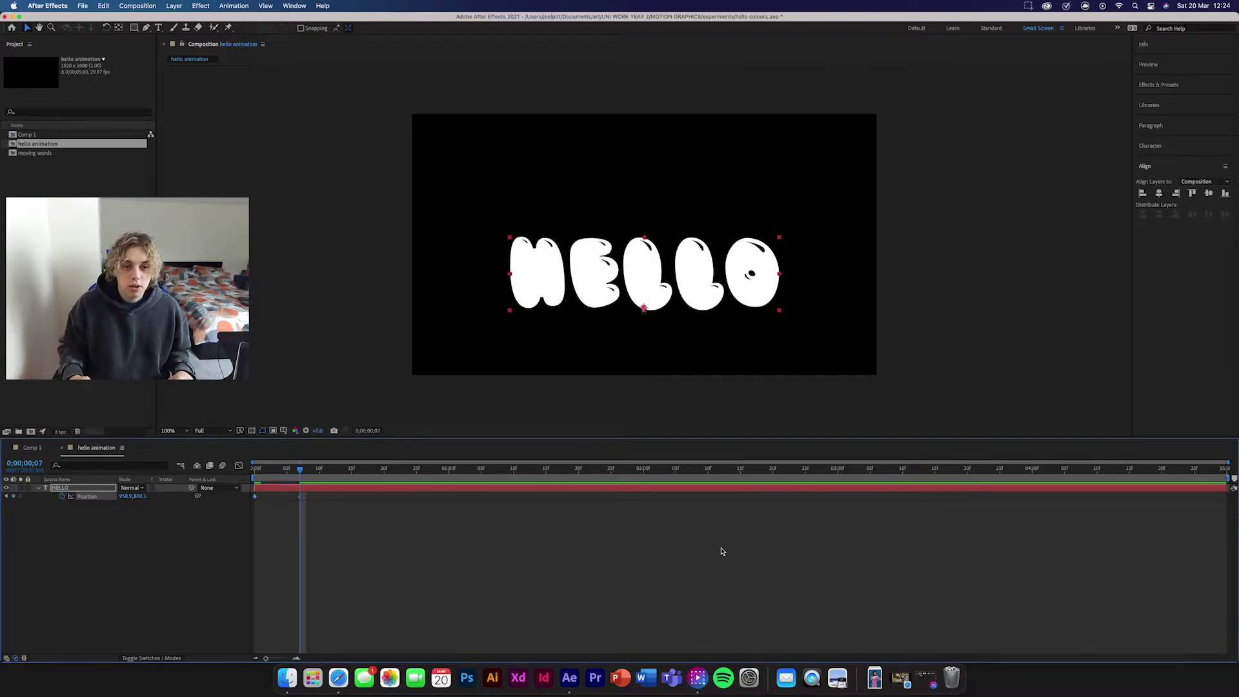
key(shift+Up)
key(shift+Up)
key(shift+Up)
key(shift+Up)
key(shift+Up)
key(shift+Up)
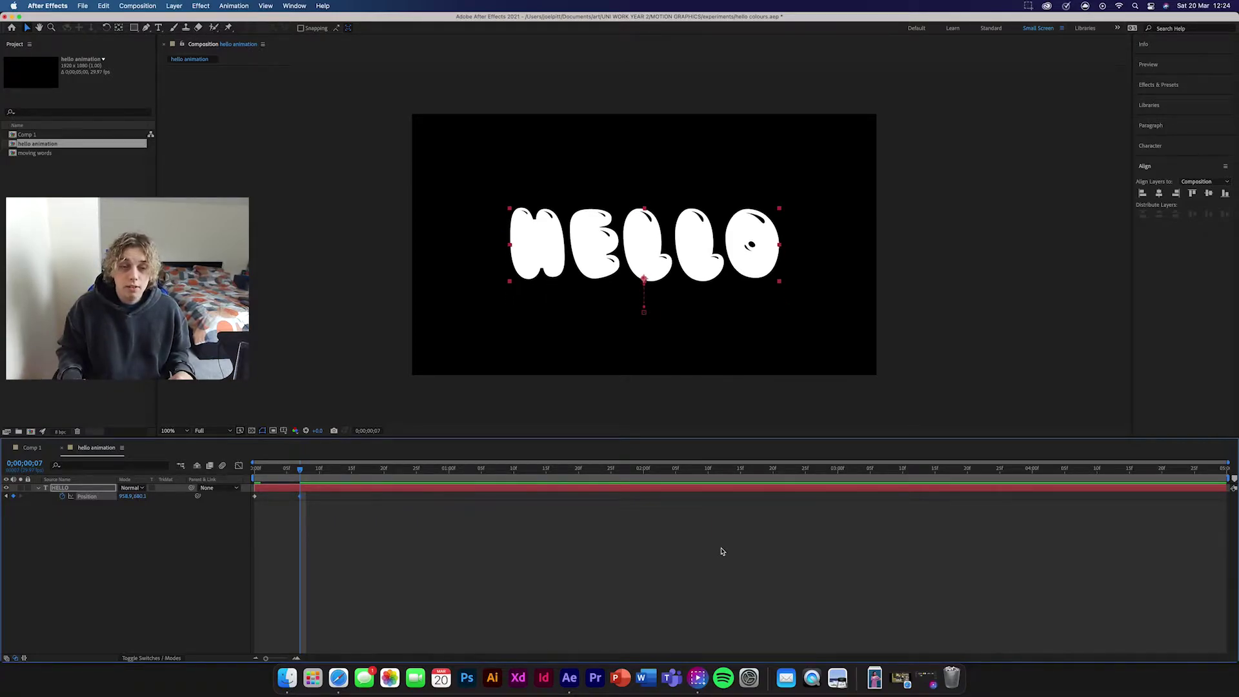
key(shift+Up)
key(shift+Up)
key(shift+Up)
key(shift+Up)
key(shift+Up)
key(shift+Up)
key(shift+Up)
key(shift+Up)
key(shift+Up)
key(shift+Up)
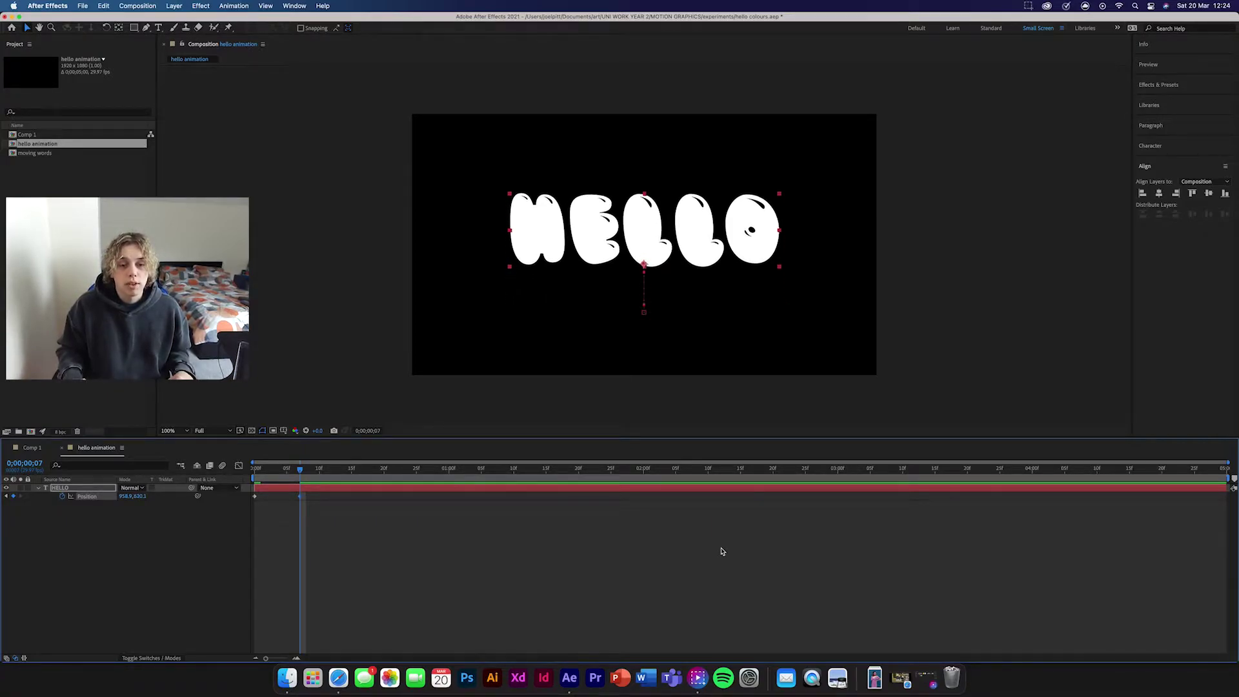
key(shift+Up)
key(shift+Up)
key(shift+Up)
key(shift+Up)
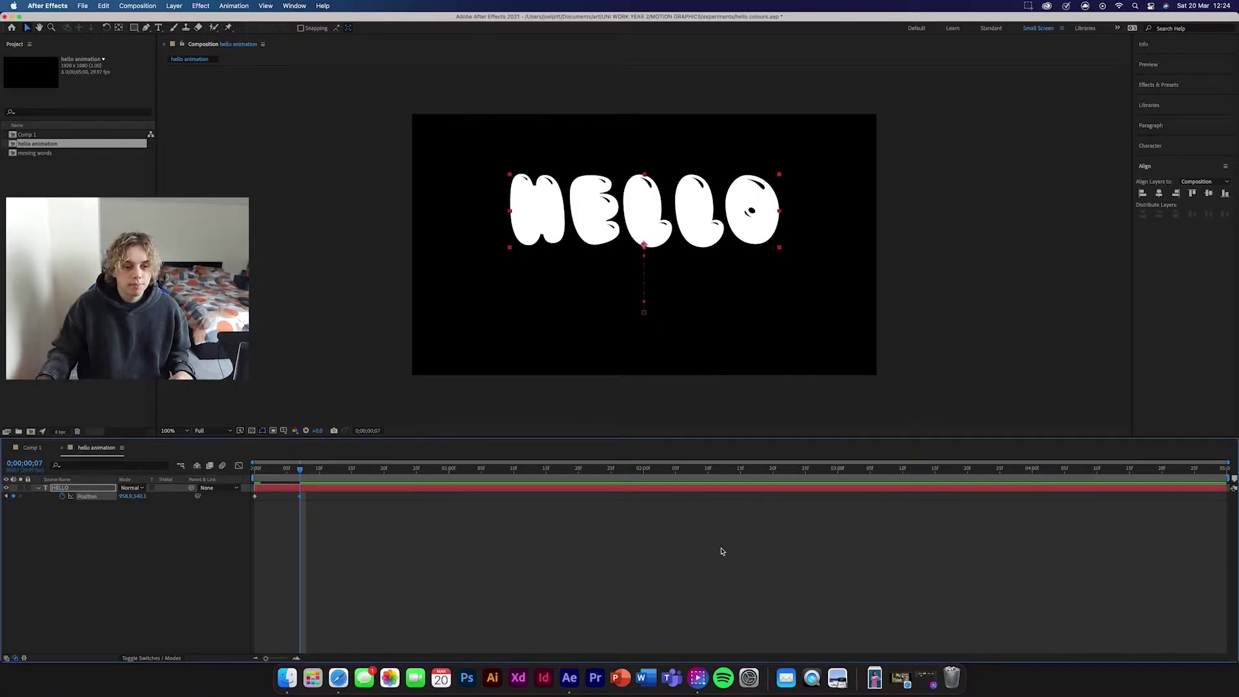
- At 0;00;00;15, add a third Position keyframe with the HELLO text moved down 140 px to the composition's centre
drag(300, 473, 354, 478)
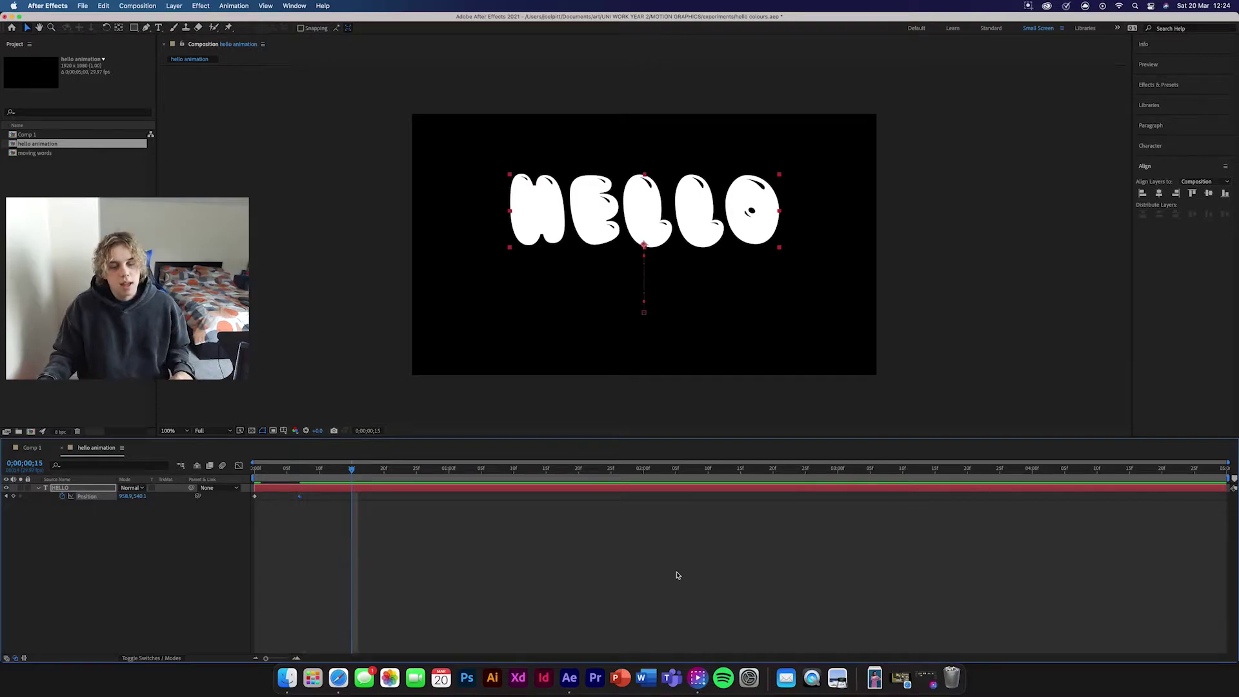
key(shift+Down)
key(shift+Down)
key(shift+Down)
key(shift+Down)
key(shift+Down)
key(shift+Down)
key(shift+Down)
key(shift+Down)
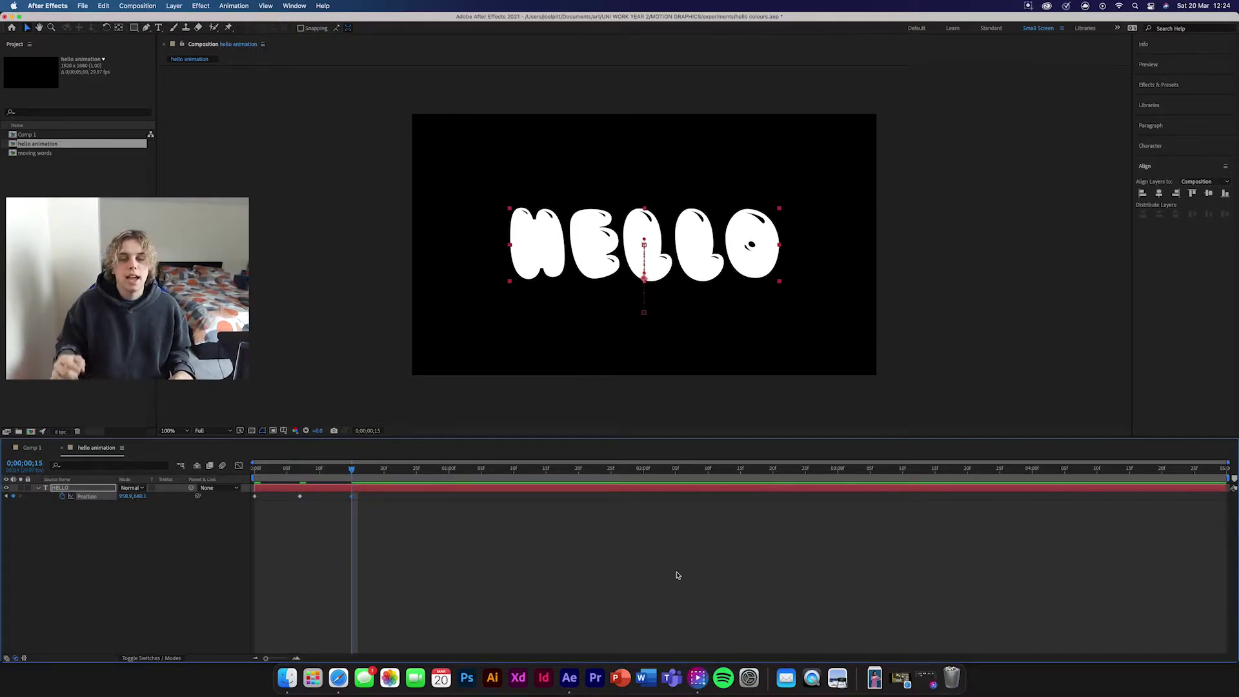
click(579, 564)
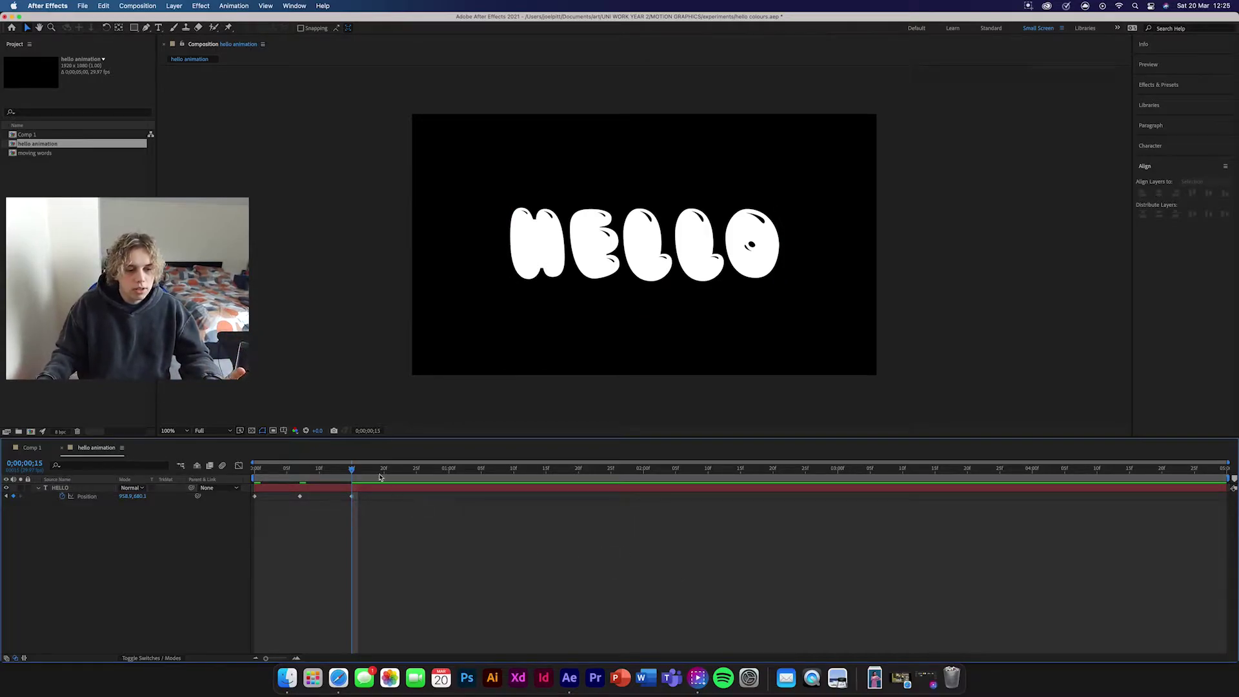
- Preview the motion from the start and shift all three Position keyframes 8 frames later on the timeline
key(Home)
key(space)
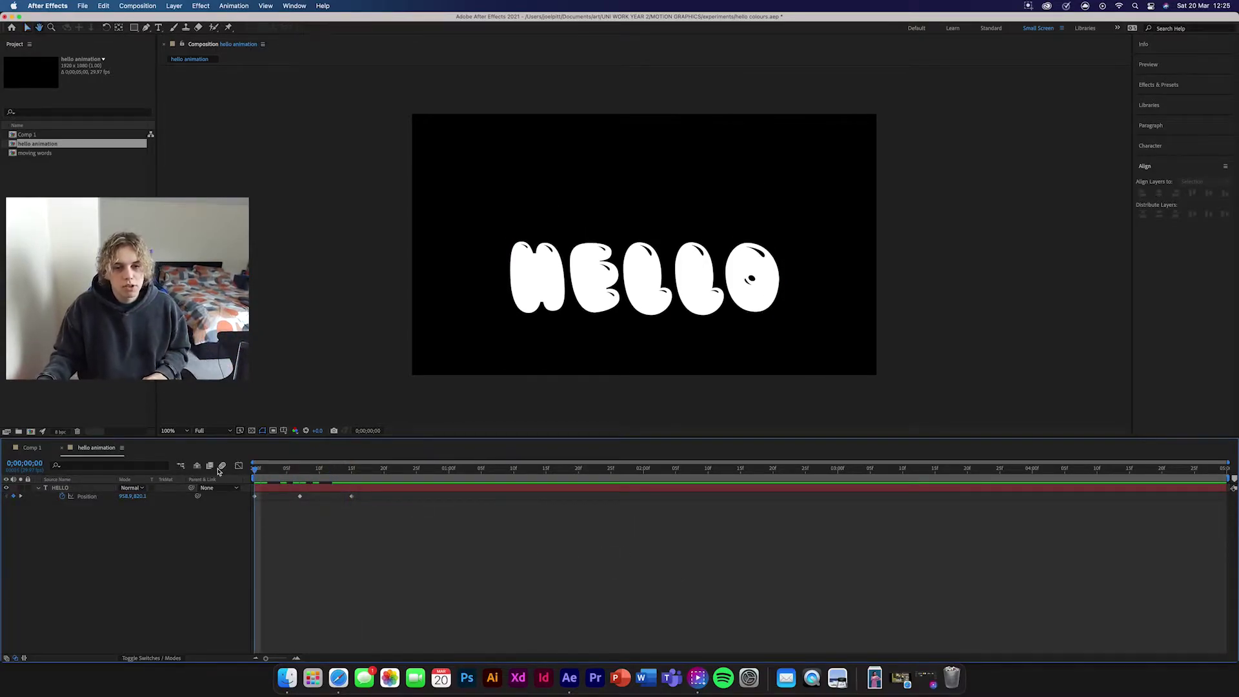
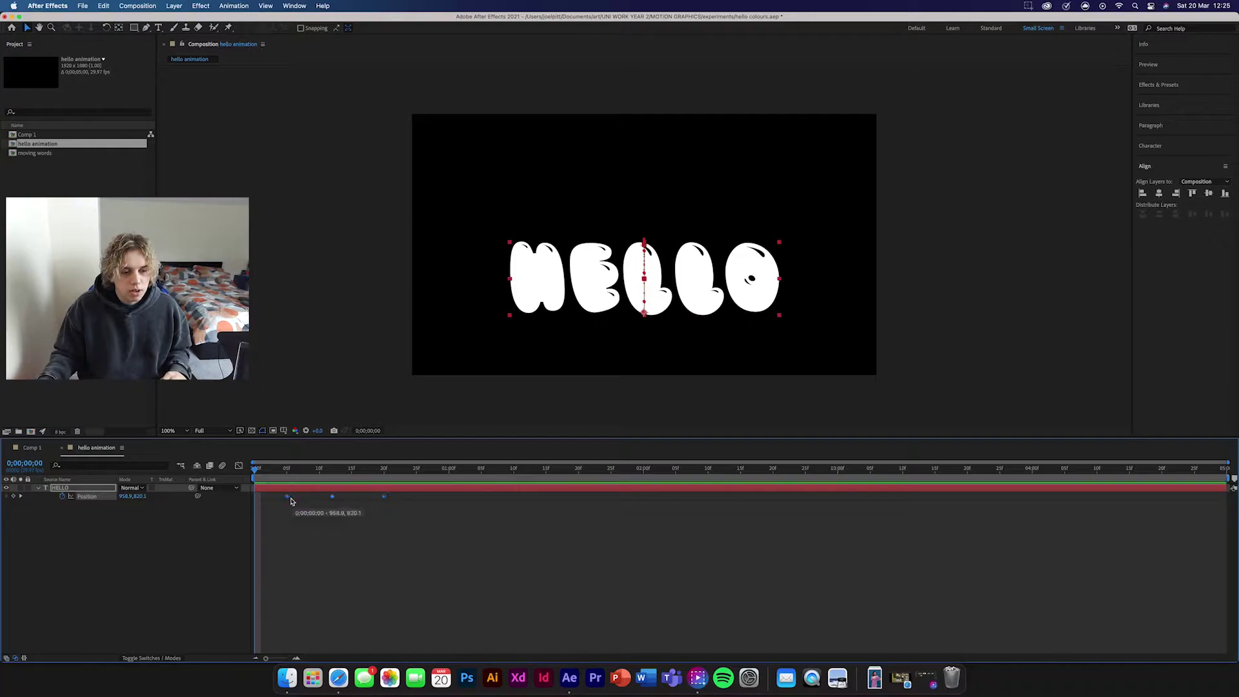
click(272, 512)
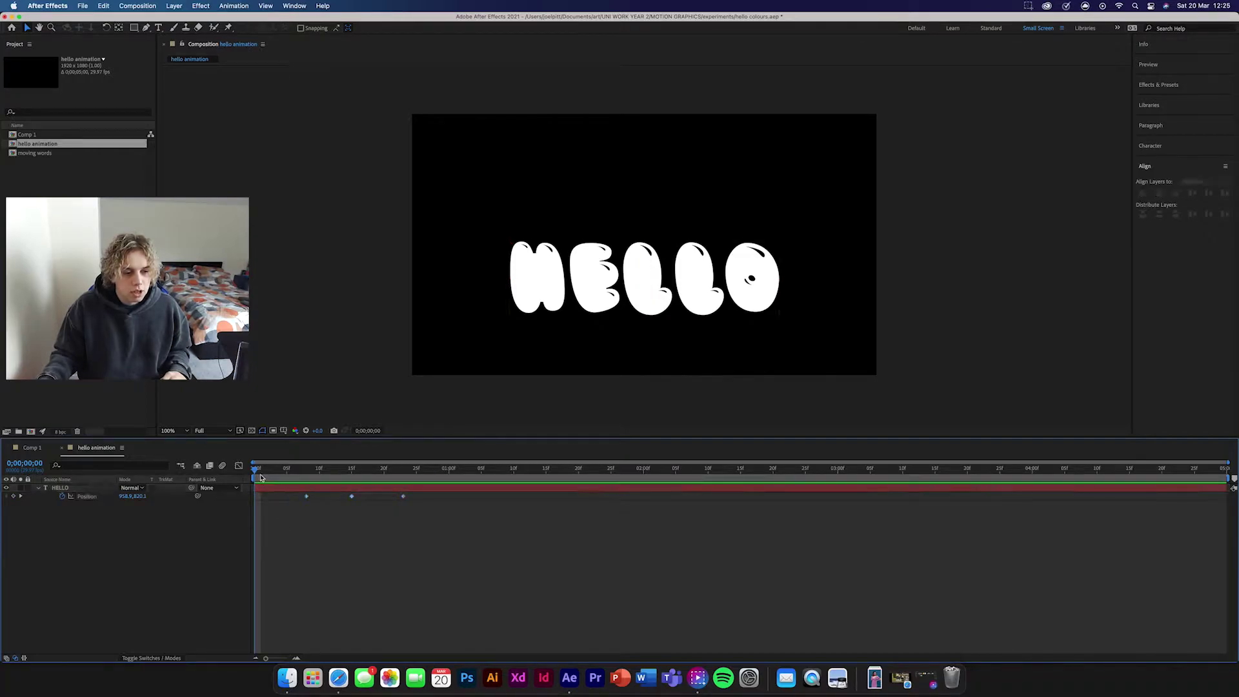
- Select the HELLO layer at 0;00;00;00 and move it up 140 px, adding a starting Position keyframe at the composition's centre
click(661, 395)
key(super+a)
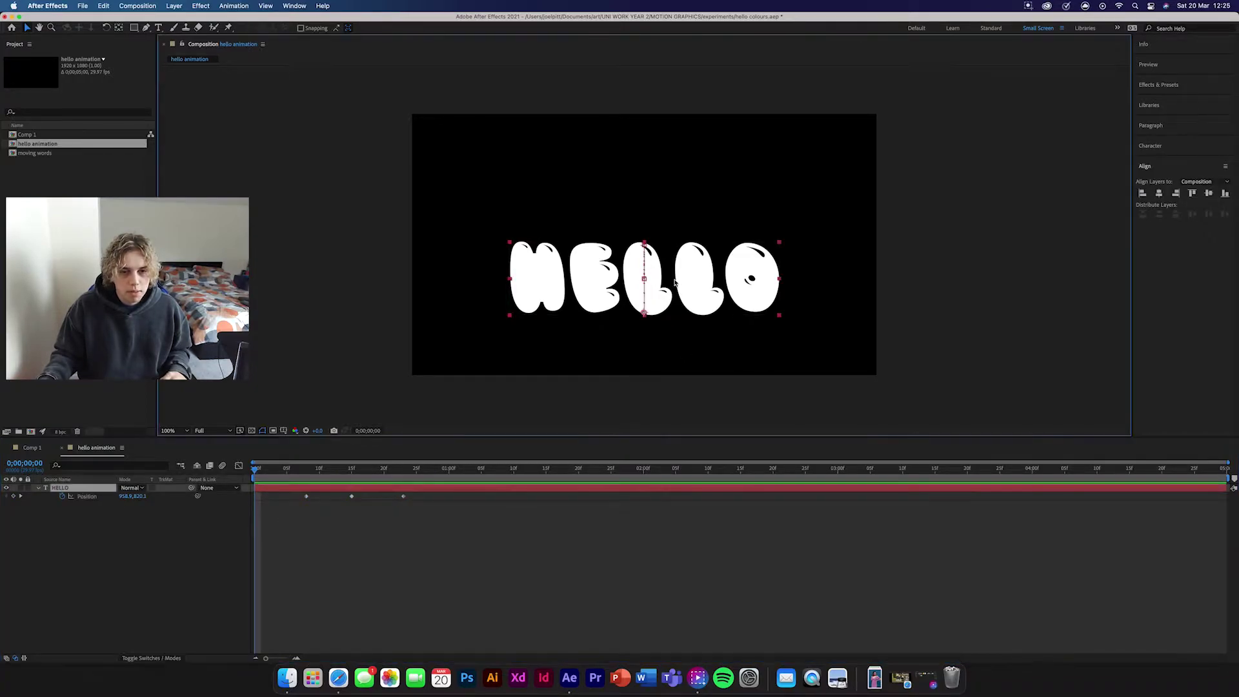
key(shift+Up)
key(shift+Up)
key(shift+Up)
key(shift+Up)
key(shift+Up)
key(shift+Up)
key(shift+Up)
key(shift+Up)
key(shift+Up)
key(shift+Up)
key(shift+Up)
key(shift+Up)
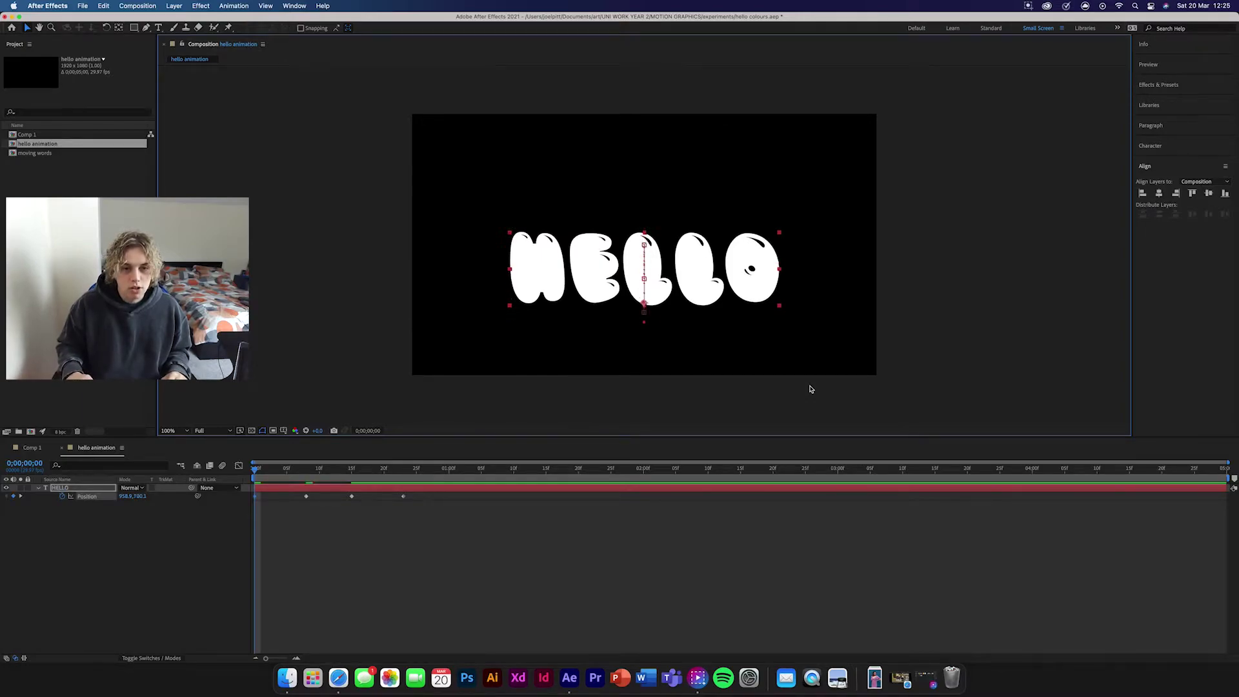
key(shift+Up)
key(shift+Up)
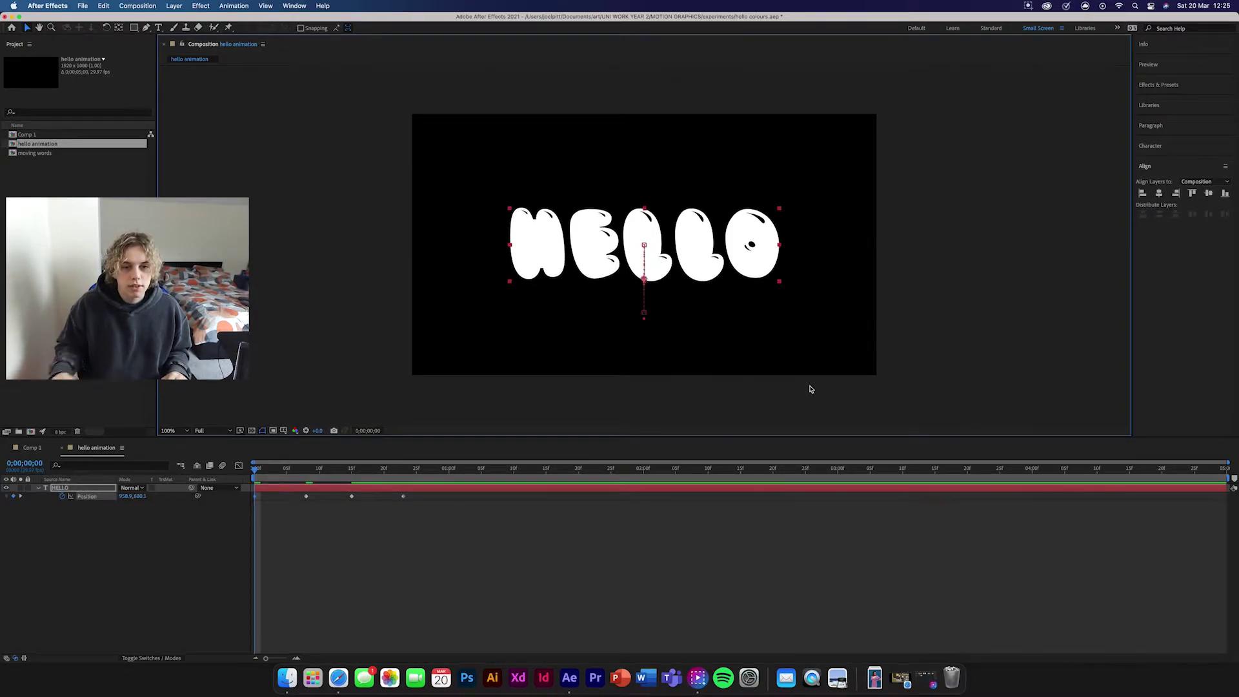
- Deselect the layer and play back the HELLO bounce from the start to check its speed
click(299, 514)
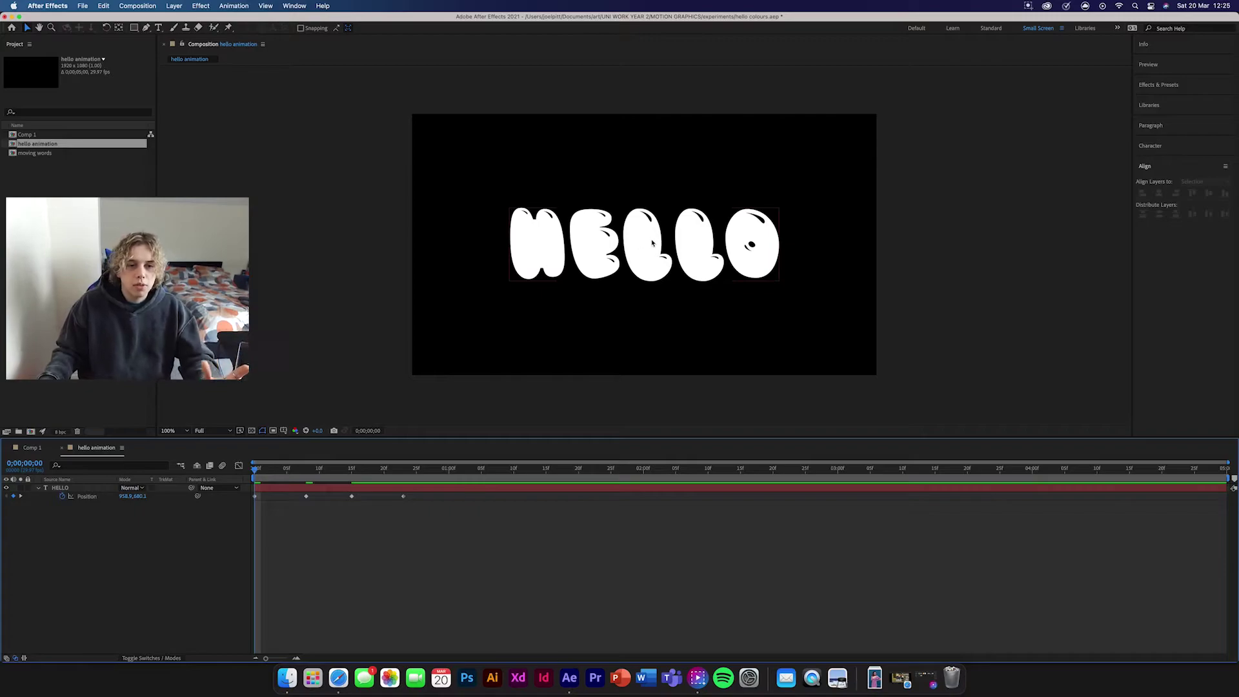
key(space)
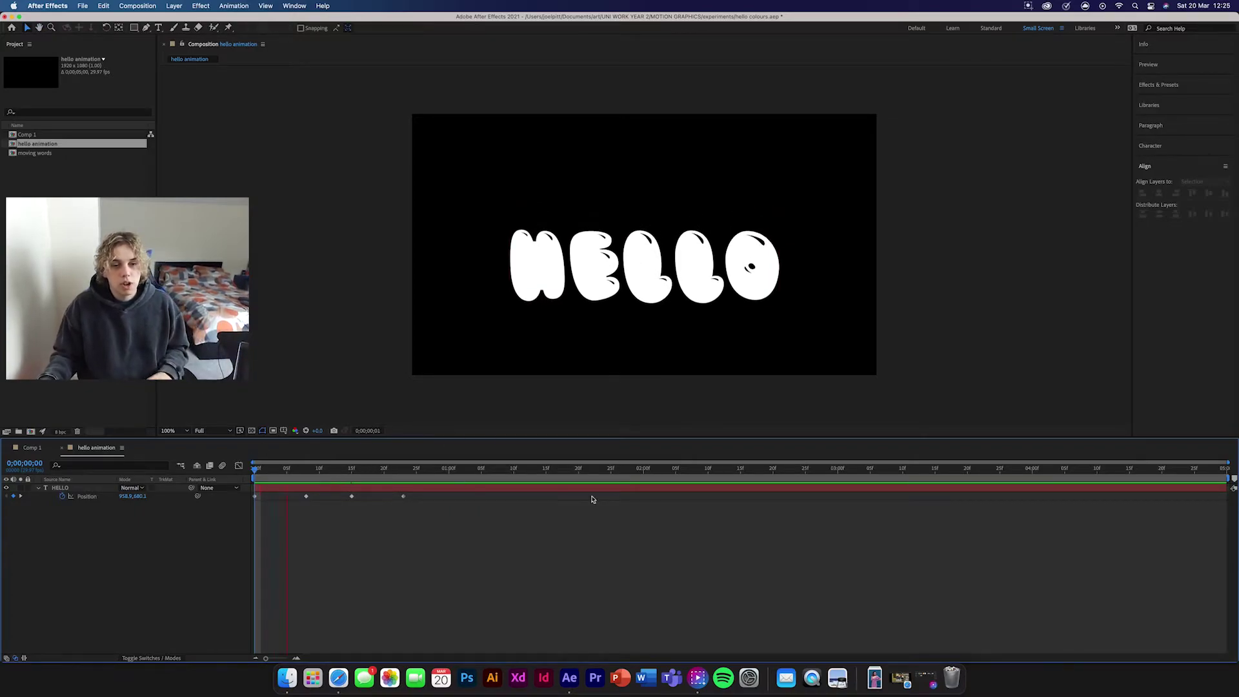
key(space)
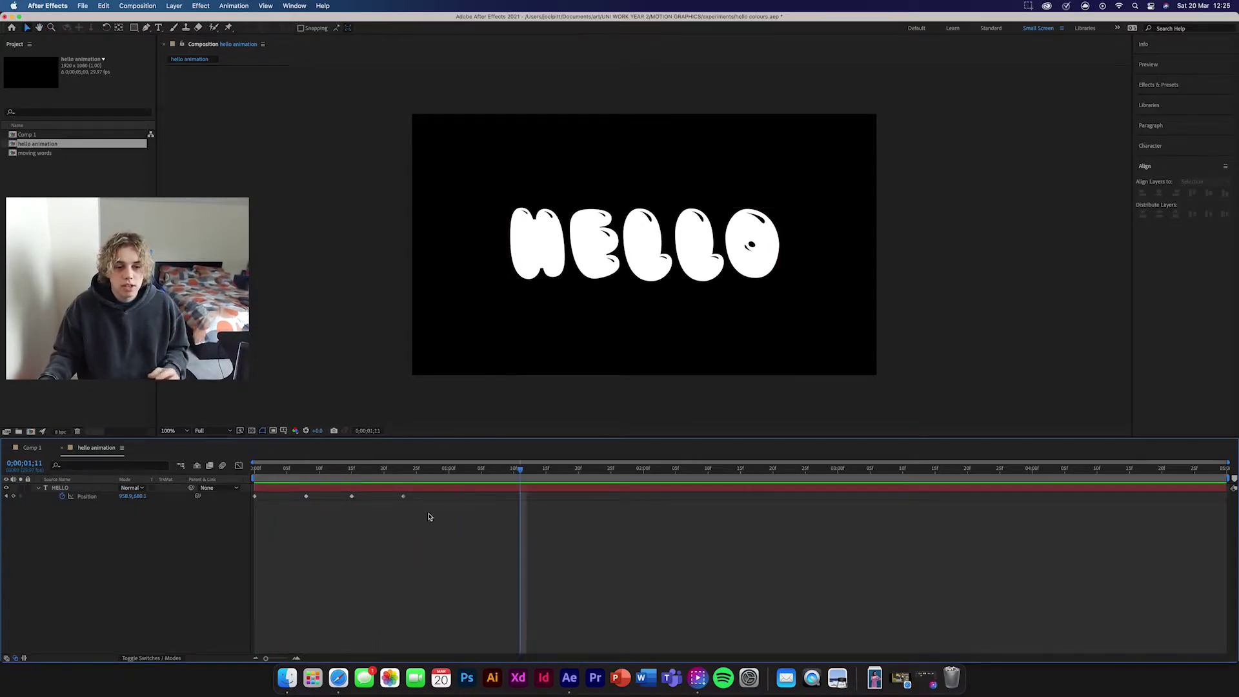
- Move the second Position keyframe about two frames earlier and shorten the work area to end at 3 seconds
click(307, 497)
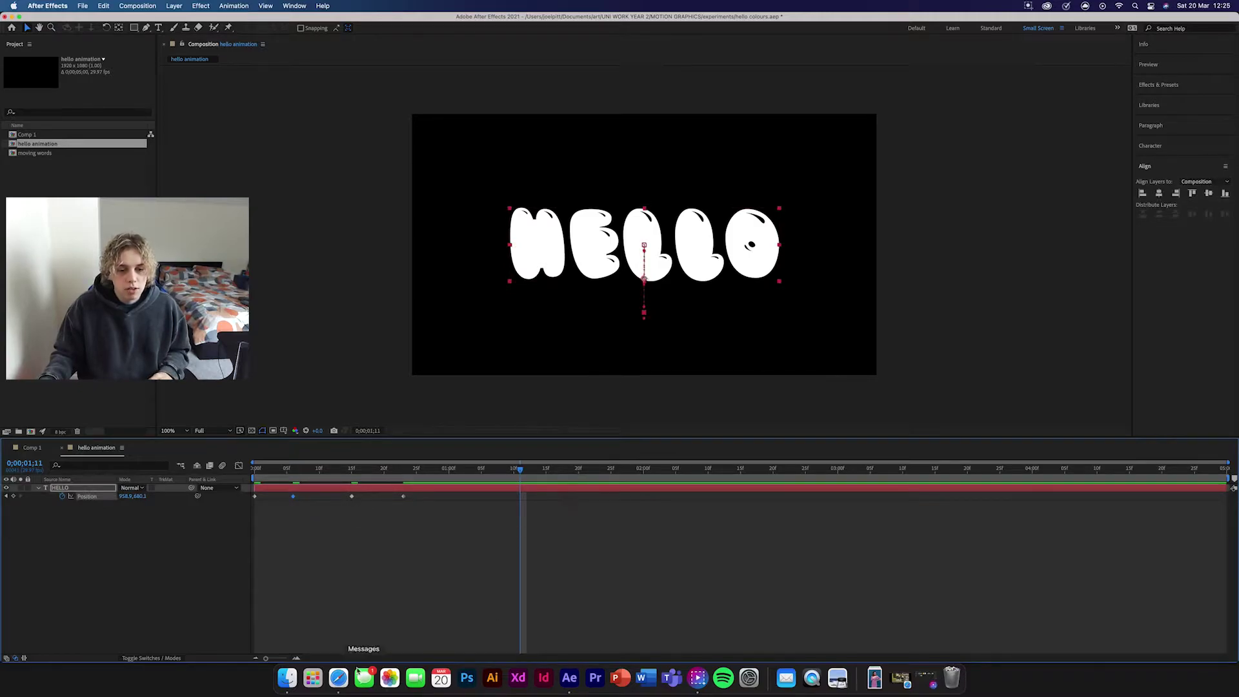
mouse_move(280, 659)
mouse_down()
mouse_move(291, 661)
mouse_move(269, 660)
mouse_up()
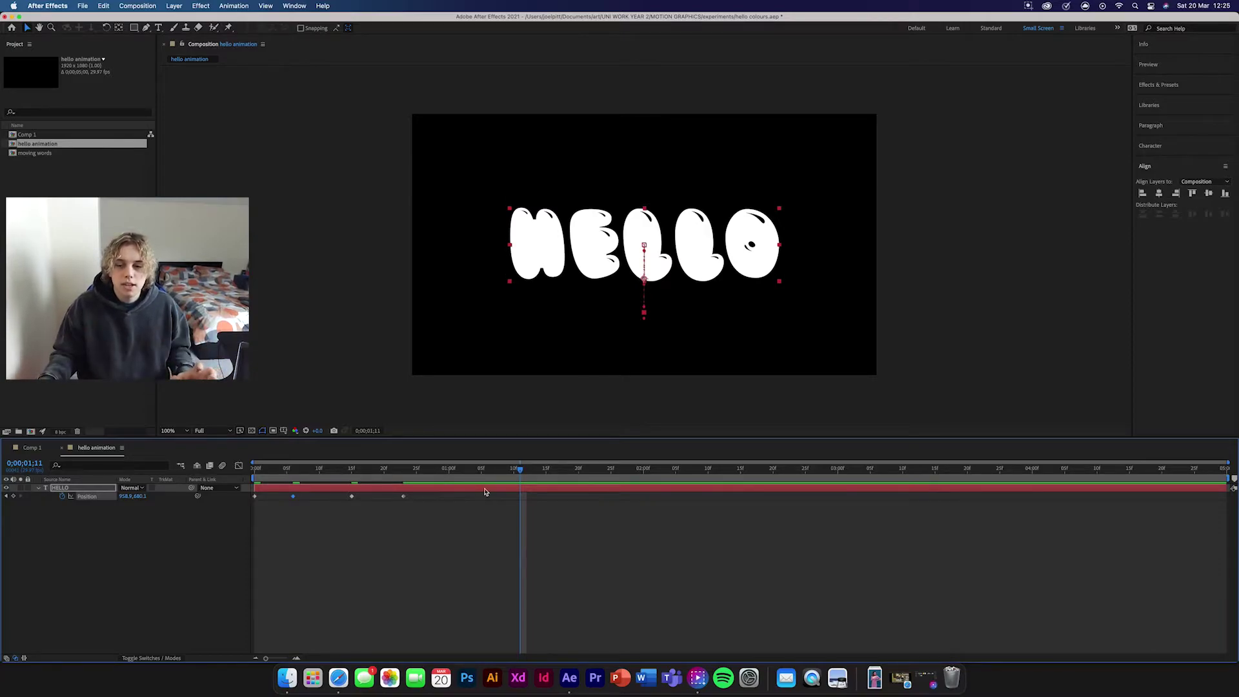
drag(1228, 478, 839, 477)
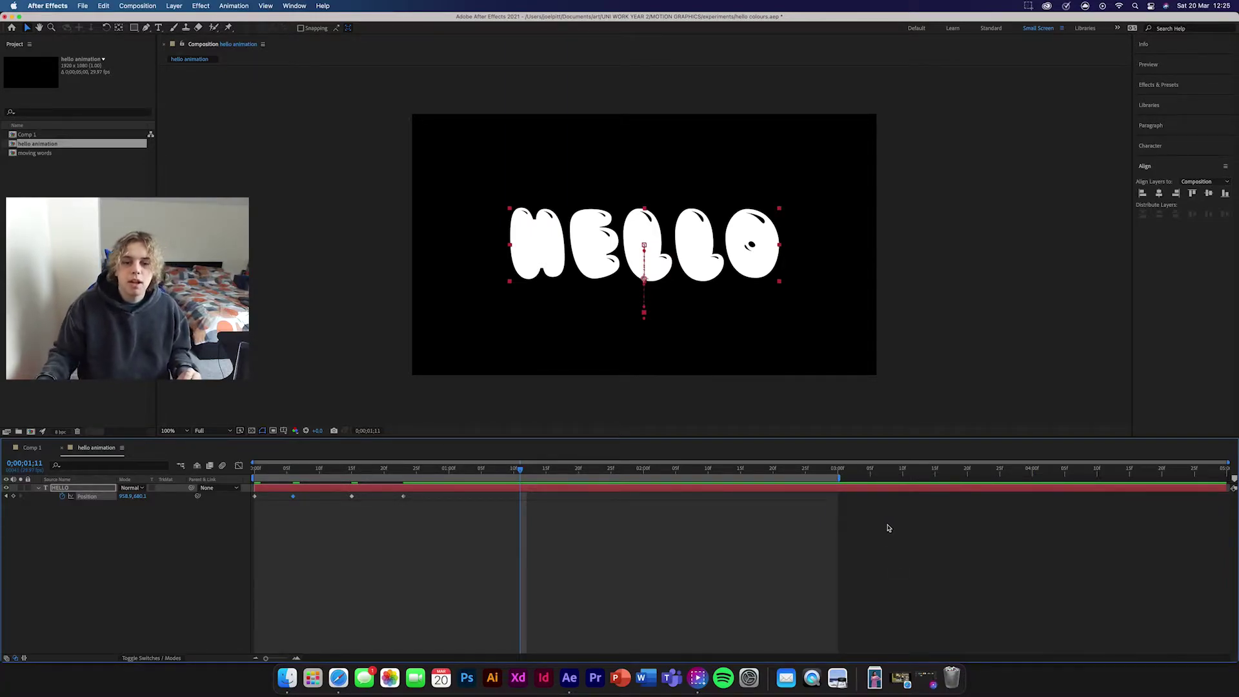
mouse_move(839, 478)
mouse_down()
mouse_move(863, 479)
mouse_move(838, 478)
mouse_up()
- Spread the last three Position keyframes to 1 second, 2 seconds and just before 3 seconds, and preview the slower bounce
drag(522, 472, 282, 470)
drag(443, 527, 658, 497)
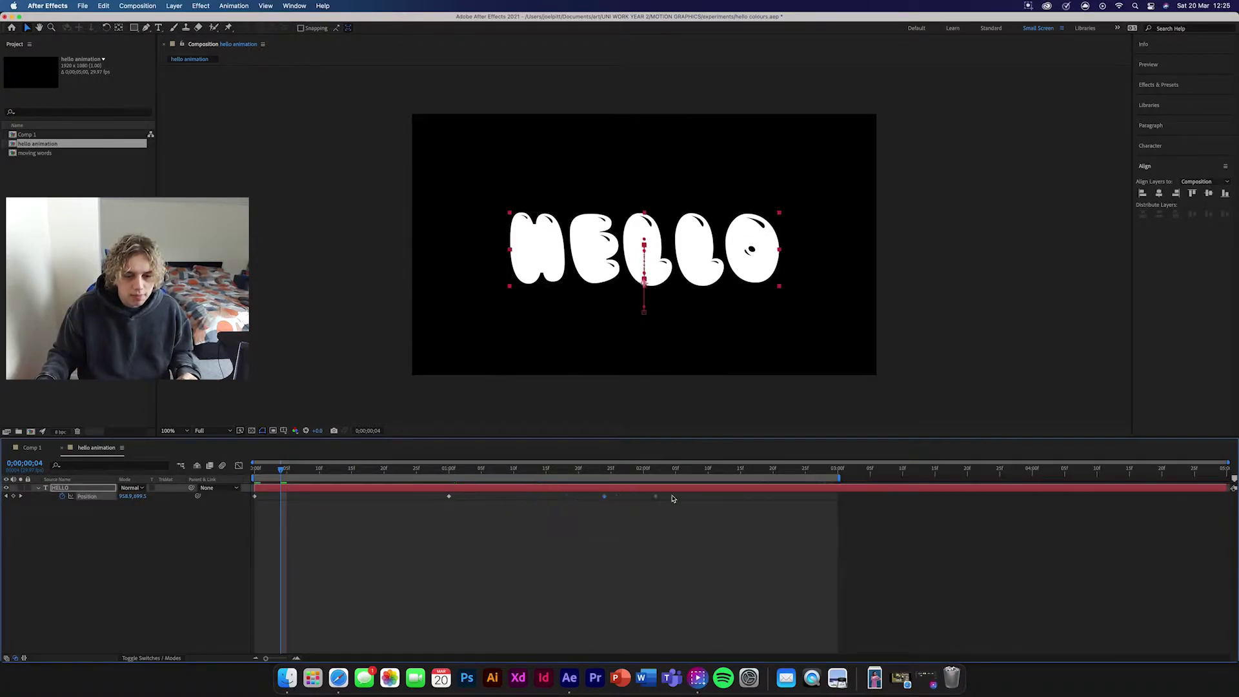
click(687, 498)
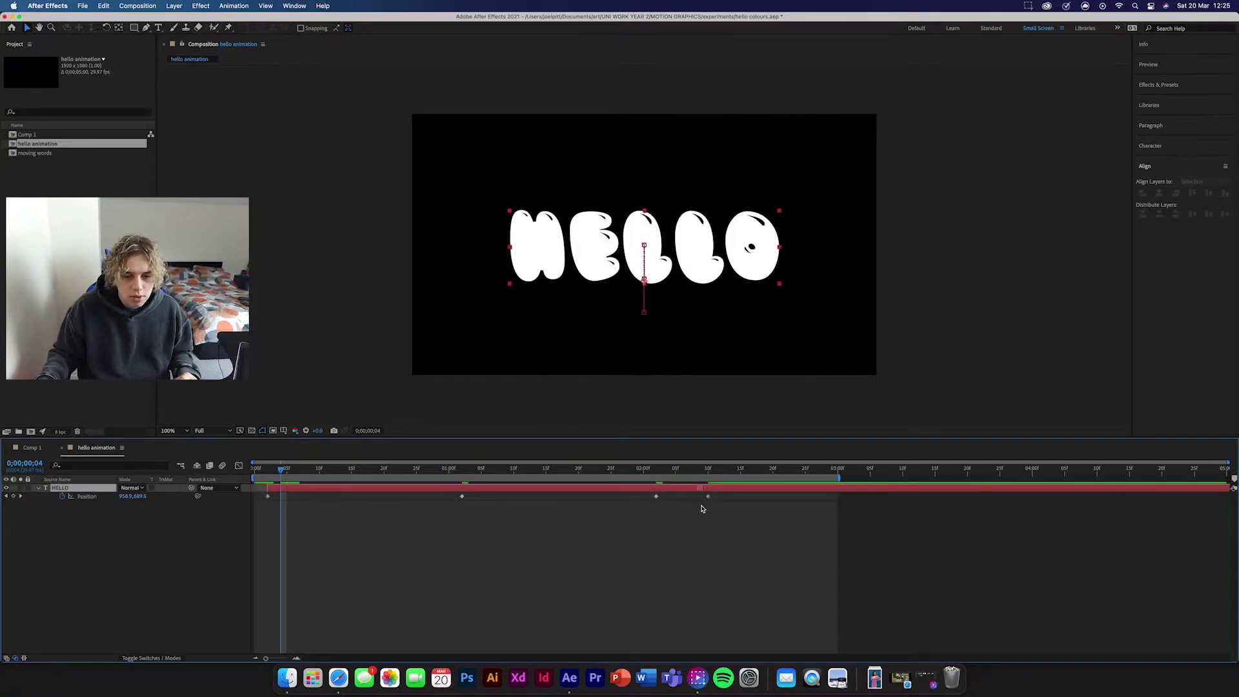
drag(708, 497, 610, 484)
drag(281, 471, 208, 475)
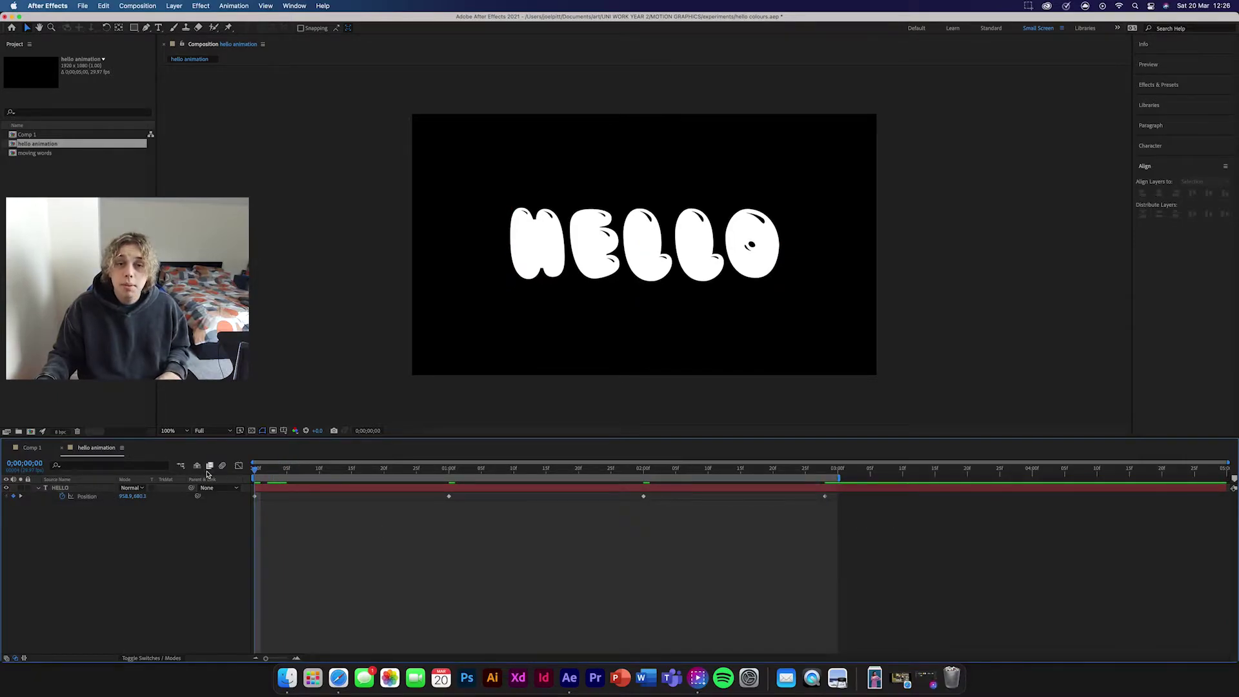
key(space)
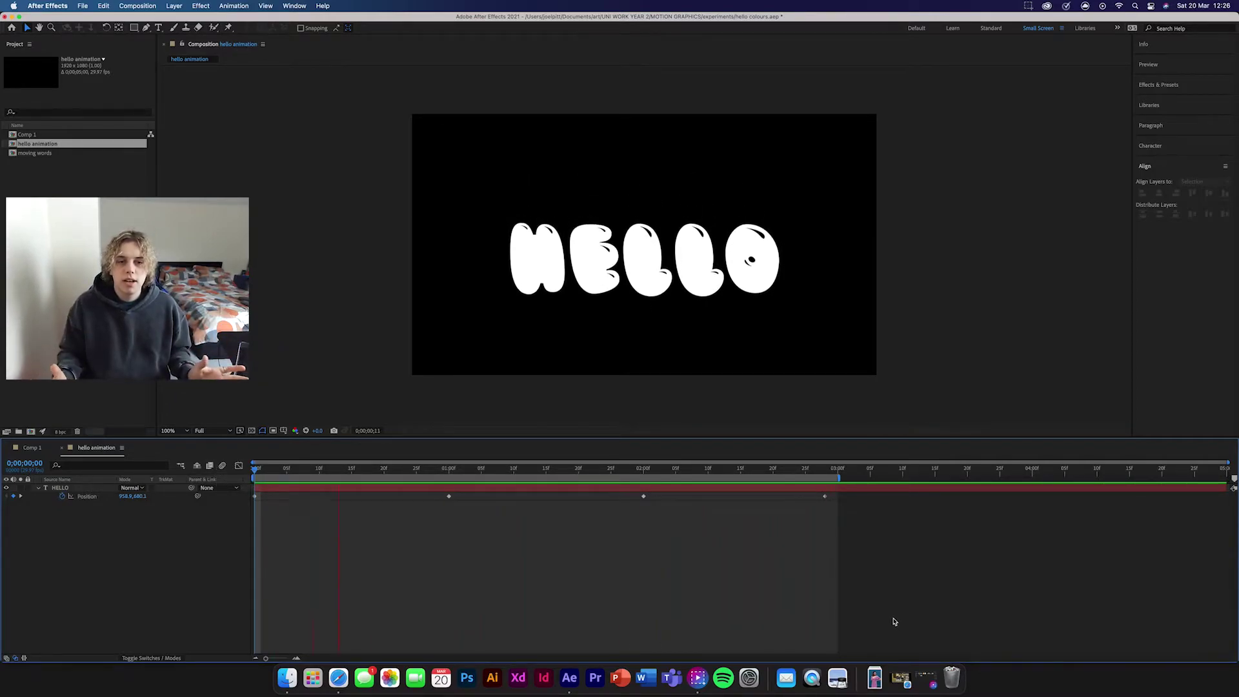
key(space)
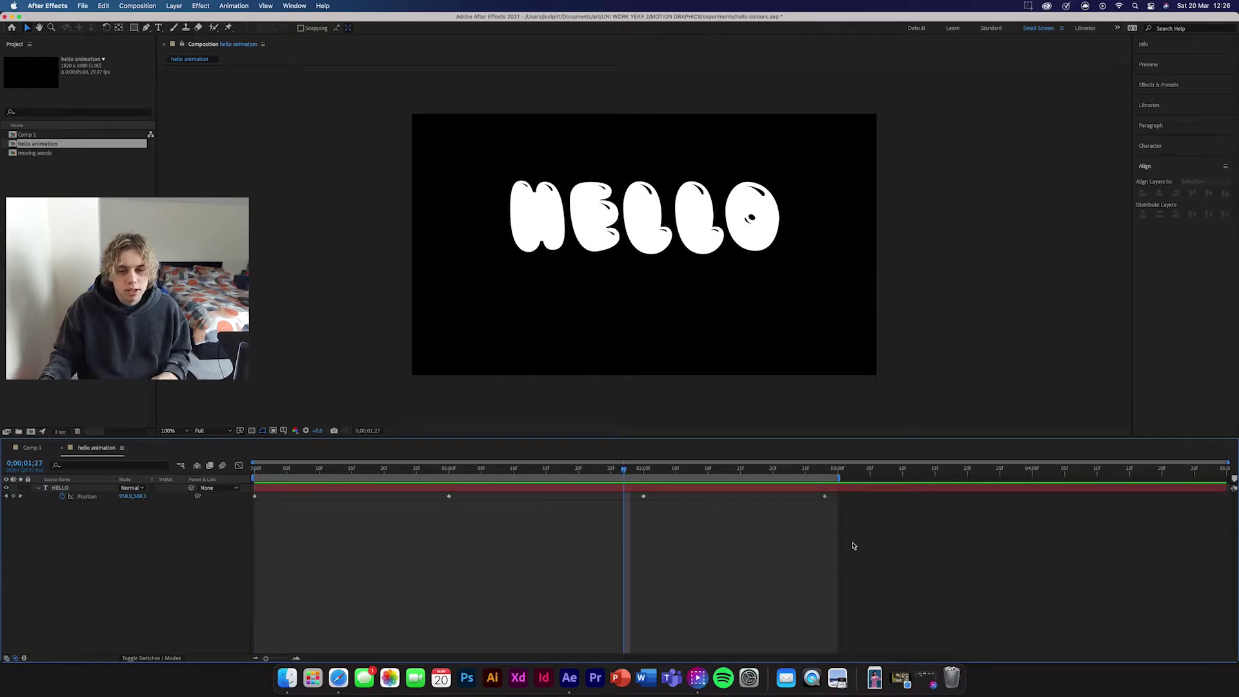
- Select all four Position keyframes of the HELLO layer and apply Easy Ease to them
drag(808, 515, 239, 498)
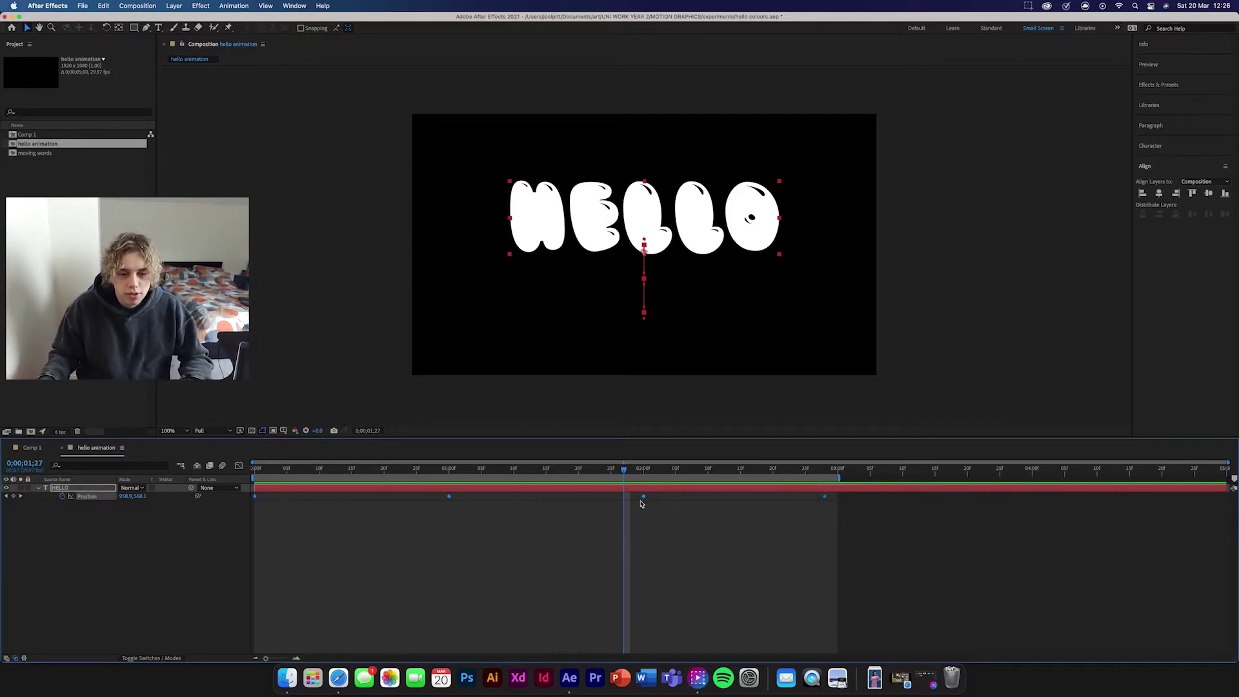
right_click(449, 498)
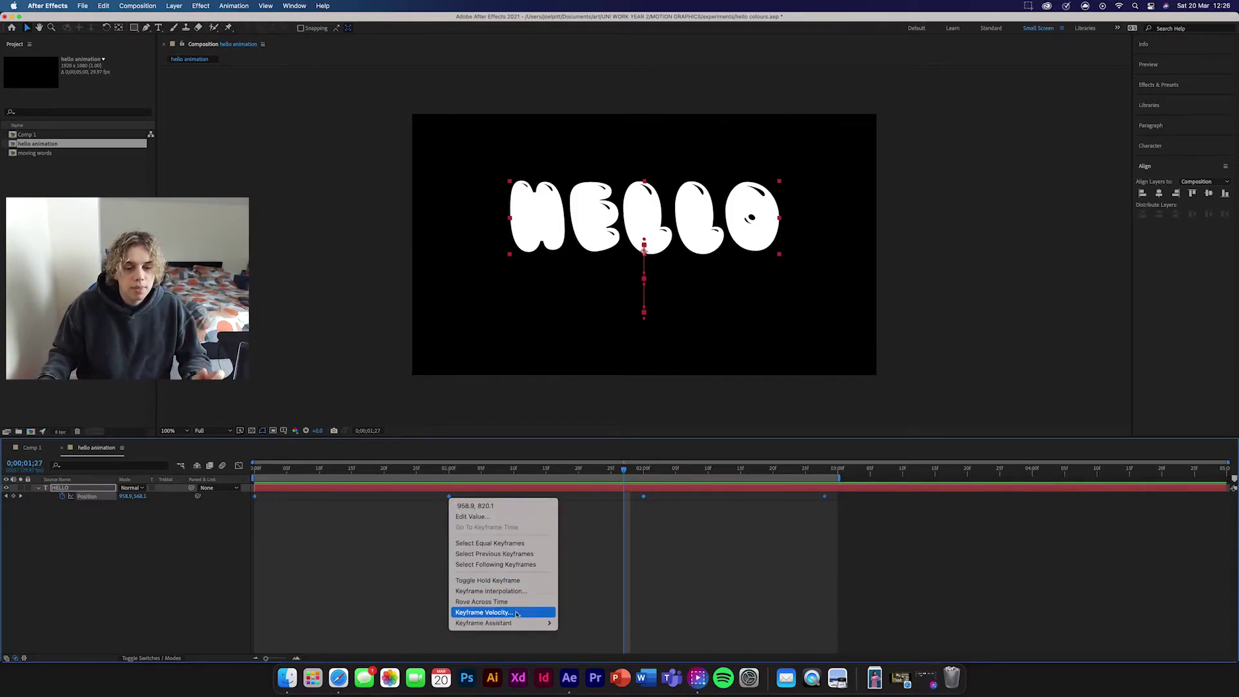
mouse_move(526, 627)
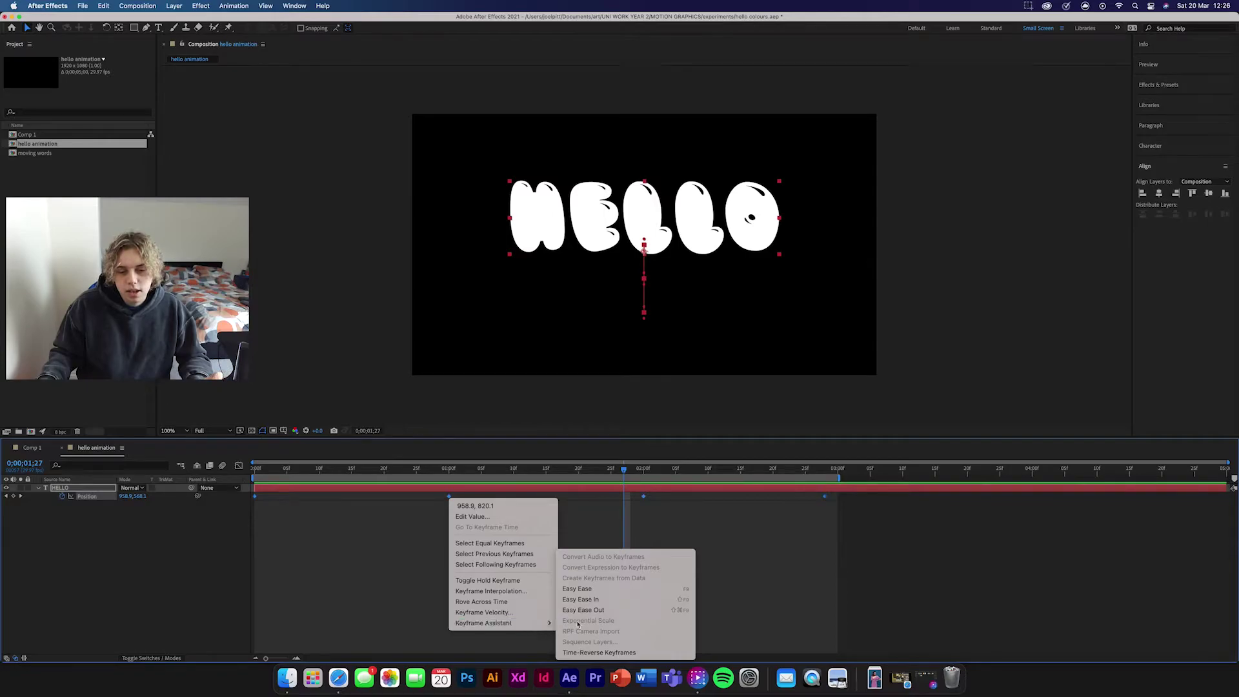
click(592, 589)
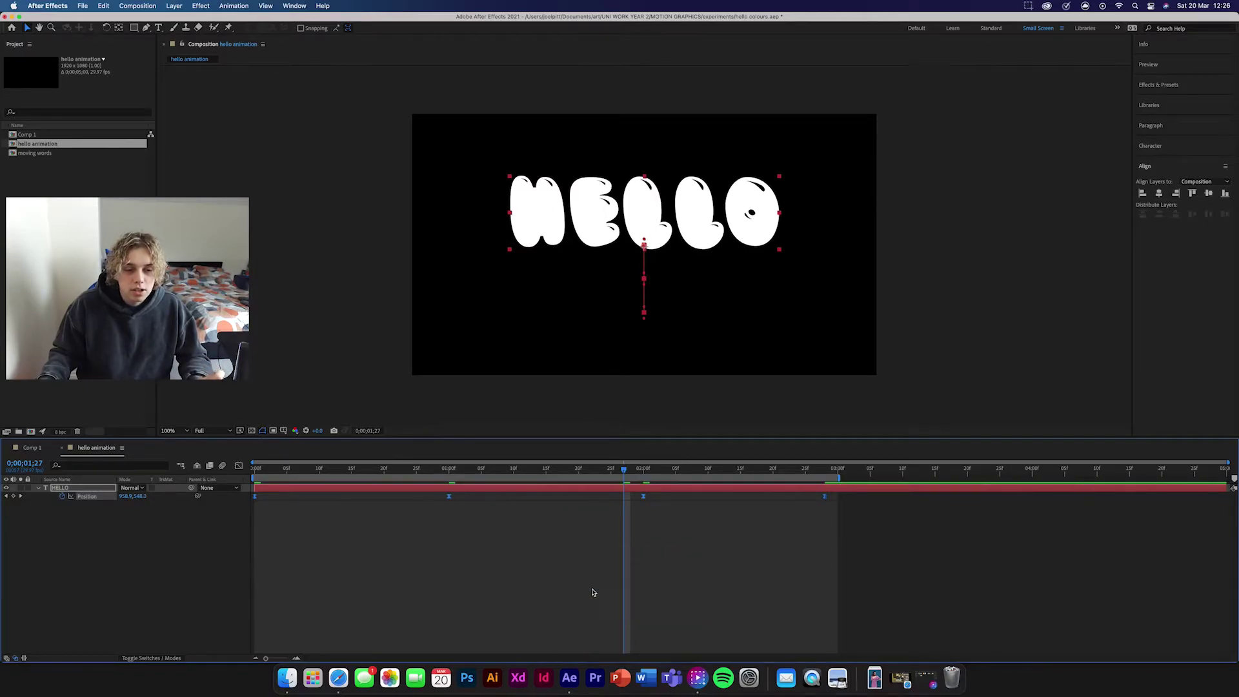
- Preview the eased bounce, move the last Position keyframe to the work area's end at 3 seconds, and play it back again
click(568, 555)
key(space)
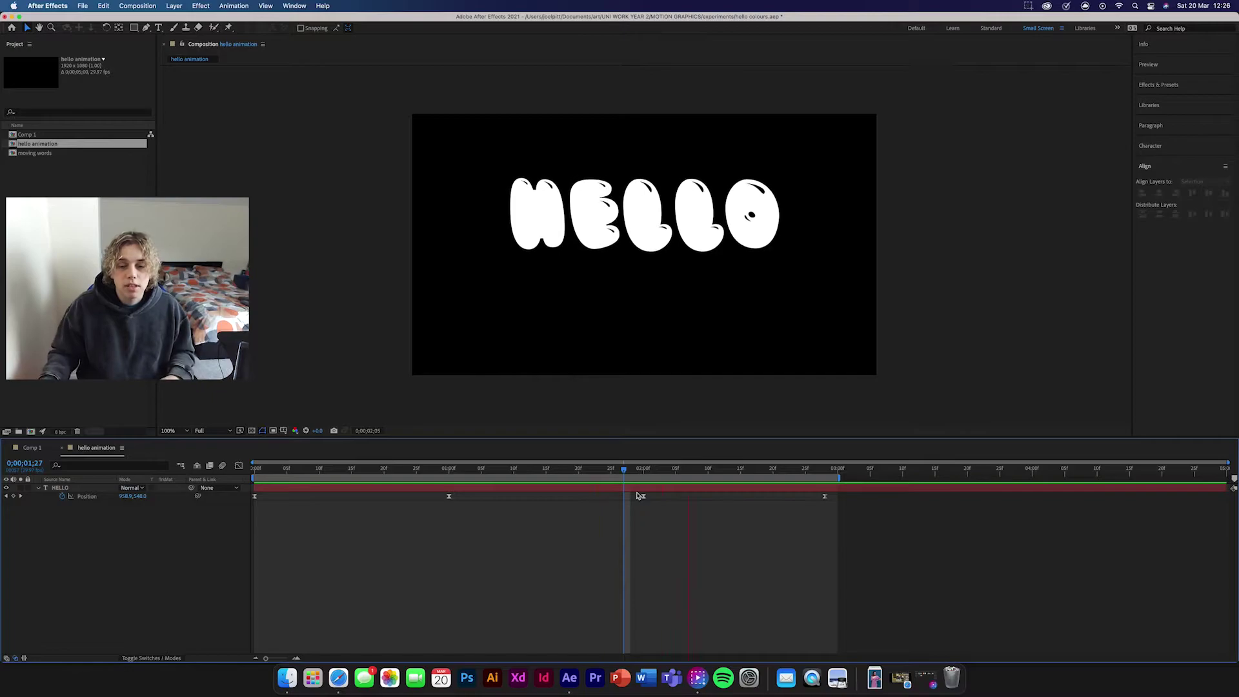
key(space)
drag(827, 497, 839, 498)
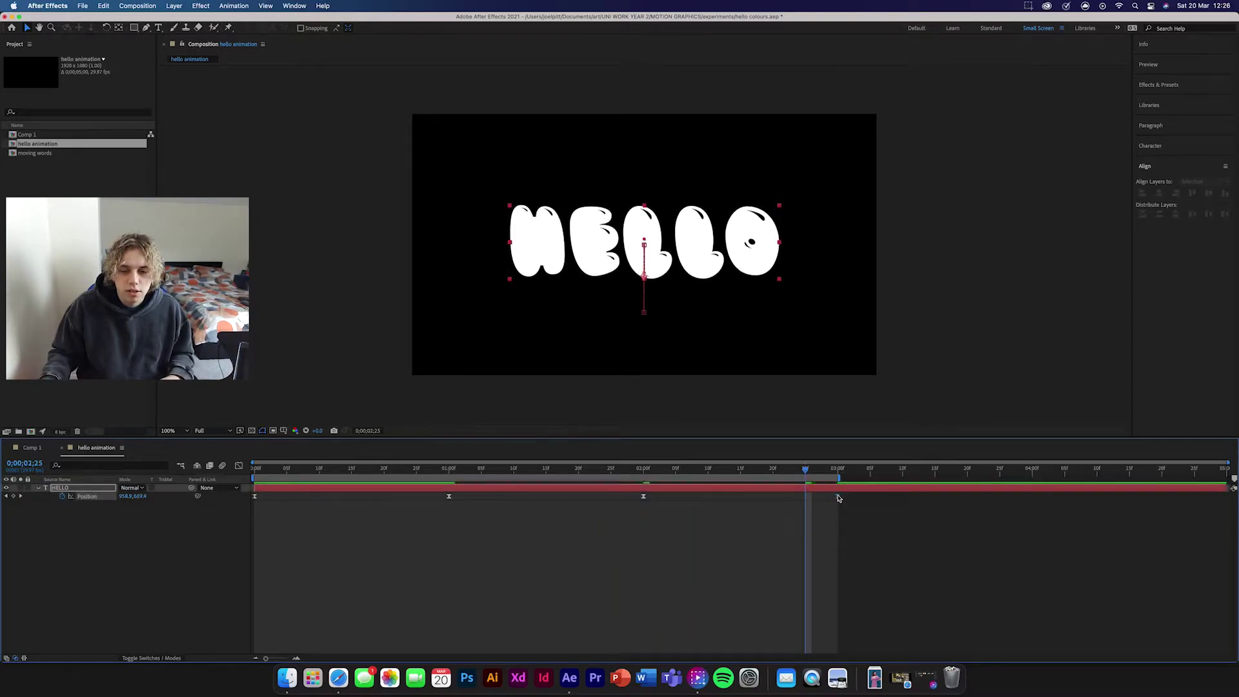
key(space)
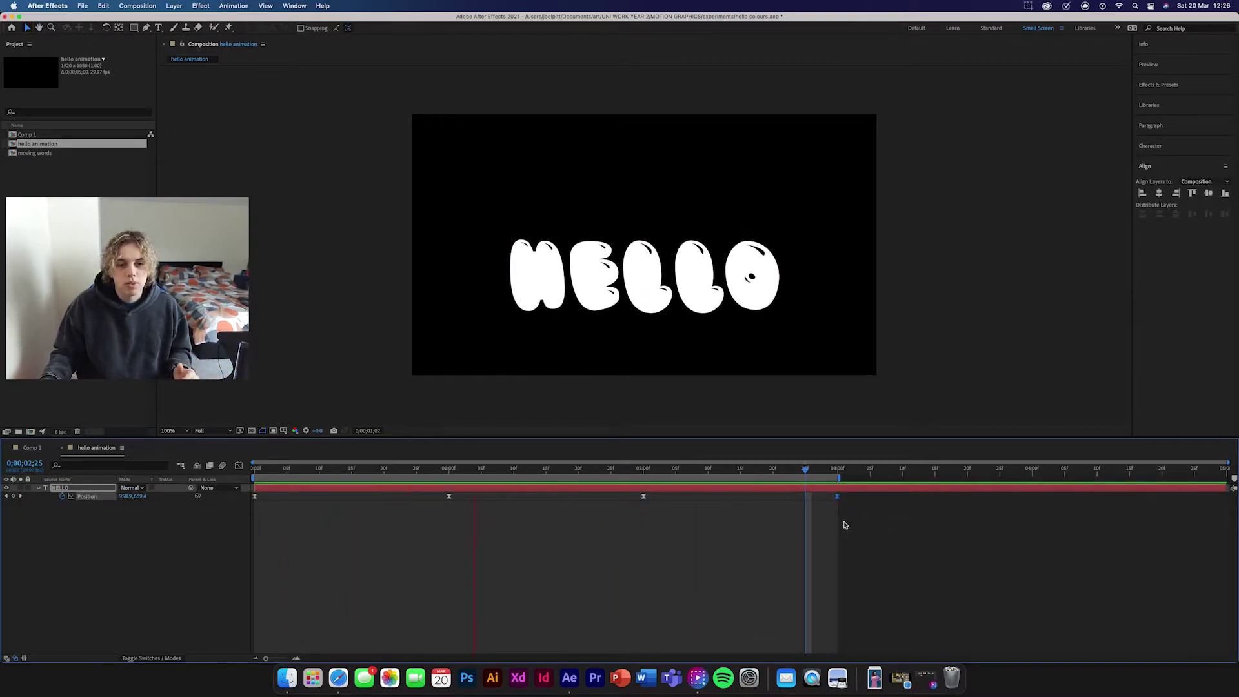
- Return to 0;00;00;00, duplicate the HELLO text layer four times and select the HELLO 2 layer
click(573, 470)
key(Home)
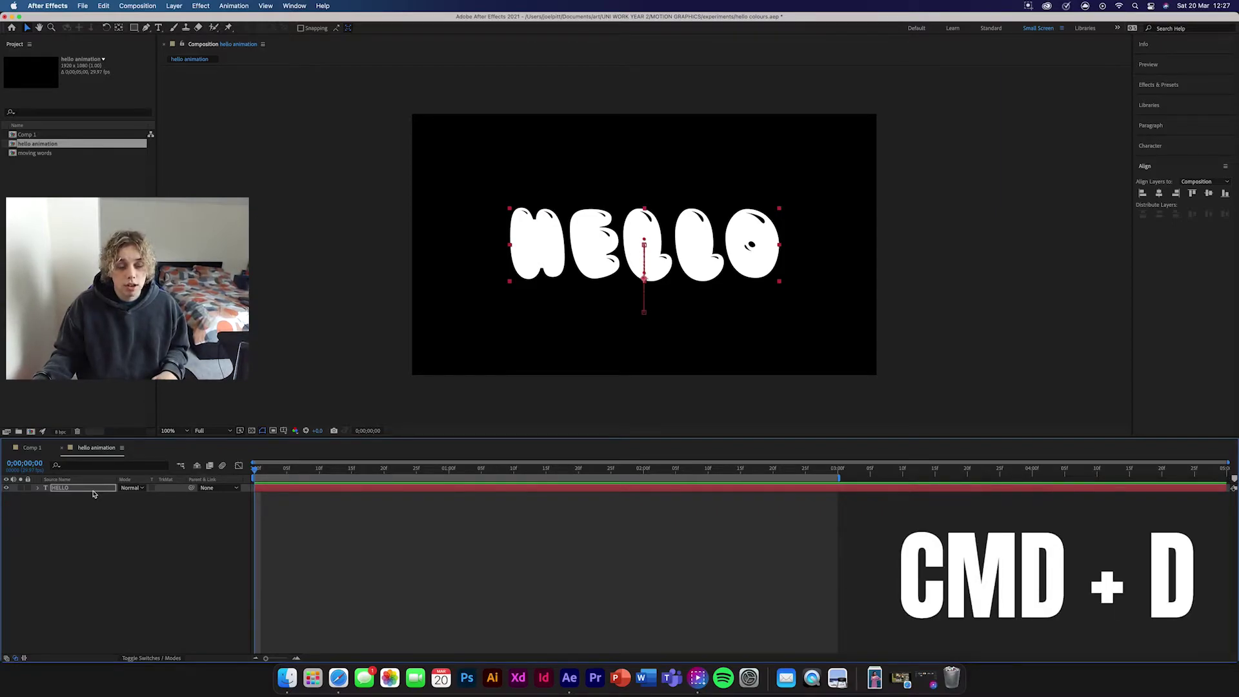
key(super+d)
key(super+d)
key(super+d)
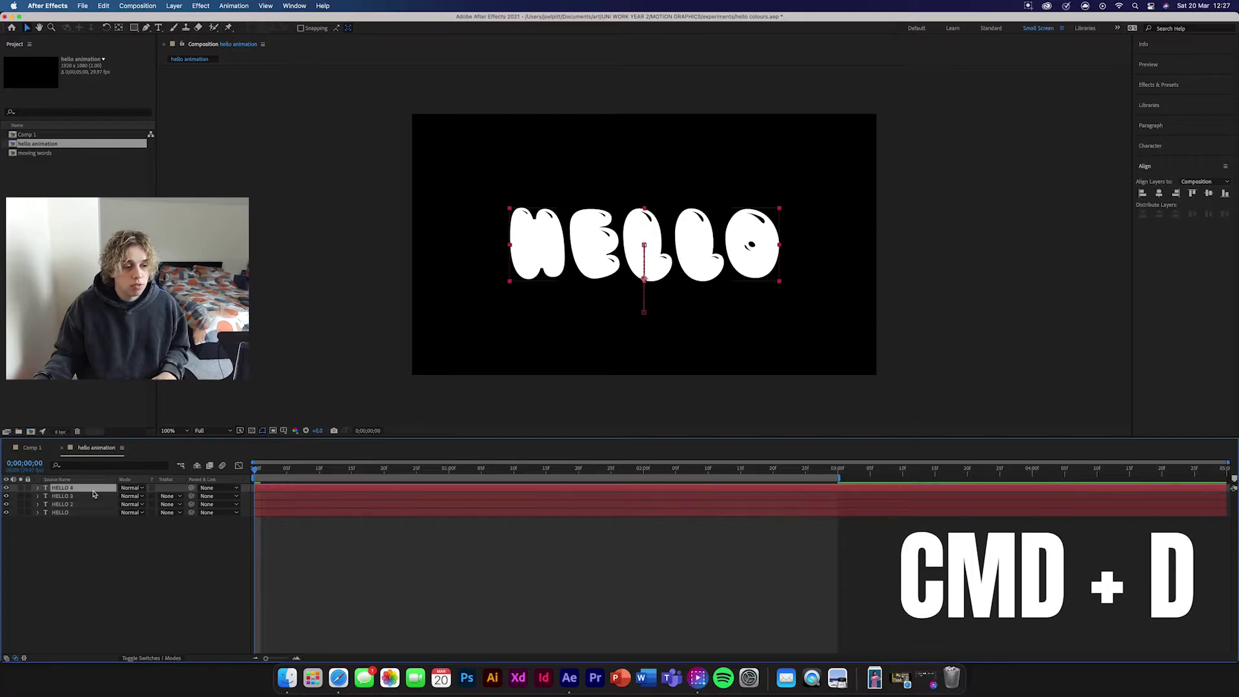
key(super+d)
click(83, 512)
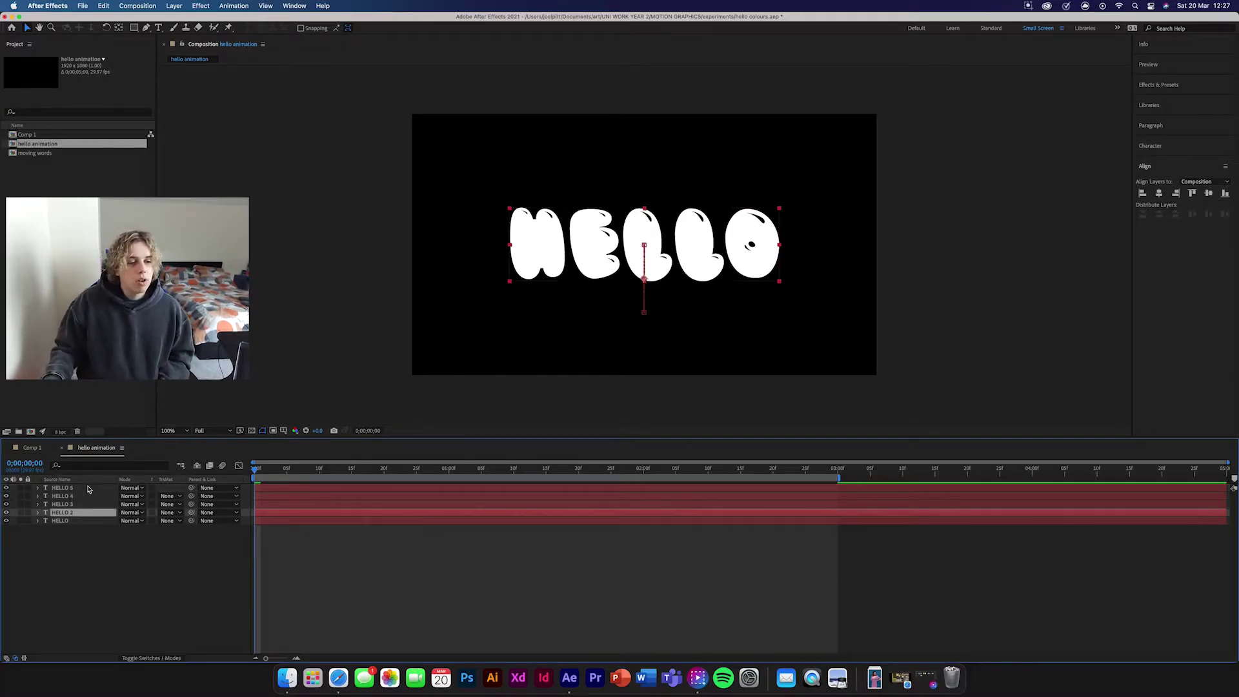
- Set the text fill colour of the HELLO 5 layer to pure red, FF0000
click(62, 488)
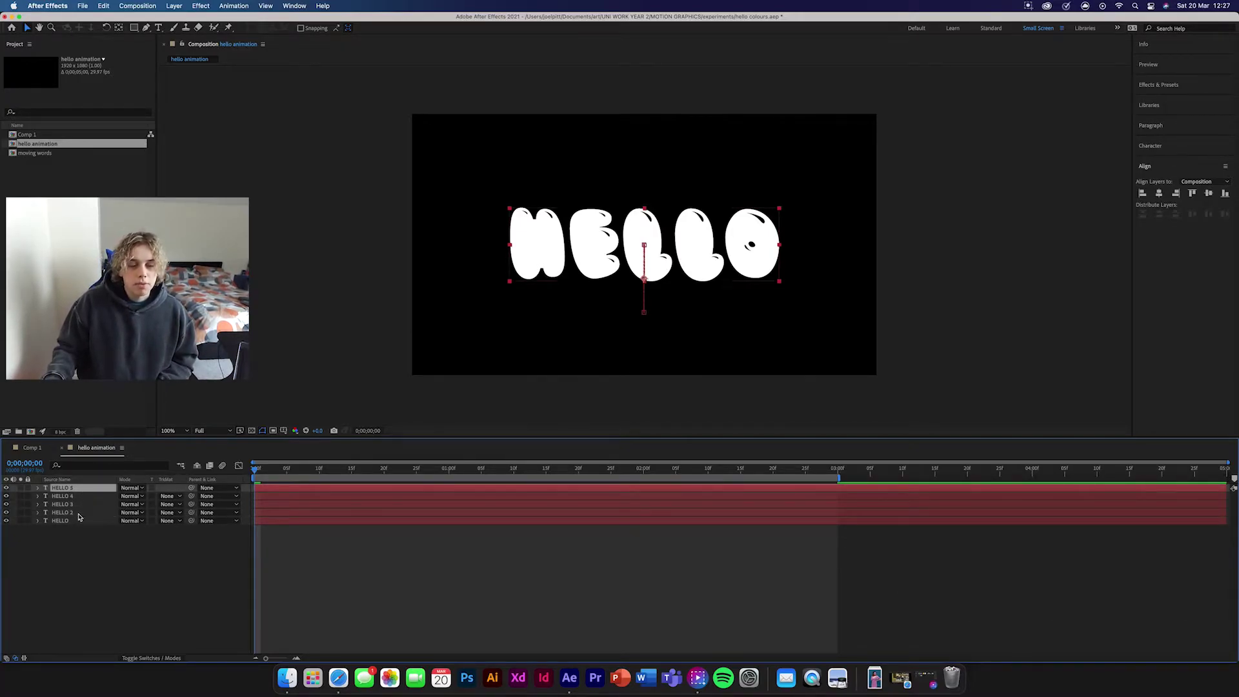
click(1168, 148)
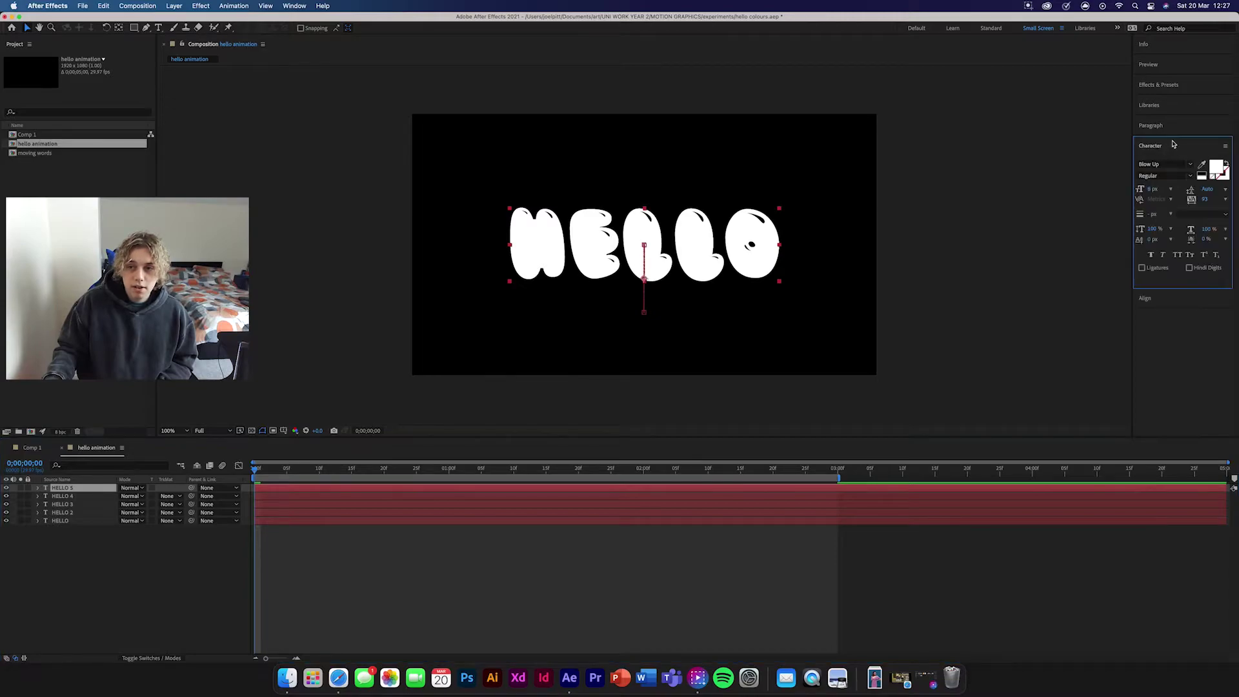
click(1216, 167)
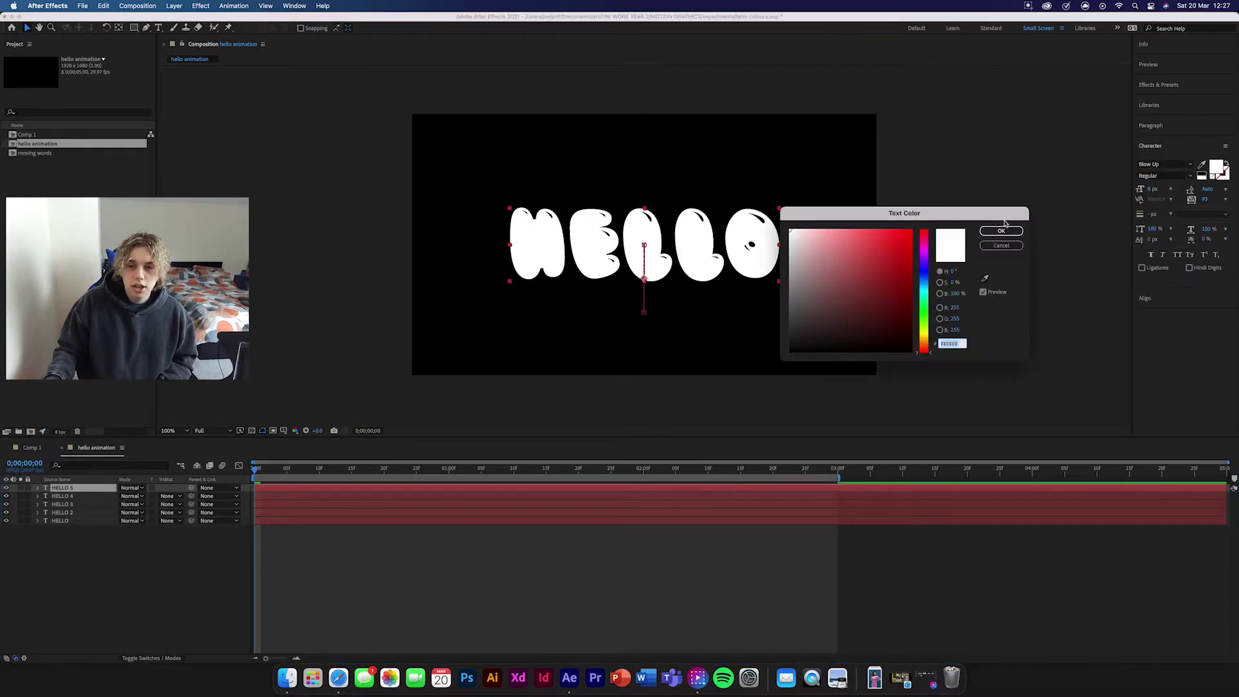
drag(915, 243, 925, 229)
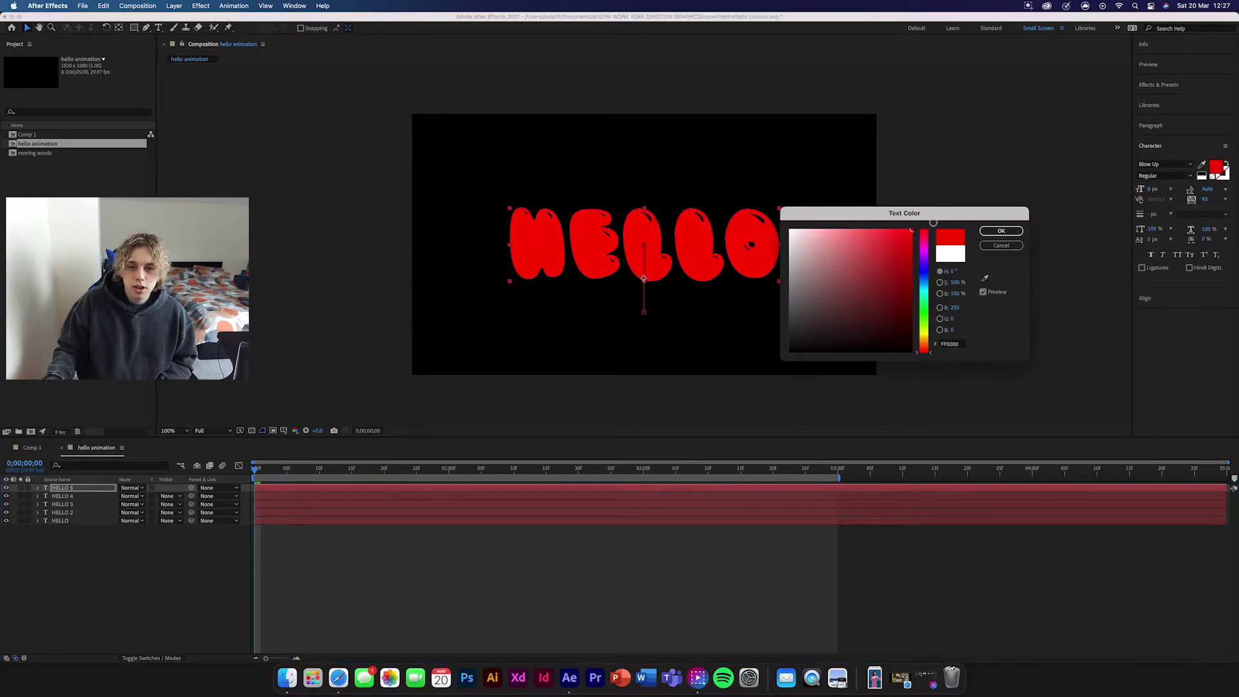
click(998, 230)
- Set the text fill colour of the HELLO 4 layer to bright cyan, 00FCFF
click(68, 497)
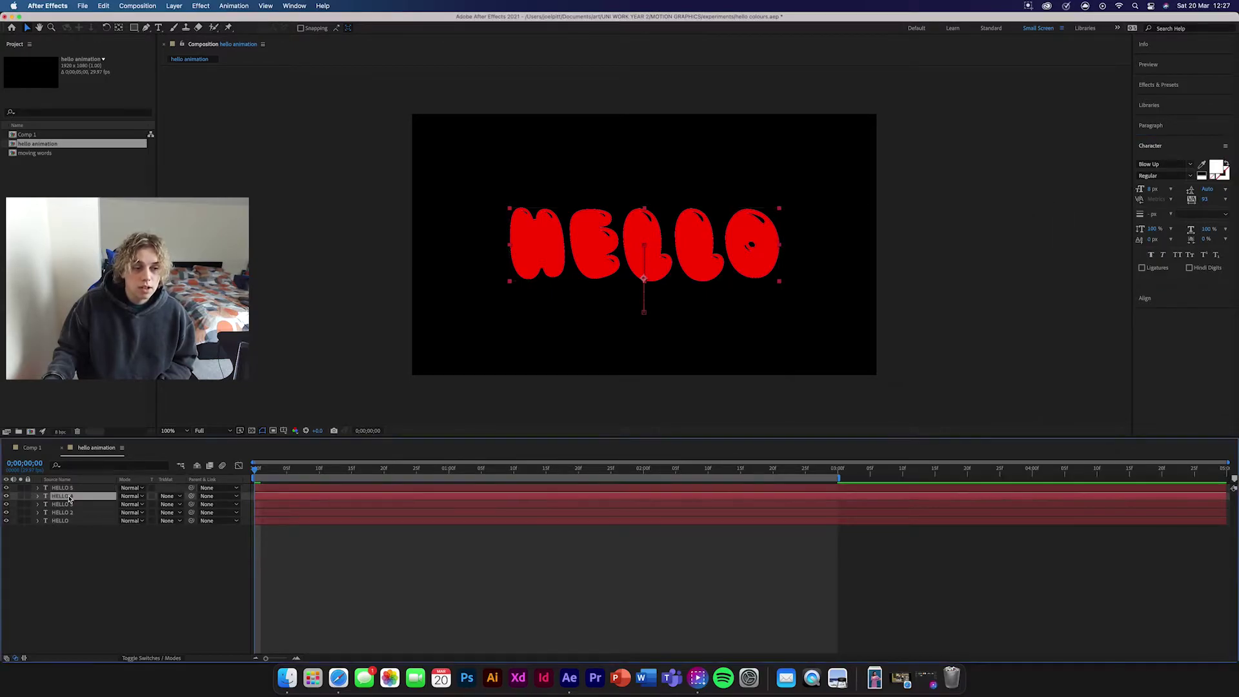
click(1217, 169)
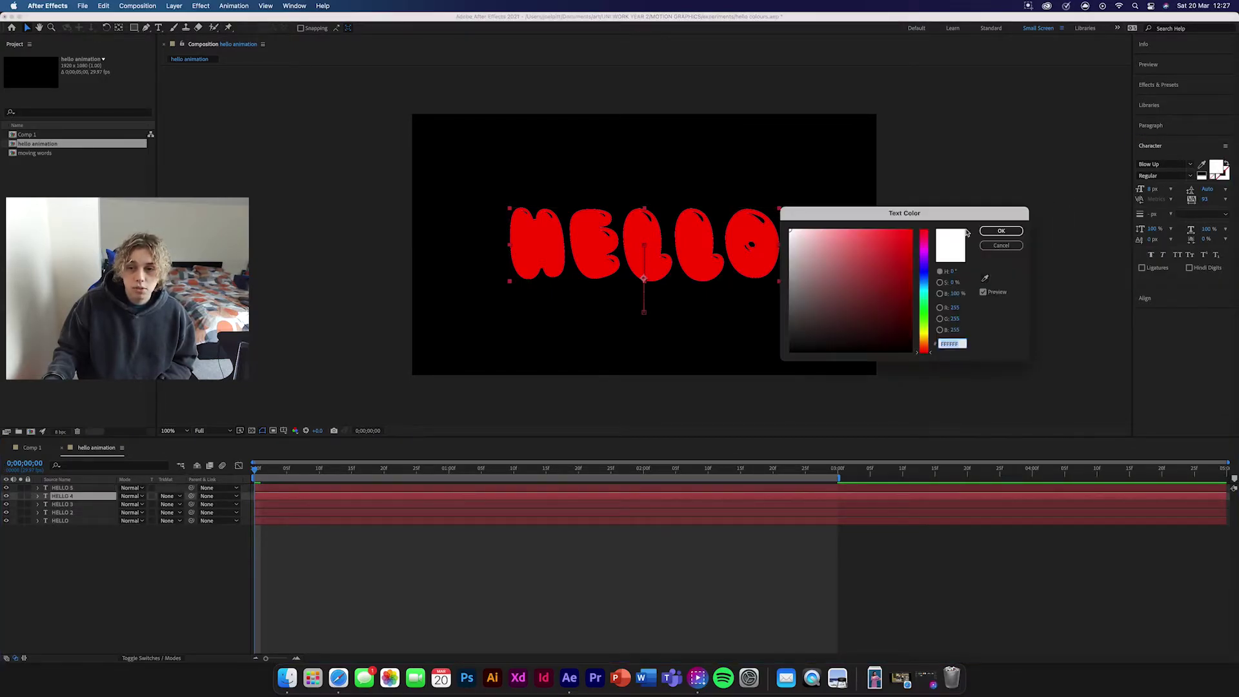
drag(924, 273, 928, 294)
click(903, 245)
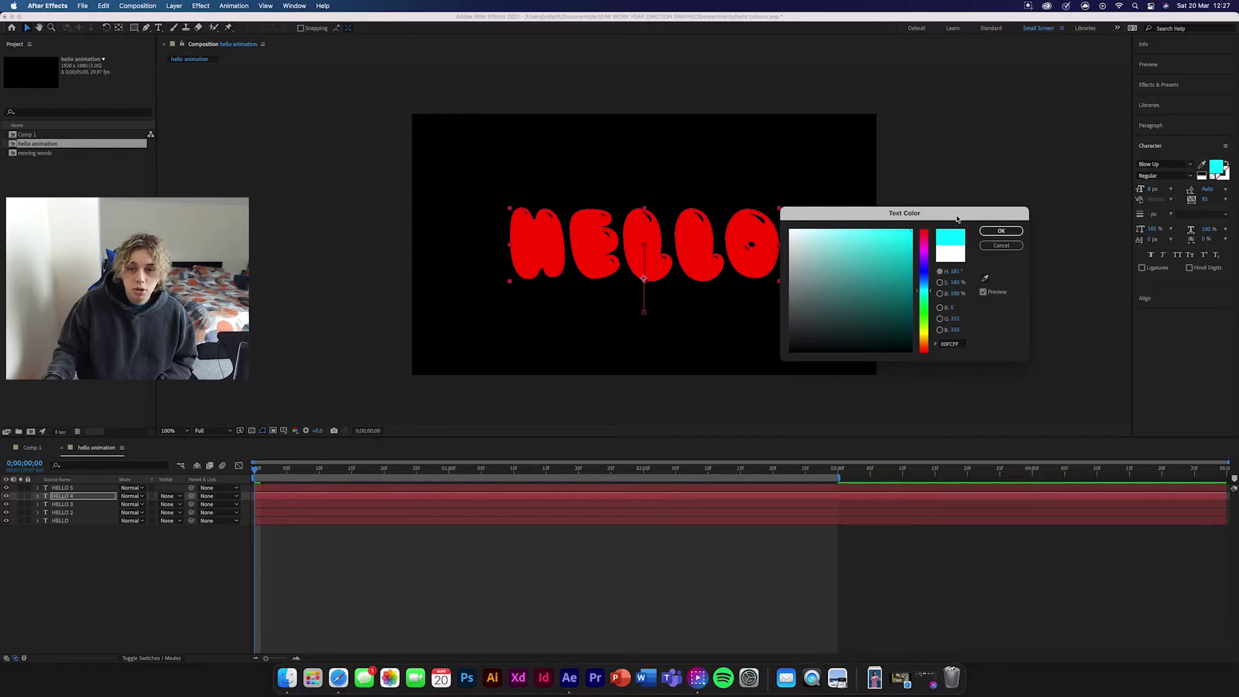
click(1001, 230)
- Set the text fill colour of the HELLO 3 layer to orange
click(70, 507)
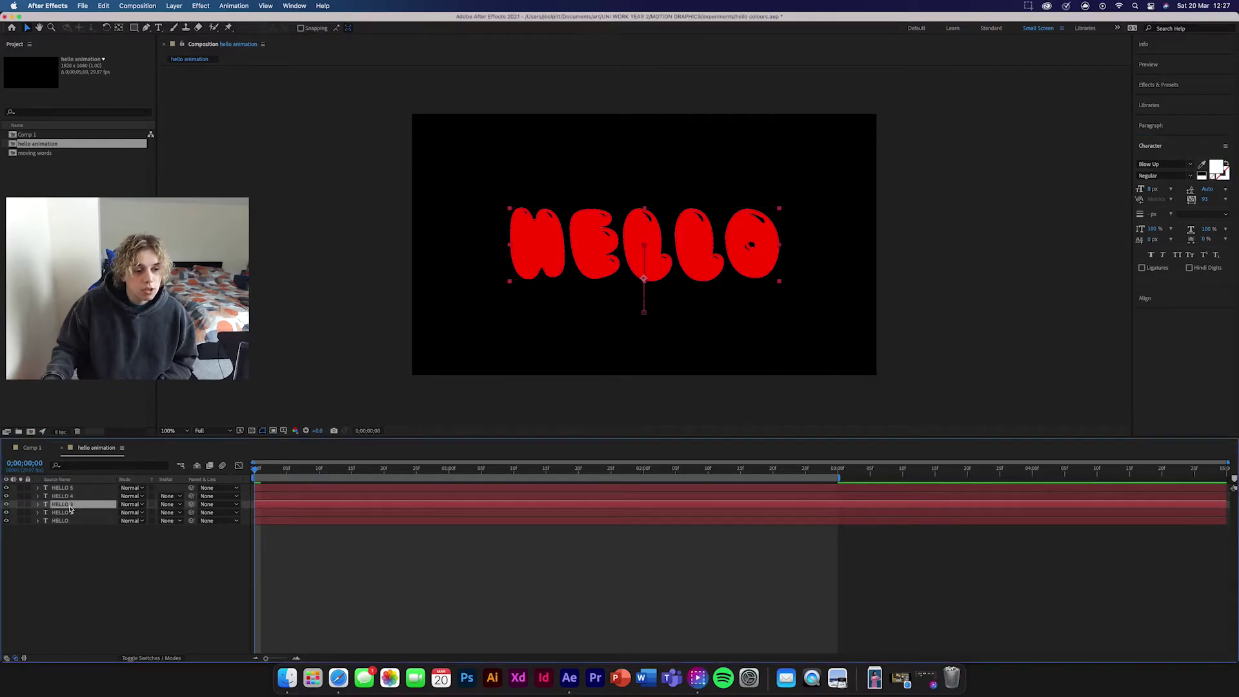
click(1216, 169)
drag(926, 348, 927, 341)
click(899, 283)
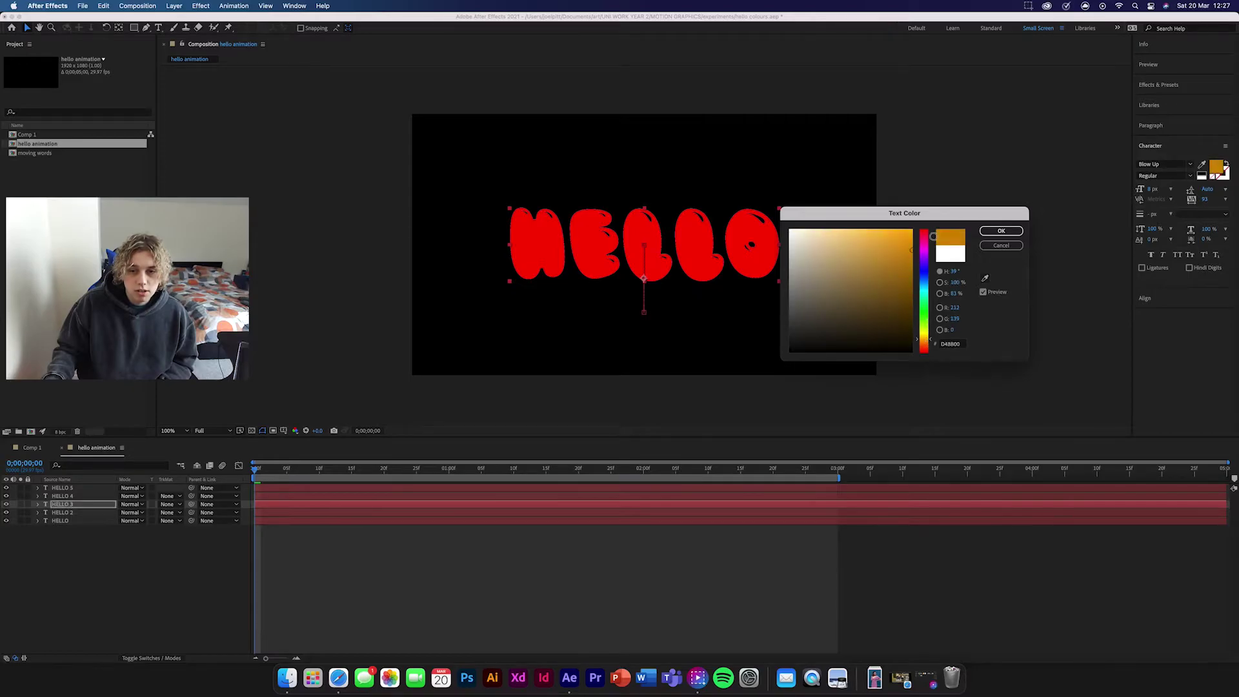
click(1001, 231)
- Set the text fill colour of the HELLO 2 layer to bright green
click(64, 512)
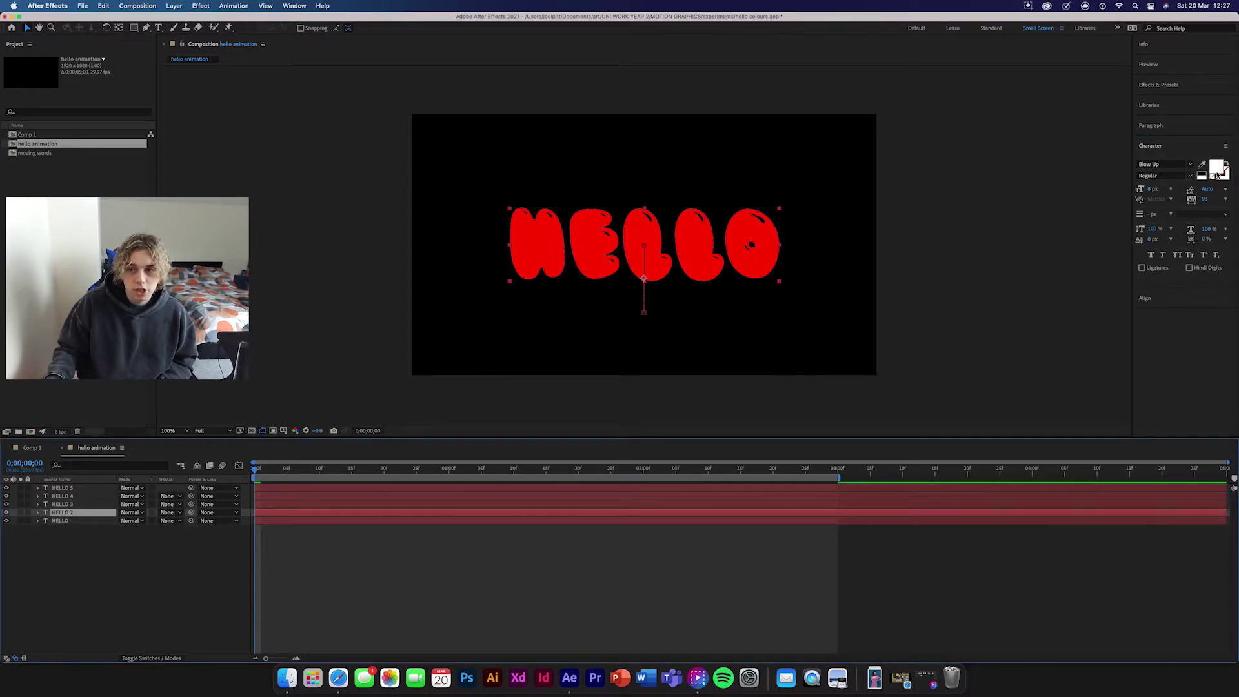
click(1216, 171)
drag(928, 342, 930, 310)
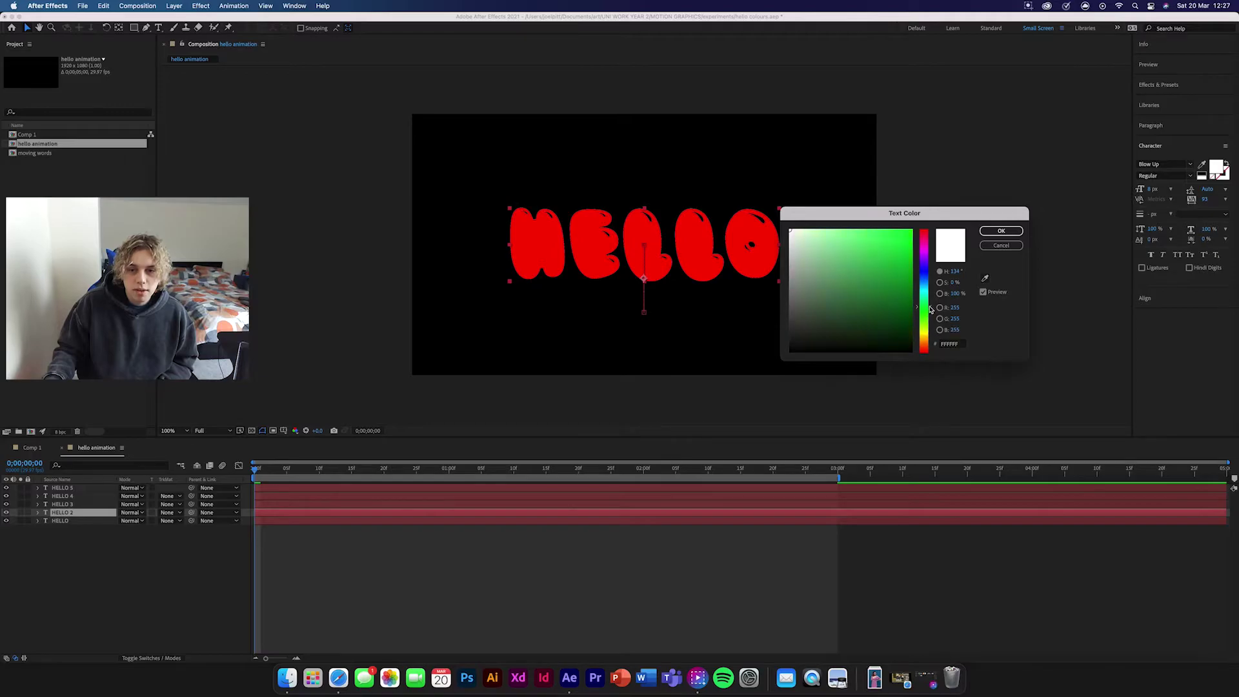
drag(906, 246, 983, 174)
click(999, 232)
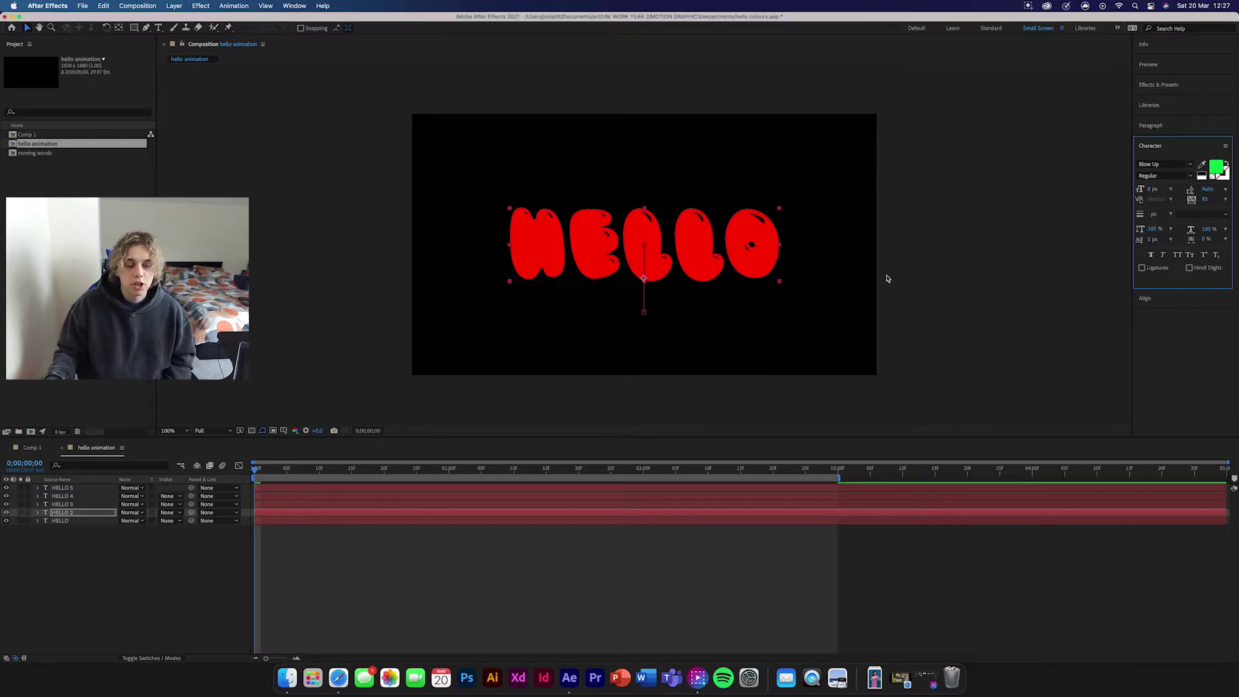
- Bring the original white HELLO layer to the front of the layer stack and deselect it
click(77, 522)
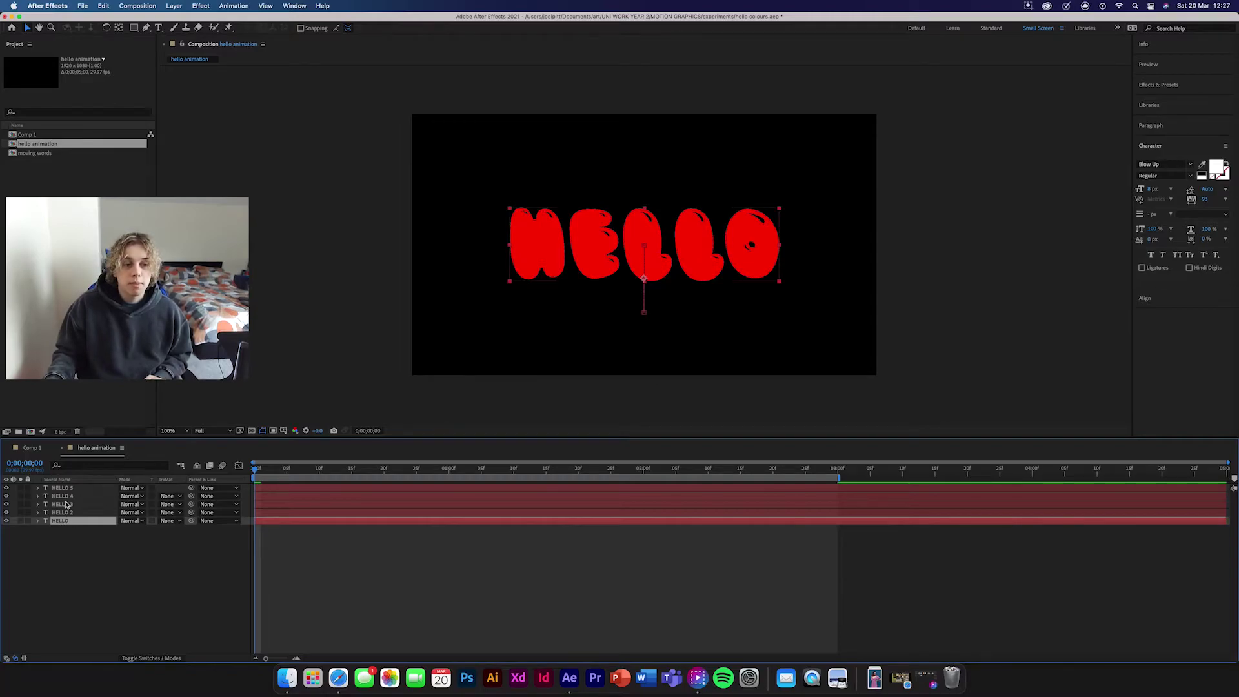
key(super+shift+bracketright)
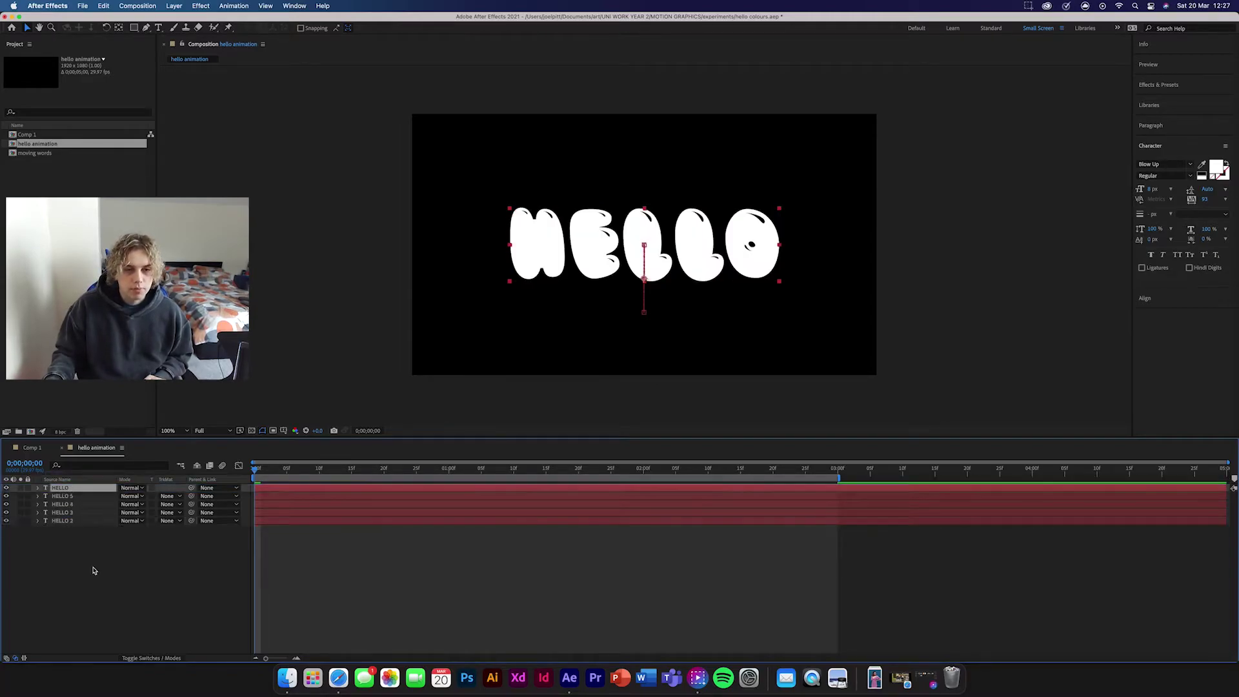
click(91, 571)
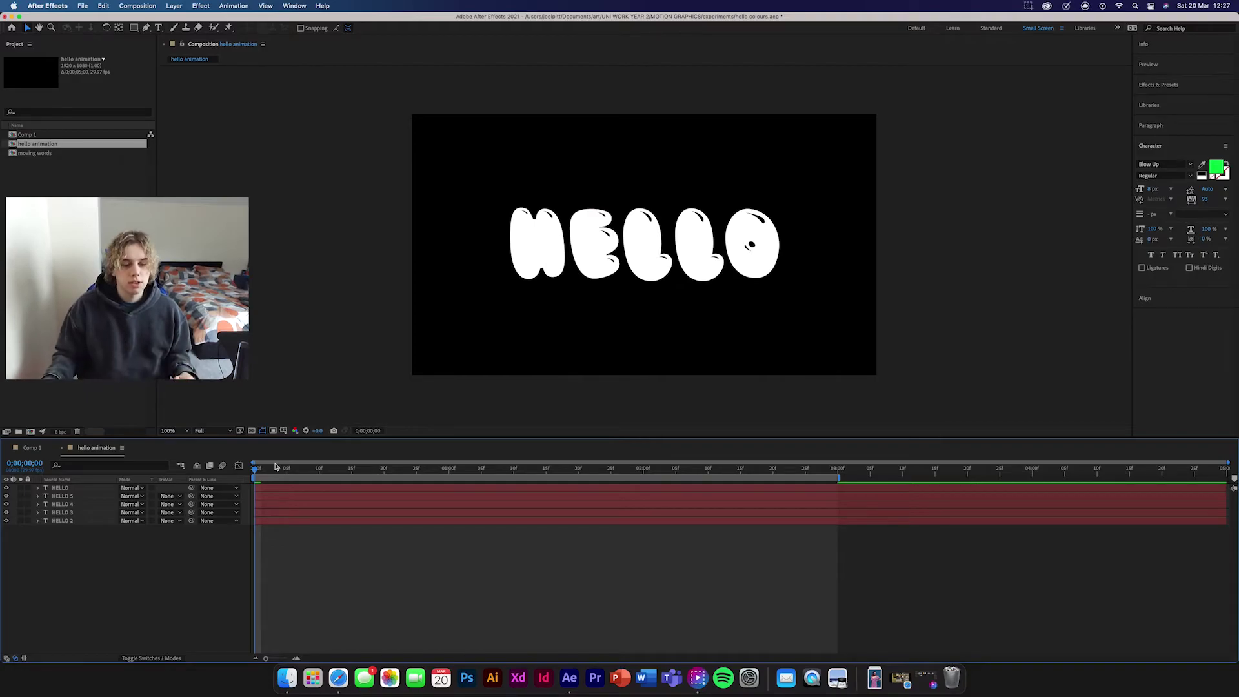
- Reveal the Position keyframes of all five HELLO layers and select the four coloured layers, HELLO 5 to HELLO 2
drag(304, 574, 239, 500)
drag(316, 534, 312, 495)
key(u)
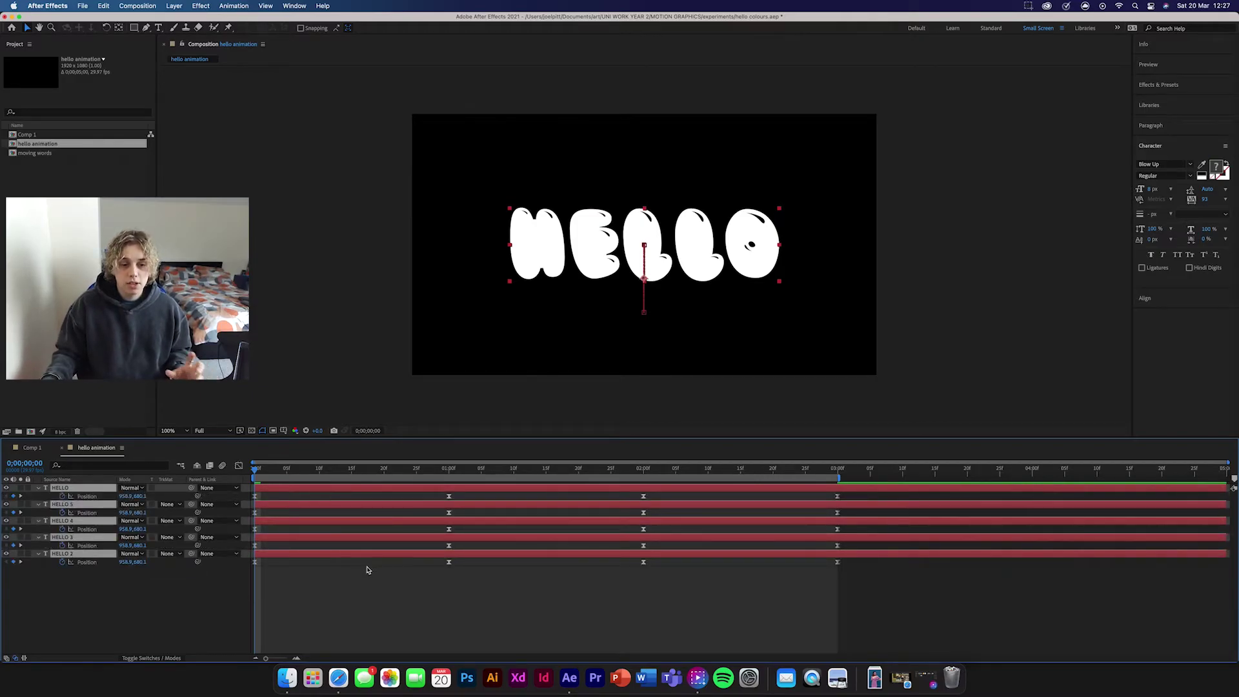
click(381, 600)
drag(296, 597, 307, 553)
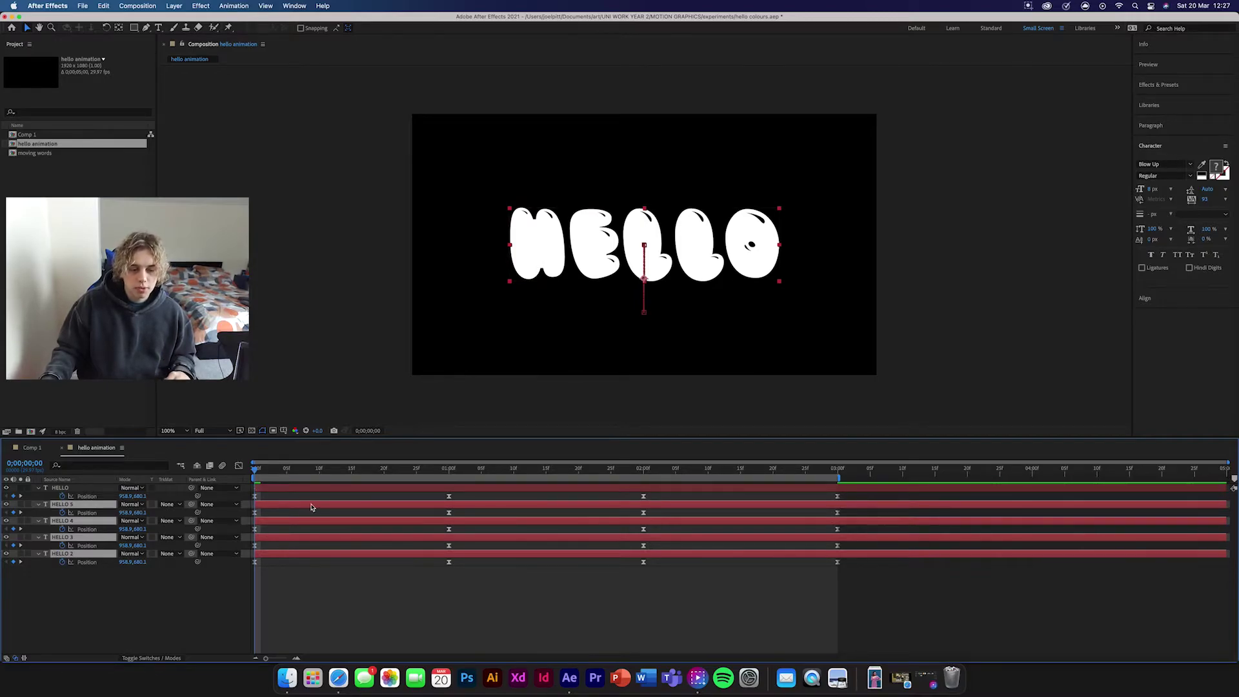
key(shift+Right)
key(shift+Right)
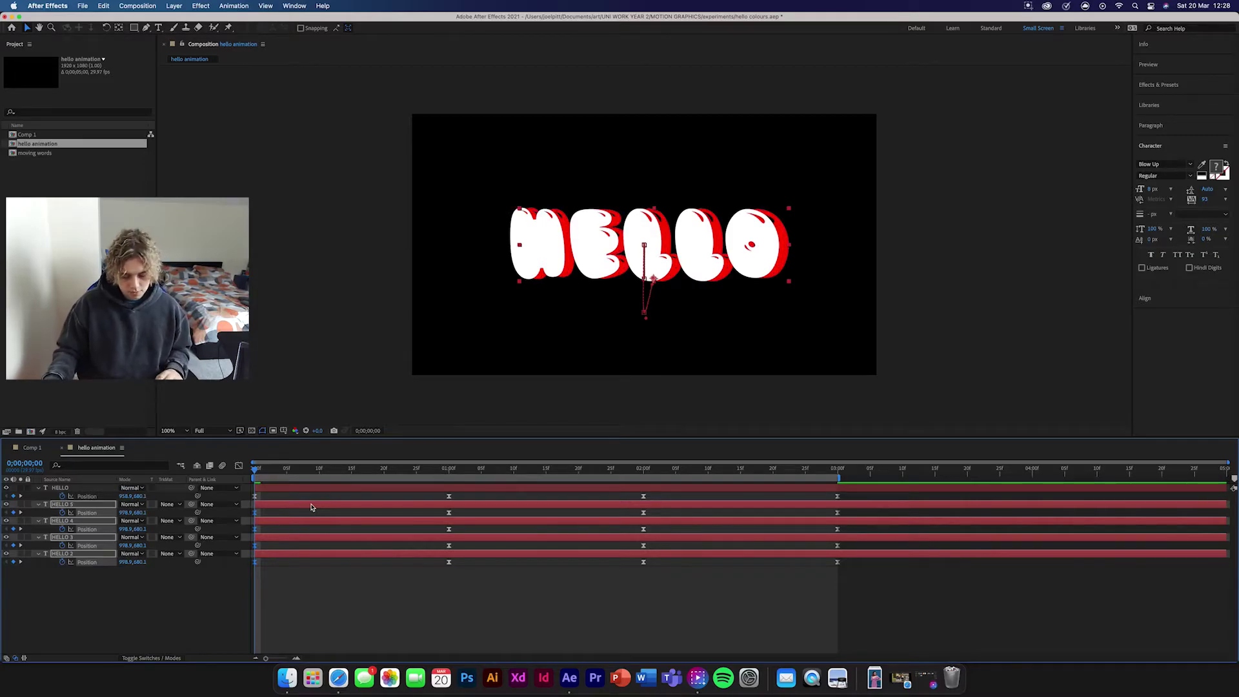
key(shift+Left)
key(shift+Left)
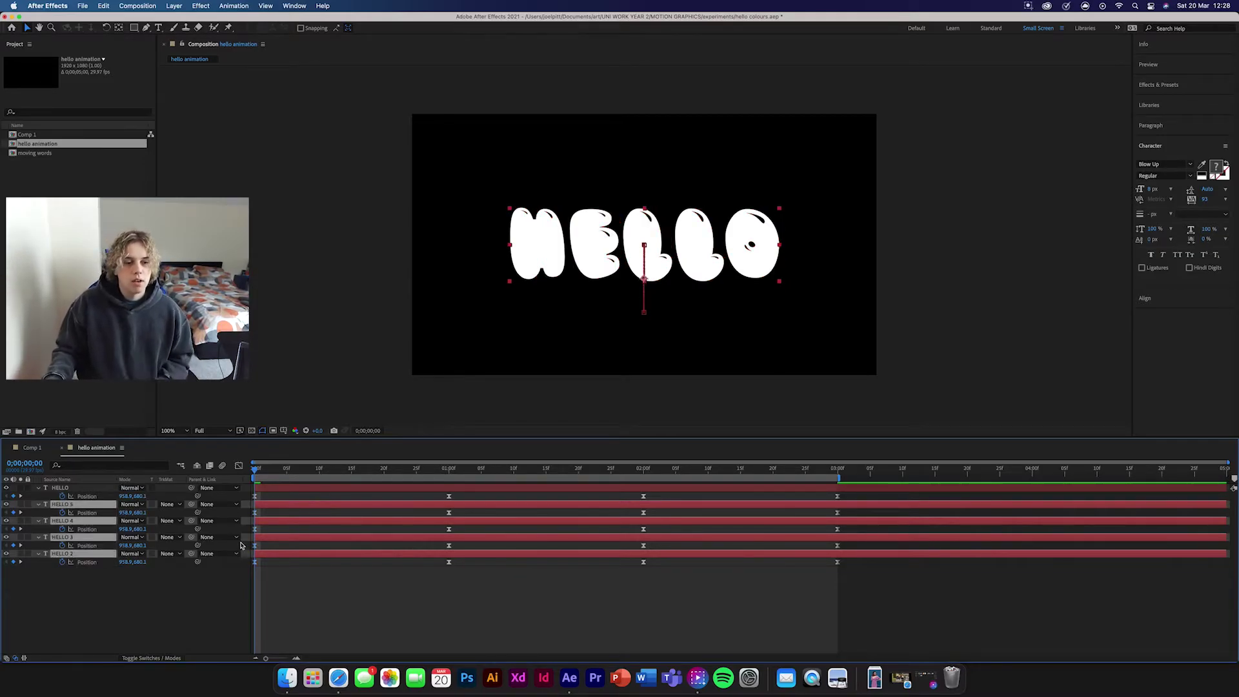
- Delay the four coloured layers by 10 frames, preview the offset, and reduce their delay to 5 frames
drag(259, 508, 323, 509)
key(space)
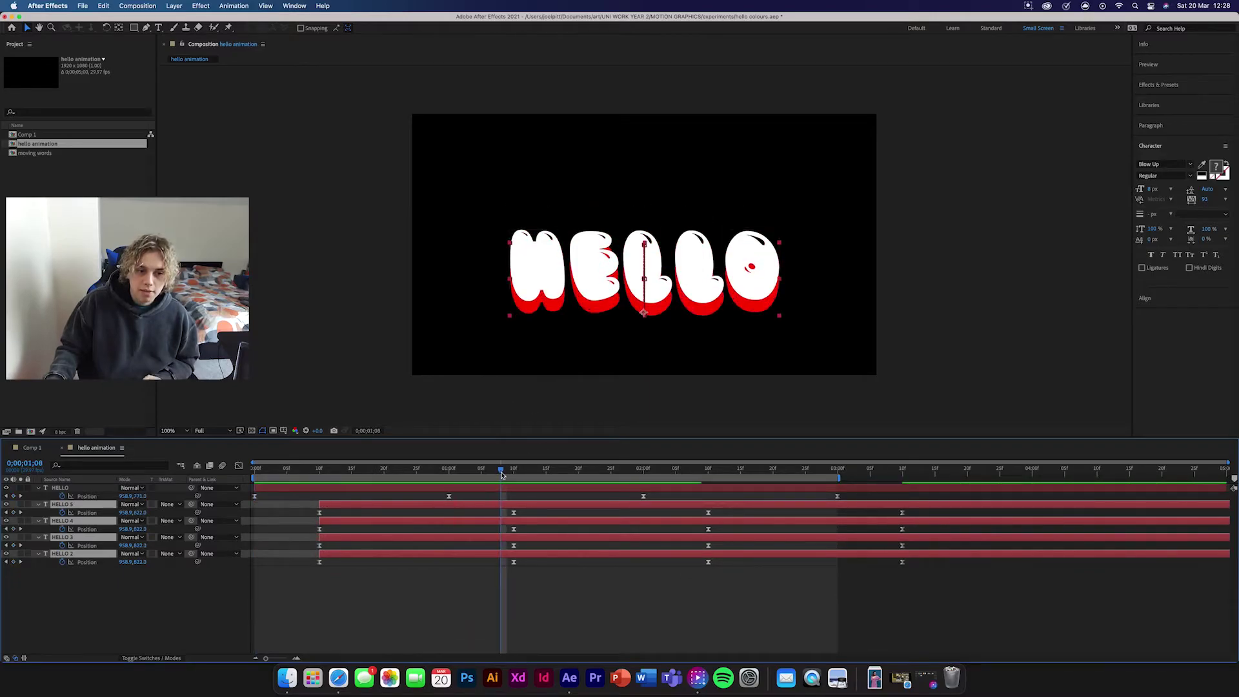
key(space)
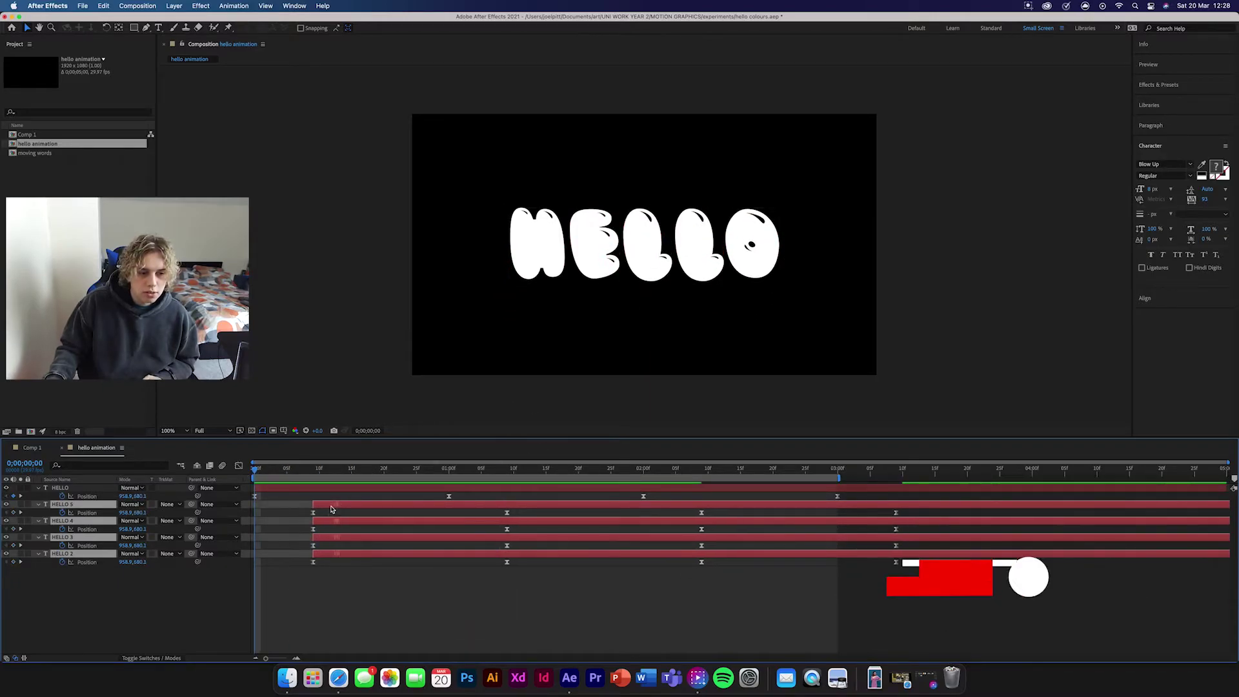
drag(334, 509, 302, 510)
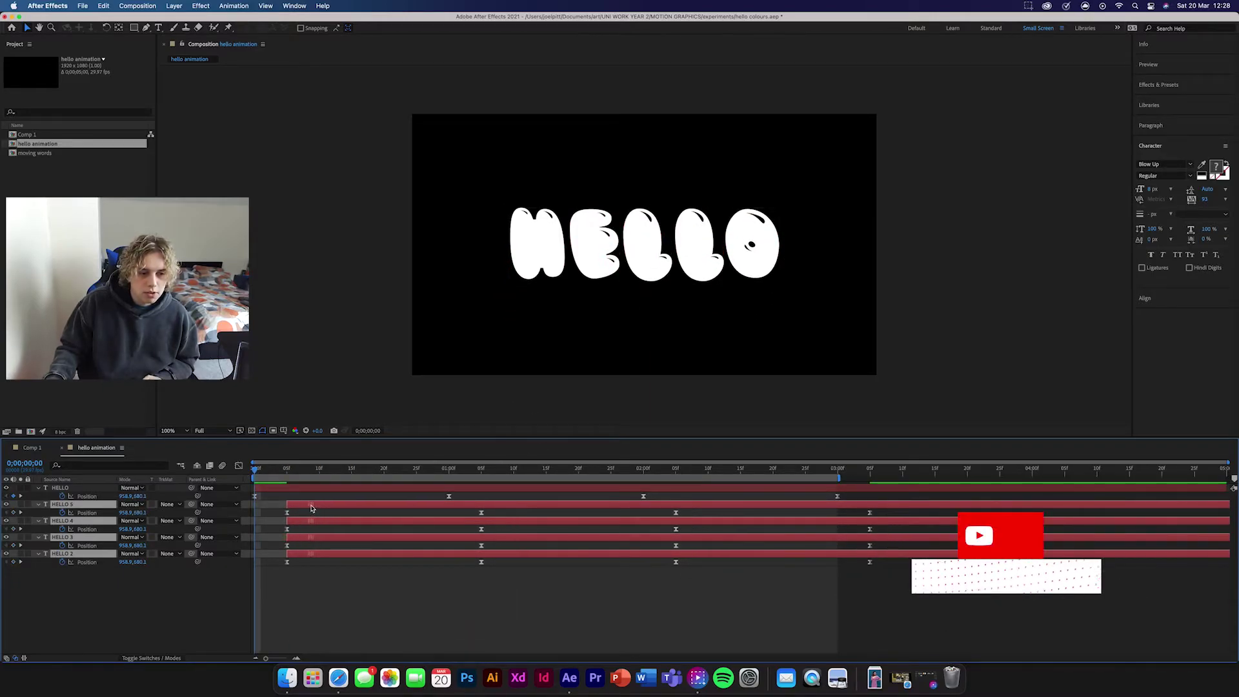
click(309, 576)
- Shift the HELLO 4, HELLO 3 and HELLO 2 layers 5 frames later so they start at frame 10
click(313, 521)
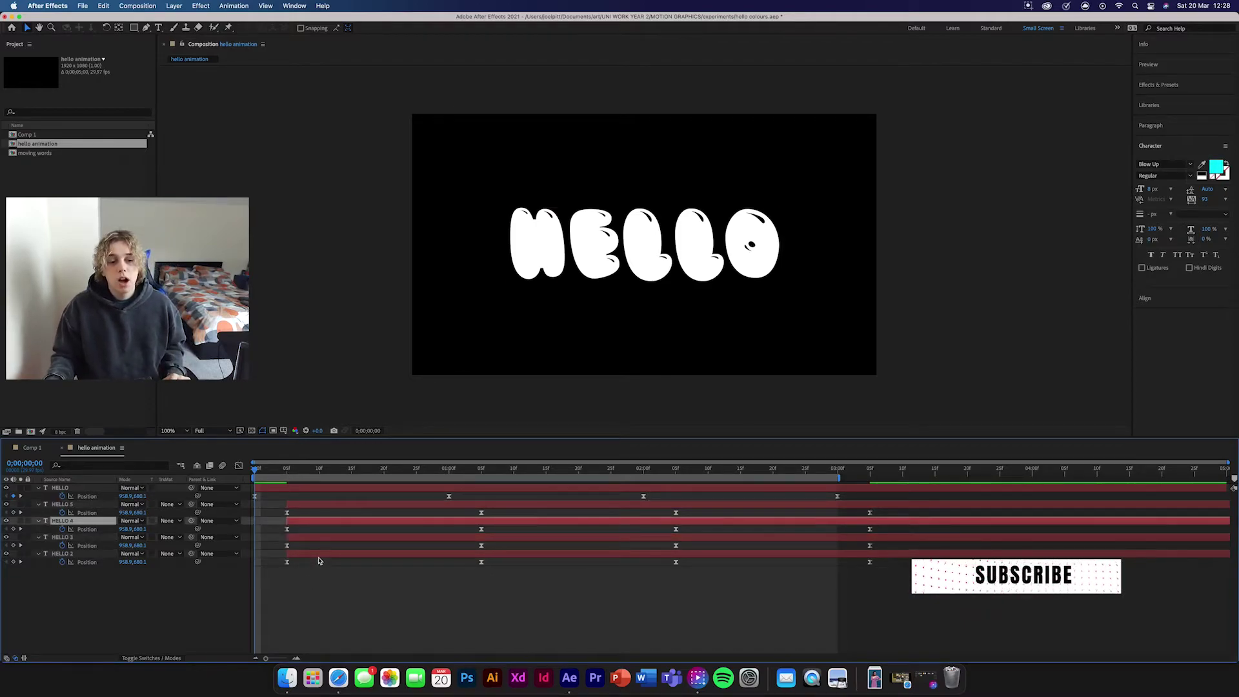
shift+click(317, 553)
drag(301, 523, 333, 522)
click(371, 633)
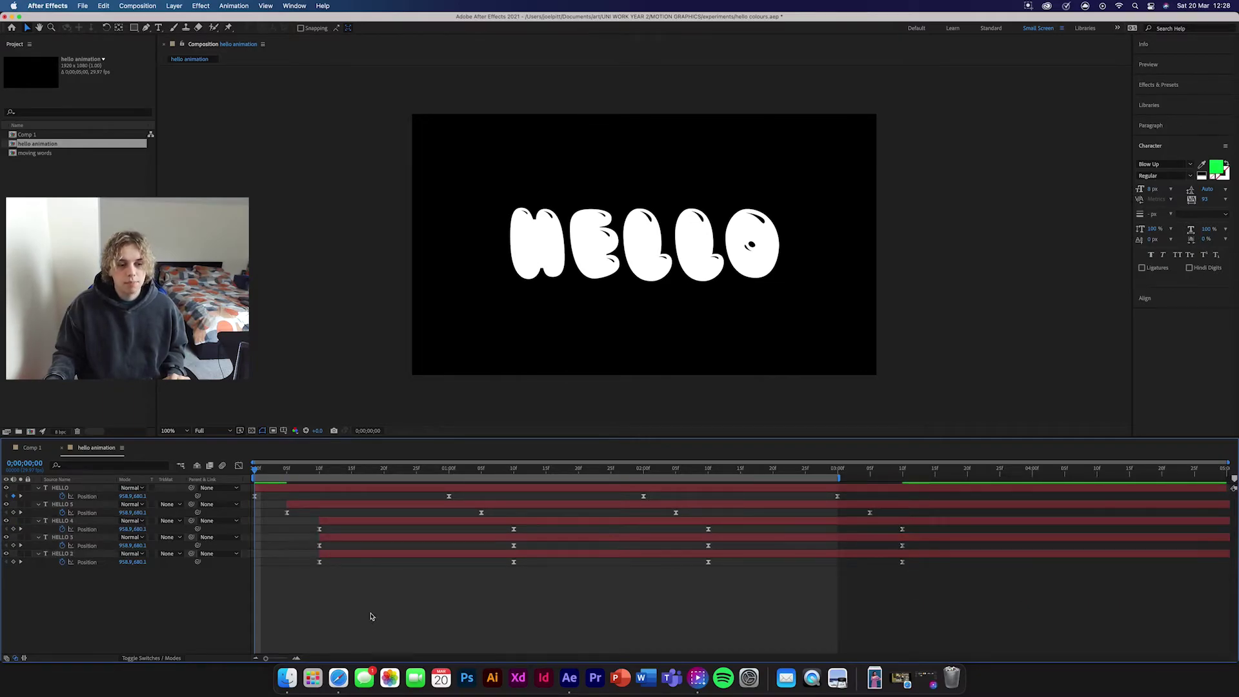
- Shift the HELLO 3 and HELLO 2 layers another 5 frames later so they start at frame 15
drag(368, 606, 380, 538)
click(354, 537)
shift+click(354, 554)
click(425, 625)
- Shift the HELLO 2 layer to start at frame 20 and preview the staggered colour animation
click(396, 555)
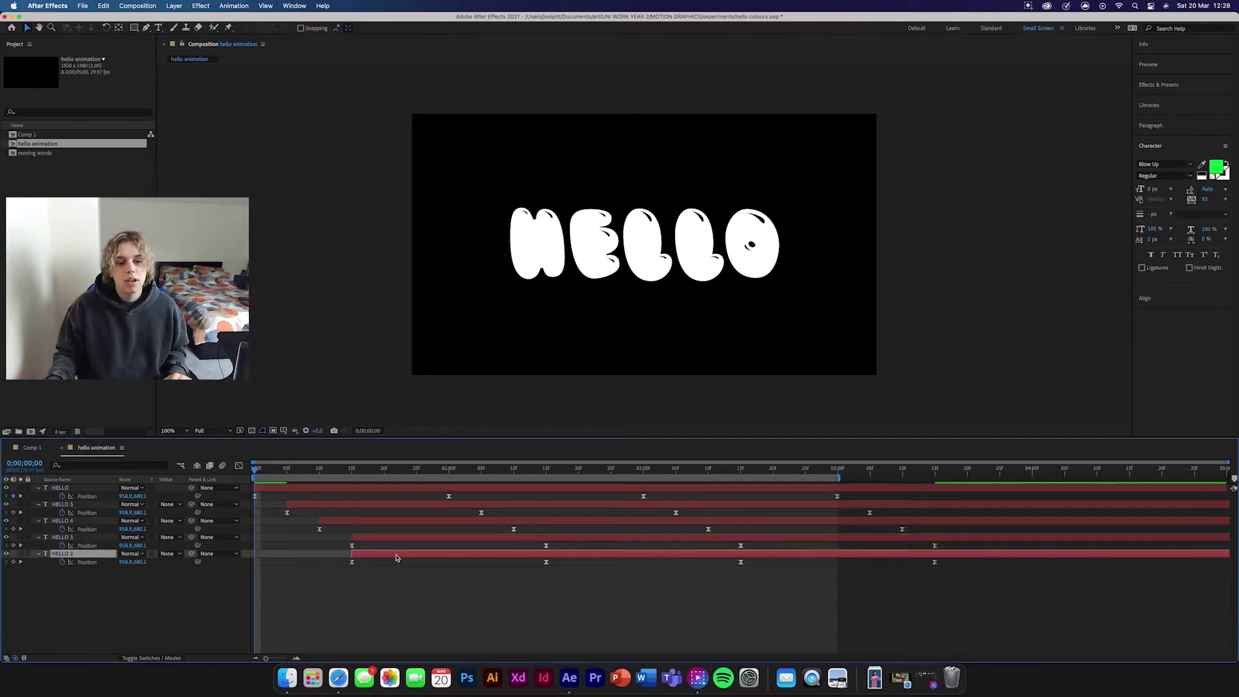
drag(380, 555, 403, 556)
click(424, 625)
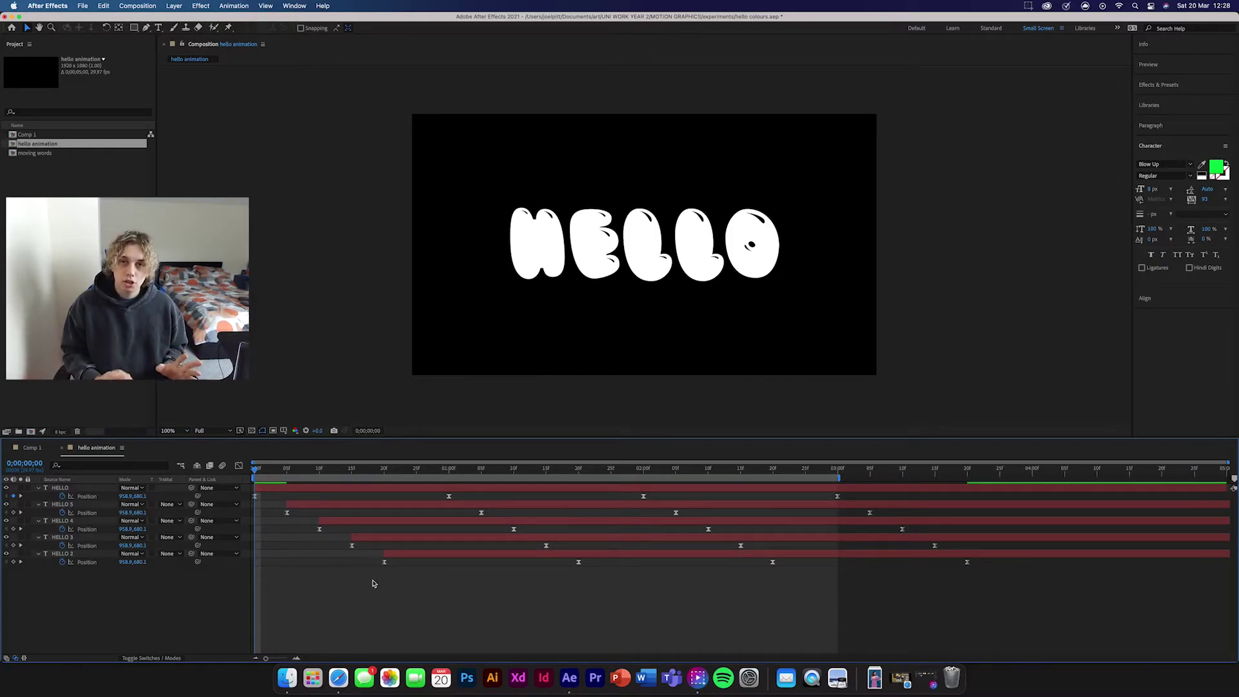
key(space)
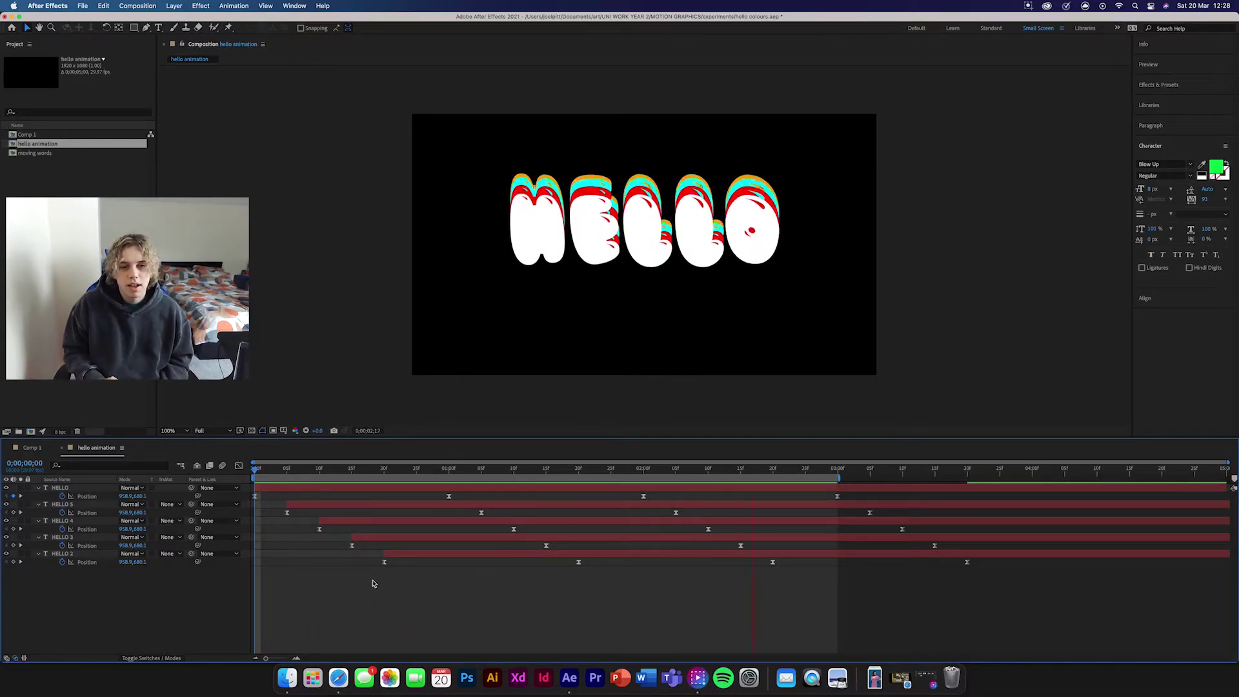
key(space)
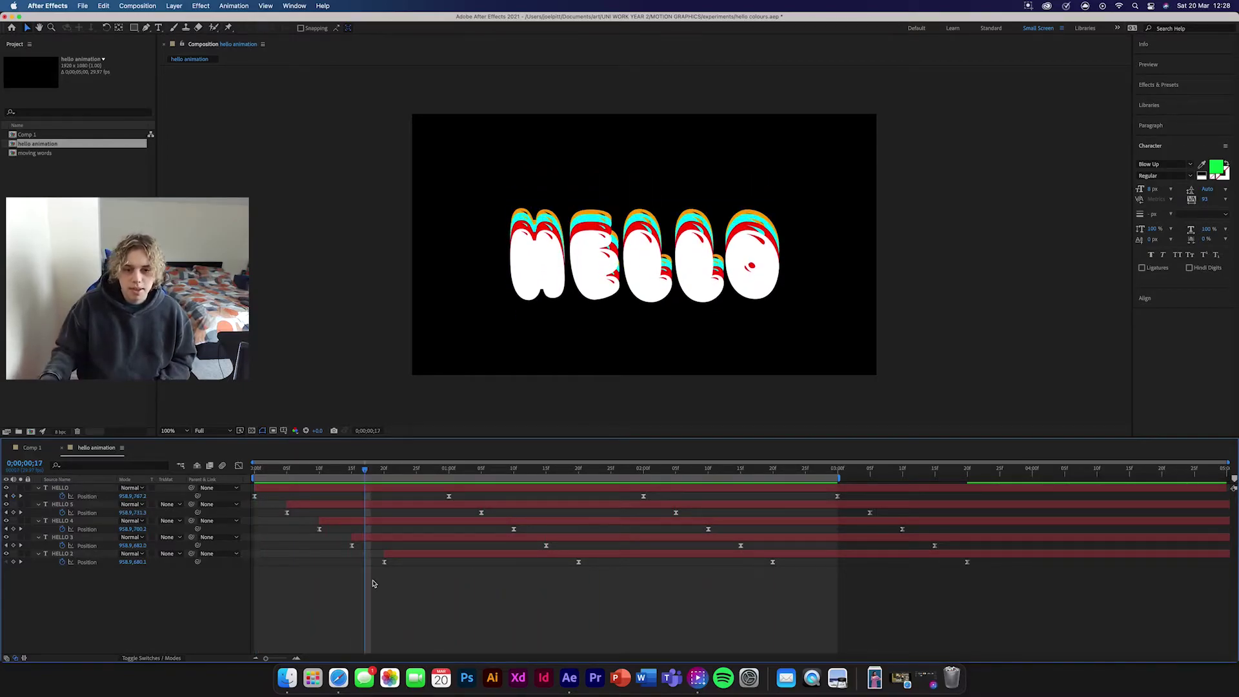
- Extend the work area's end to just past the HELLO 2 layer's last keyframe and preview the whole animation
drag(847, 478, 971, 479)
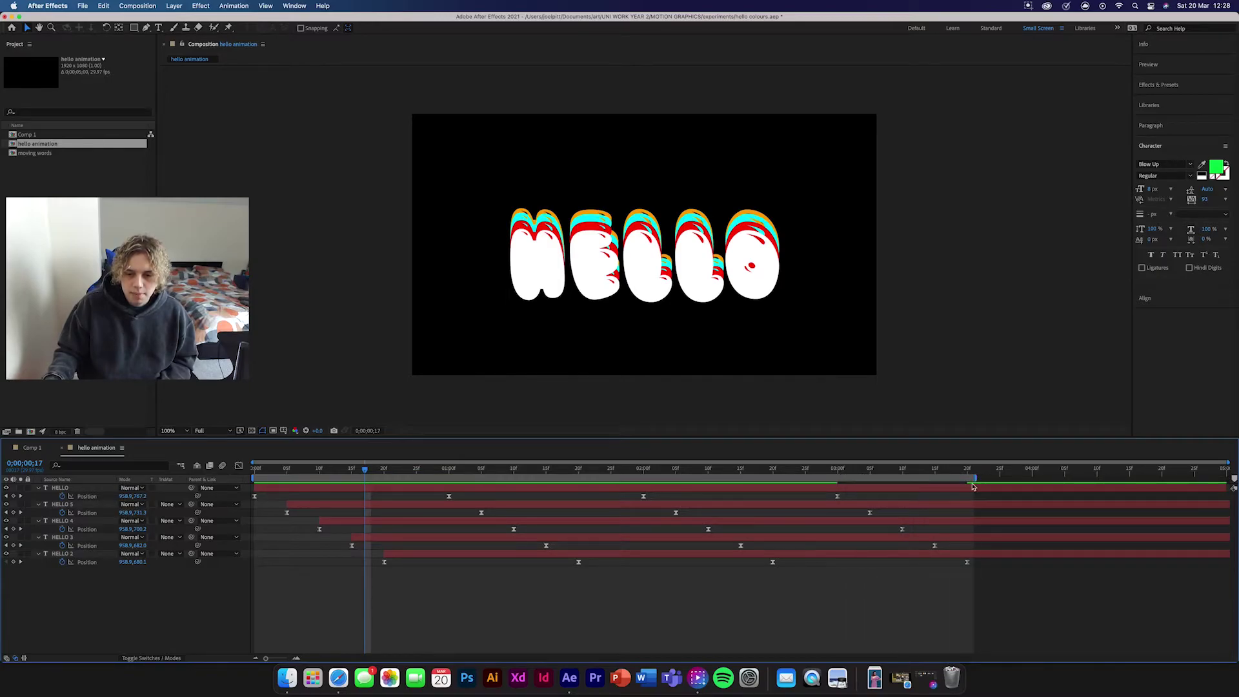
key(space)
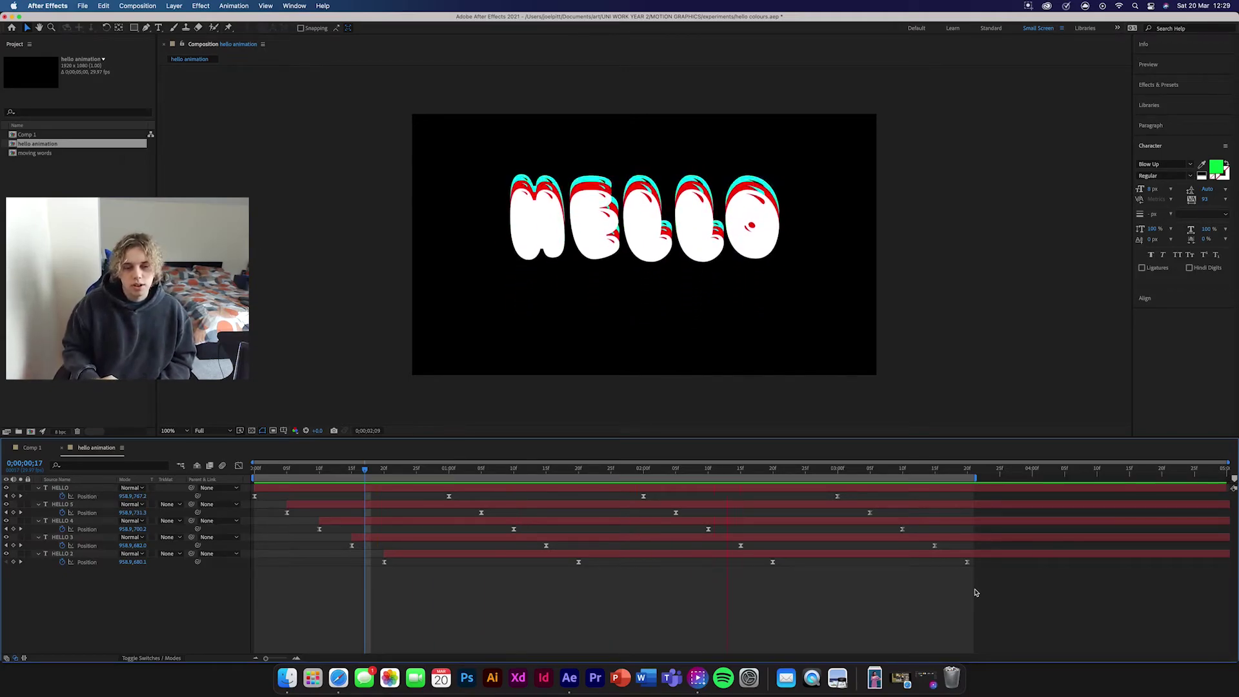
key(space)
- Shift the HELLO 5, 4, 3 and 2 layers together 3 frames earlier so HELLO 5 starts at frame 2, and preview the result
click(349, 504)
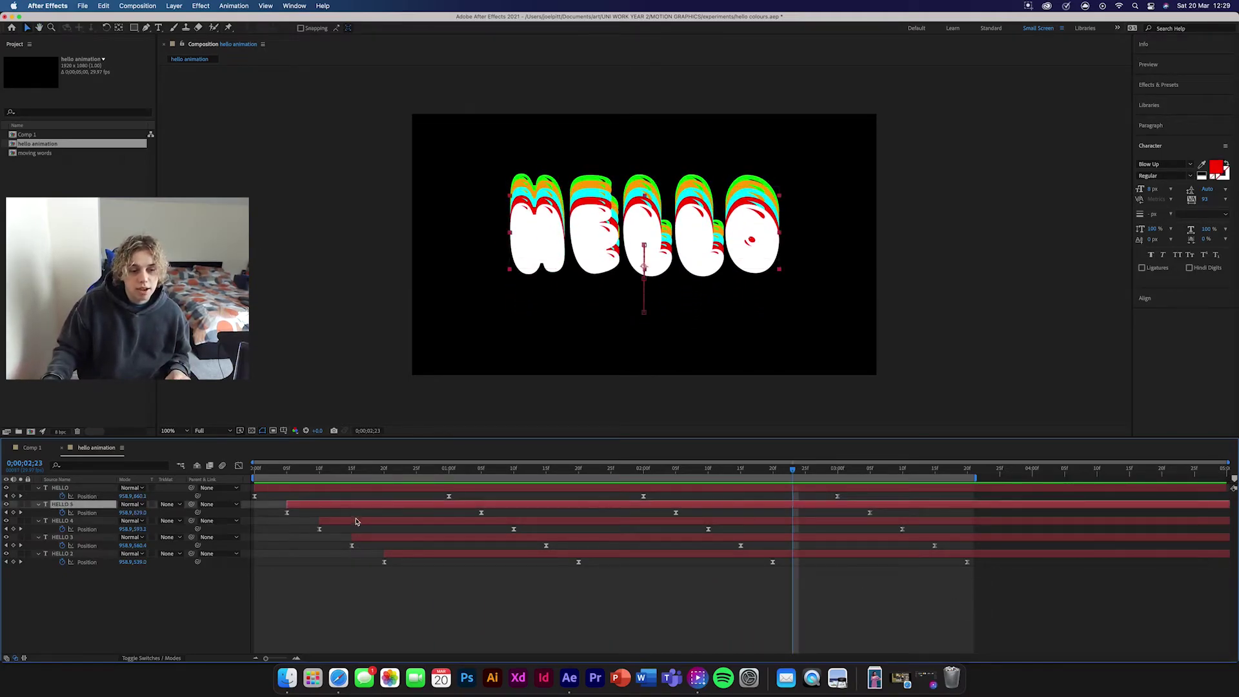
shift+click(358, 521)
shift+click(374, 537)
shift+click(401, 555)
drag(309, 509, 289, 509)
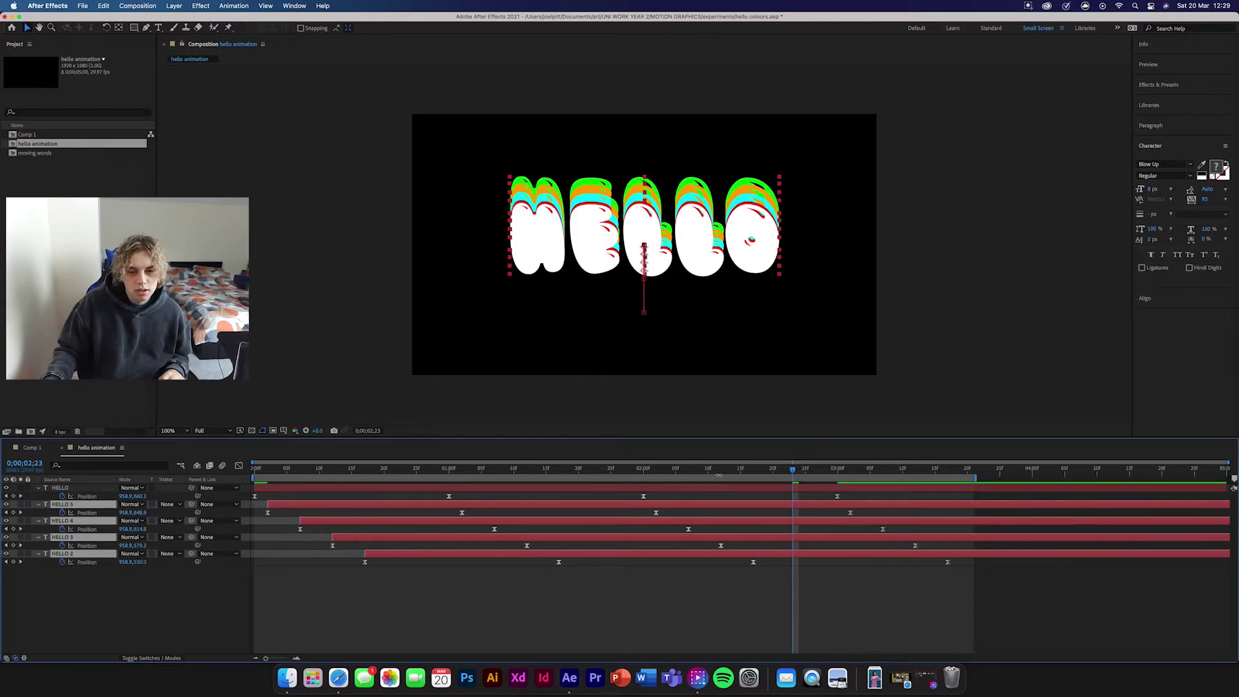
key(space)
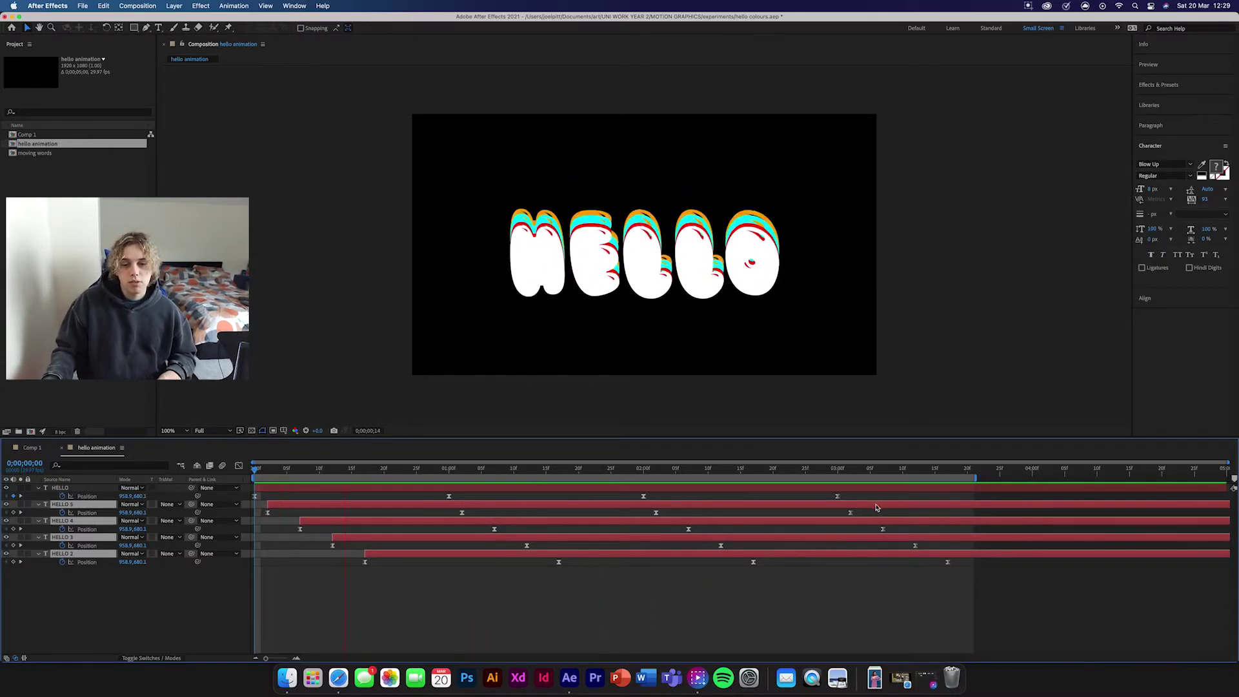
key(space)
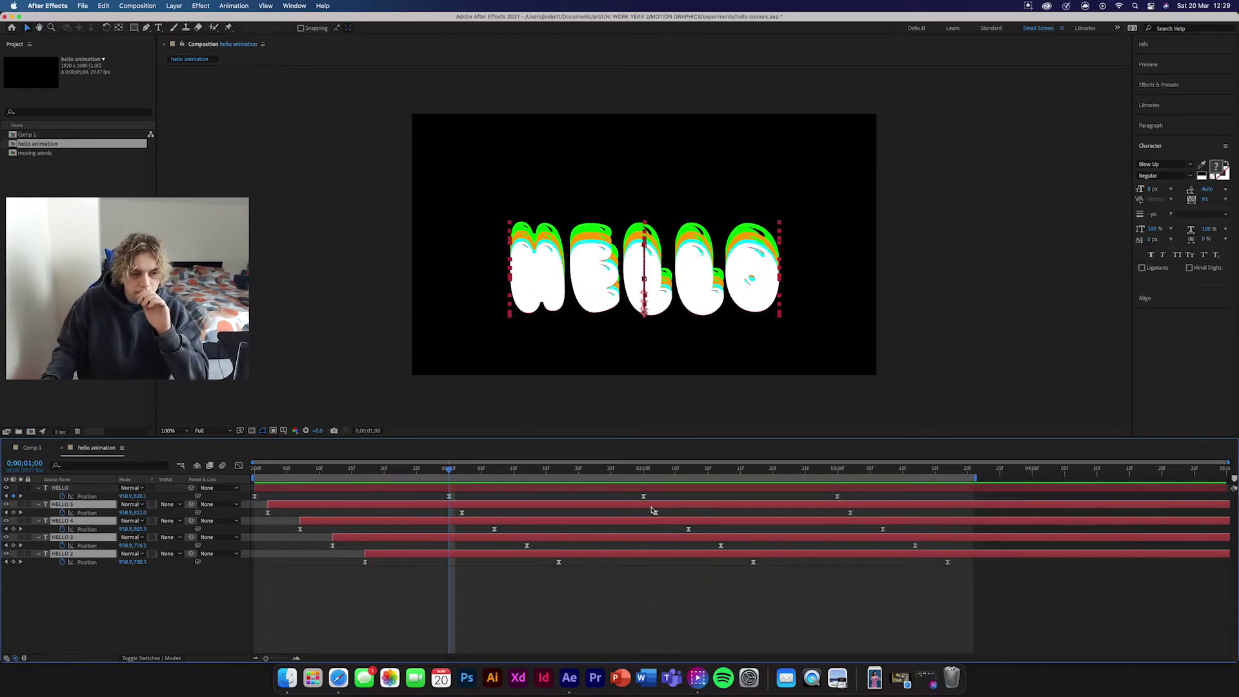
drag(78, 639, 78, 489)
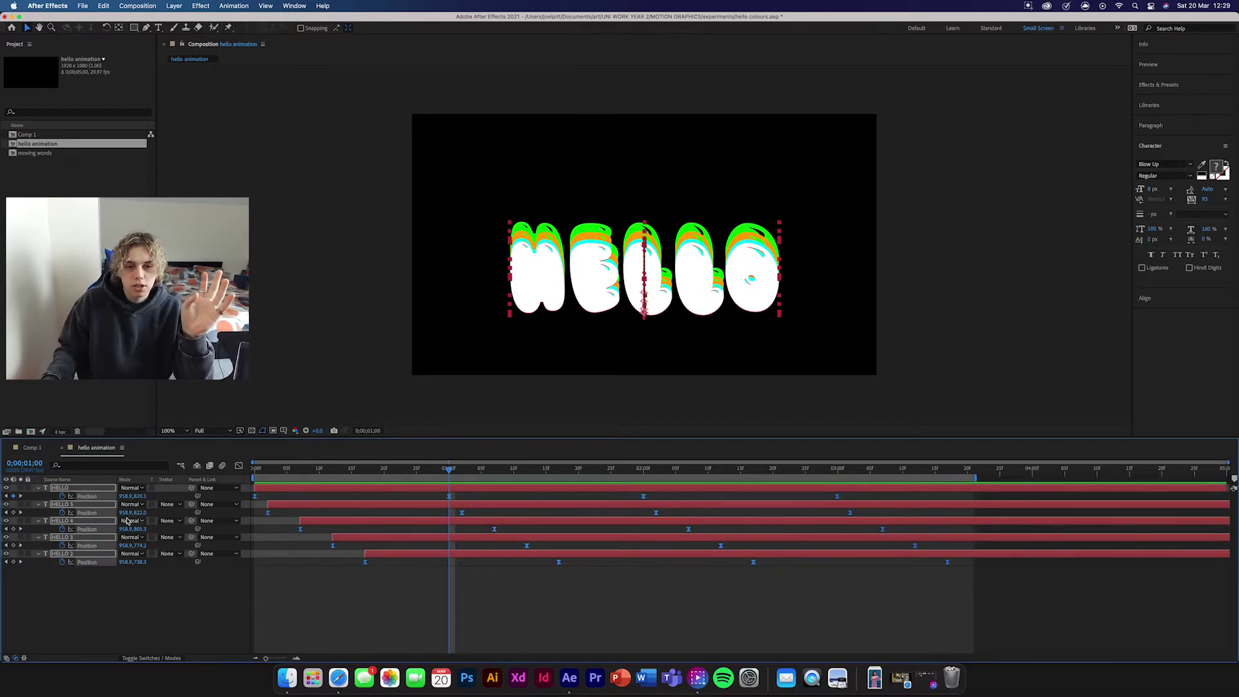
click(613, 623)
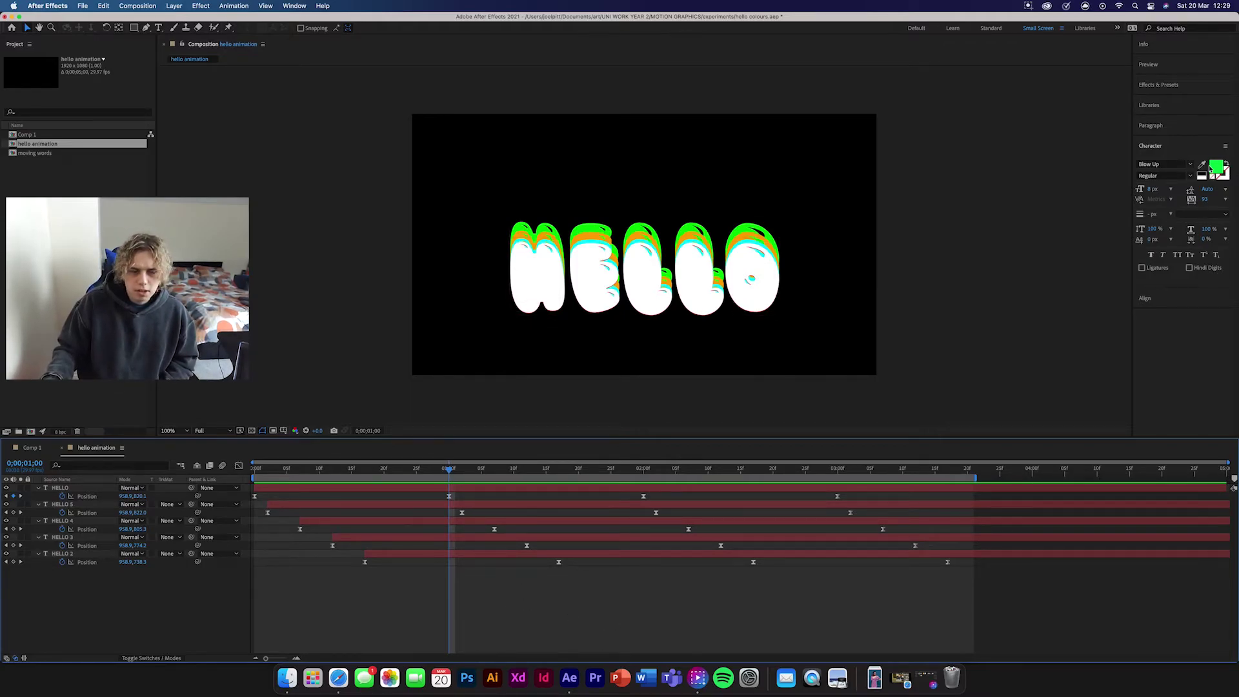
- Try recolouring the text of the HELLO 2 layer from green to purple
click(63, 554)
click(62, 513)
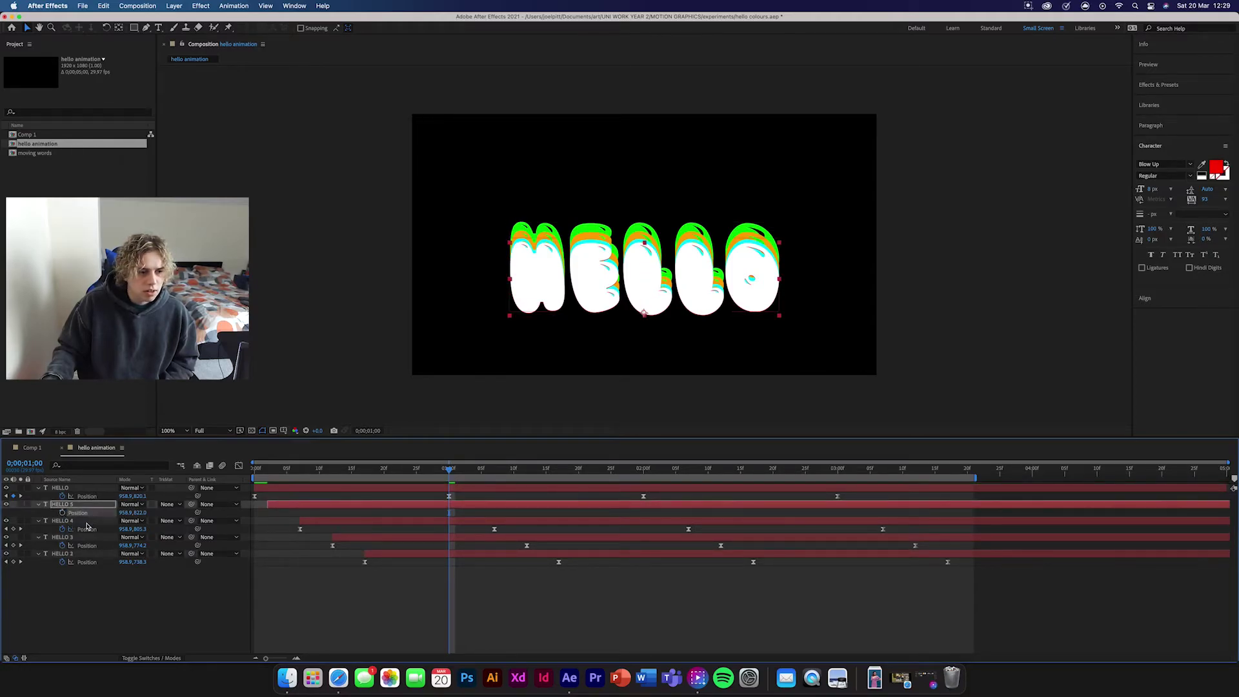
click(92, 522)
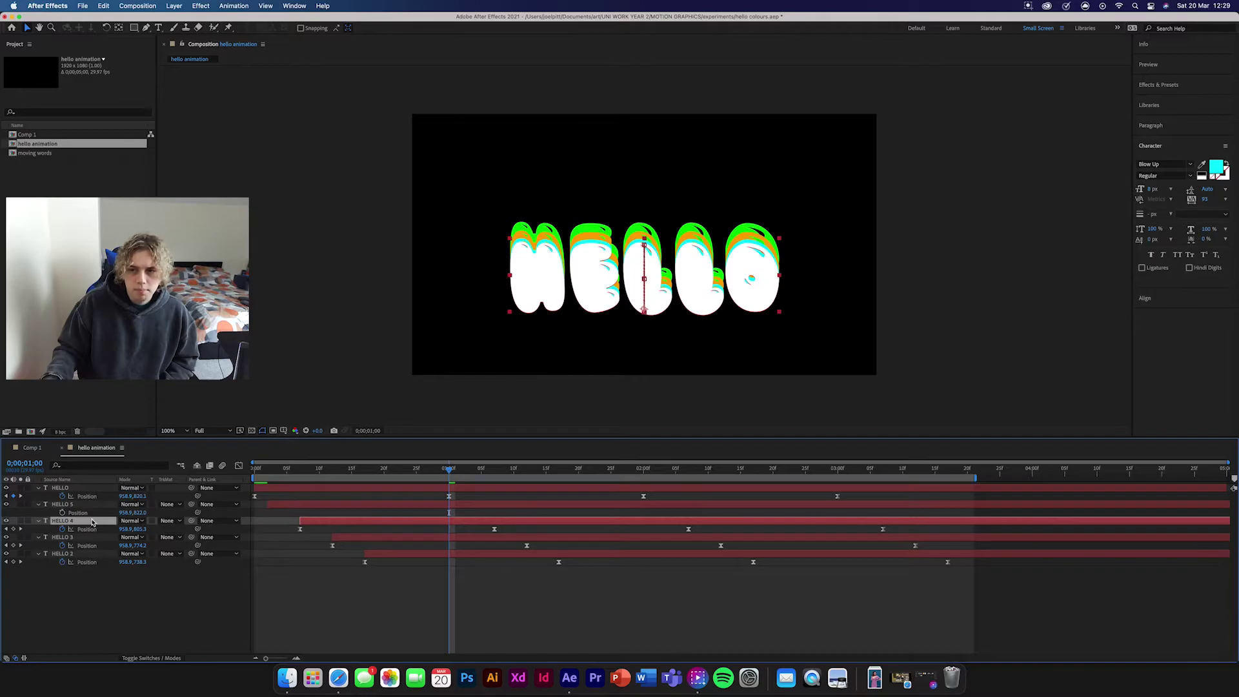
click(87, 545)
click(87, 562)
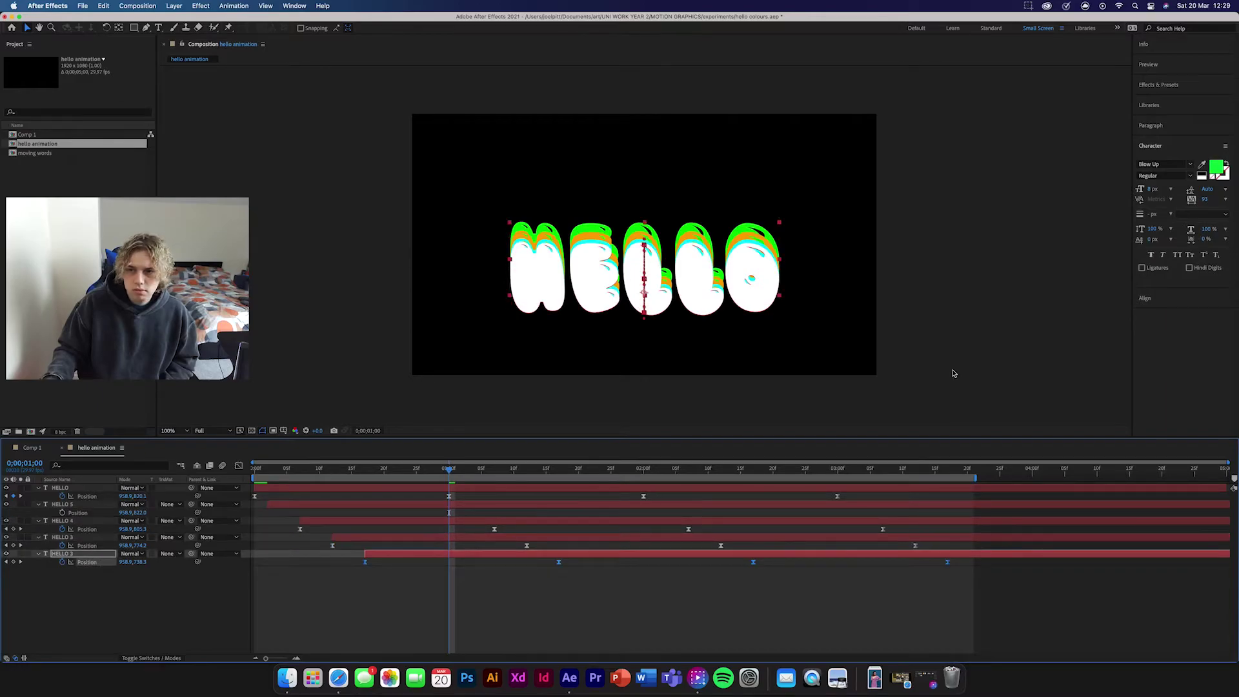
click(1216, 169)
drag(925, 243, 929, 261)
click(1017, 231)
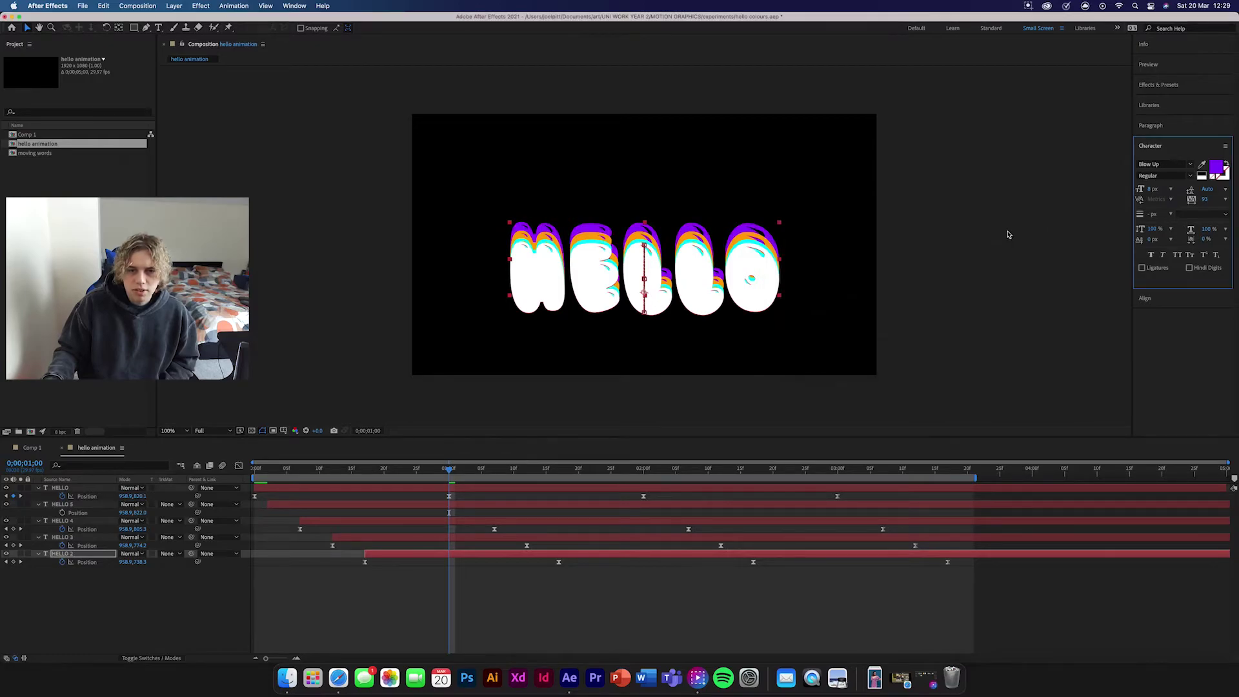
- Preview the animation to check the purple HELLO 2 layer and the motion of the stacked layers
click(450, 471)
key(space)
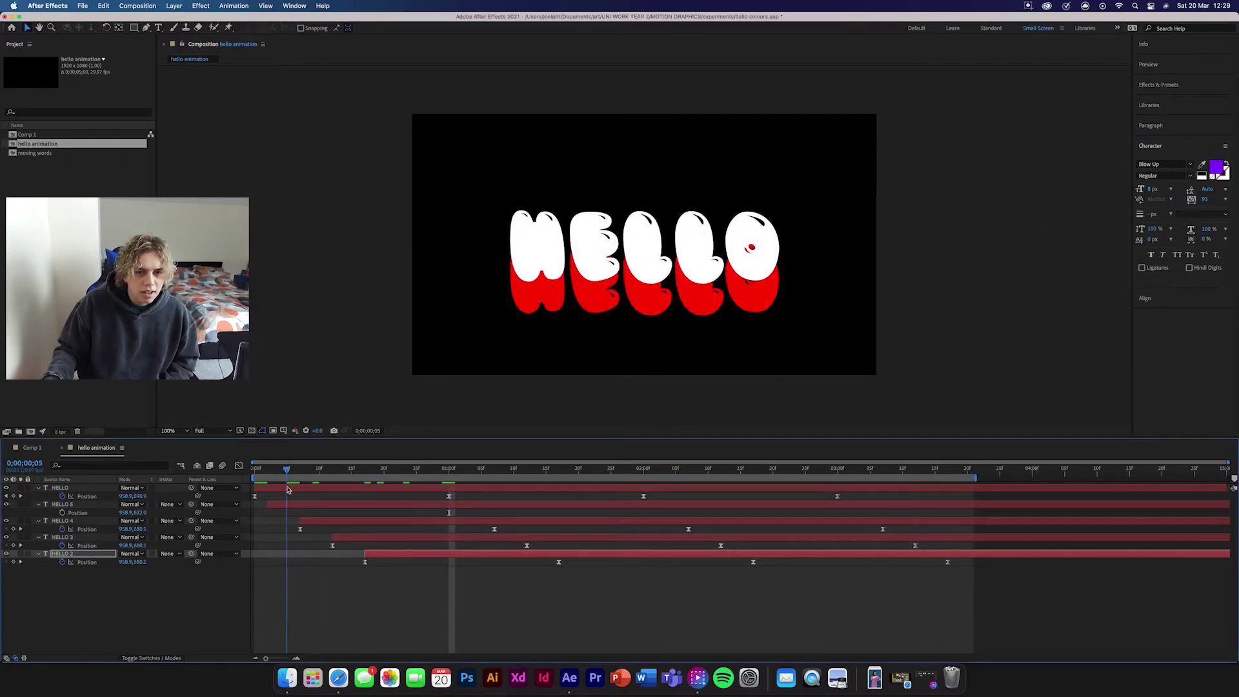
key(space)
click(129, 572)
key(space)
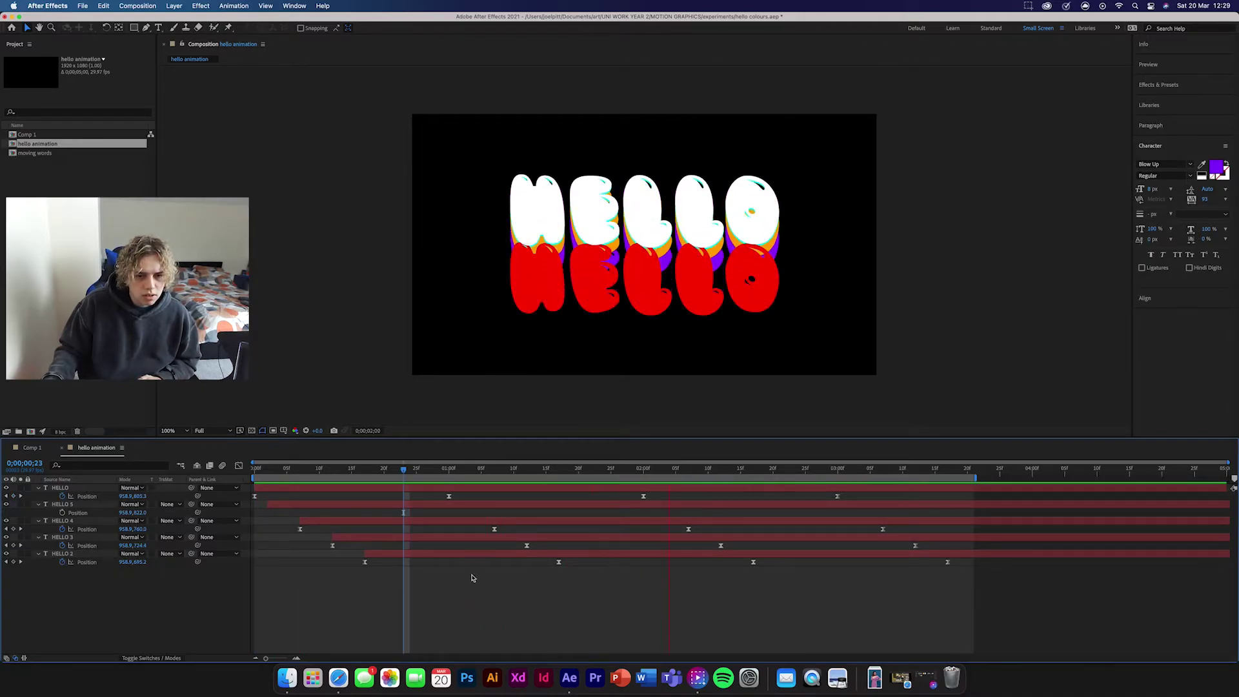
- Recolour the text of the HELLO 2 layer to magenta
click(490, 554)
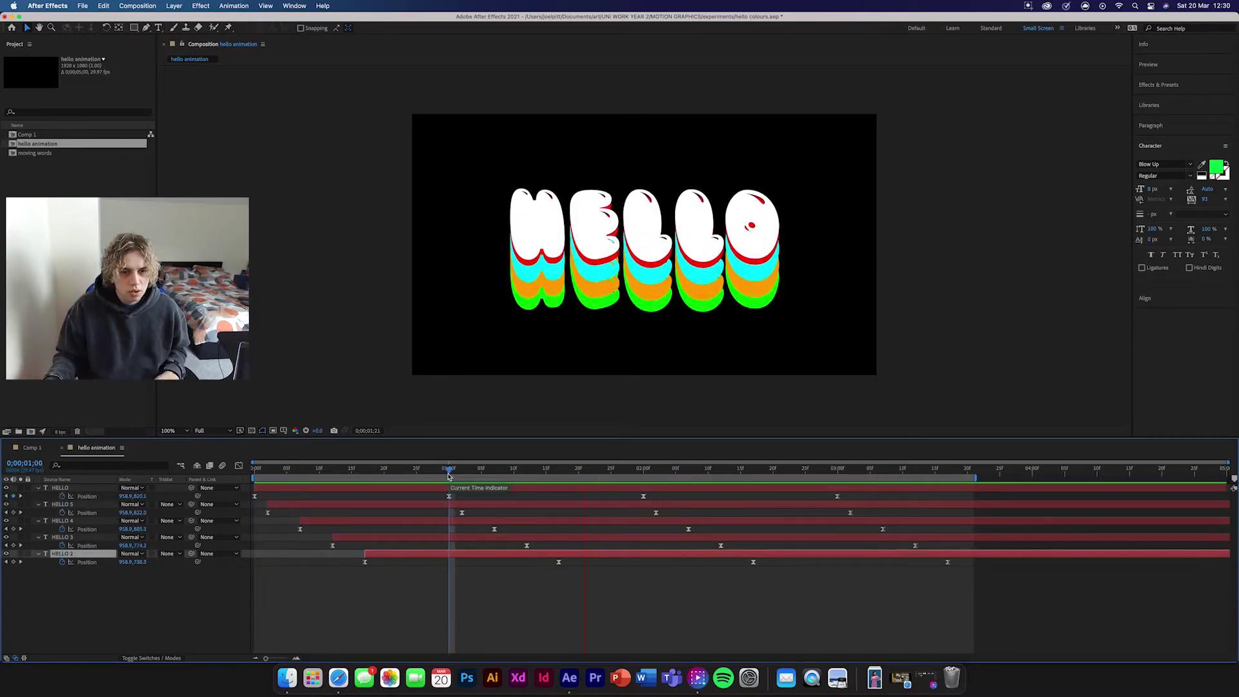
key(v)
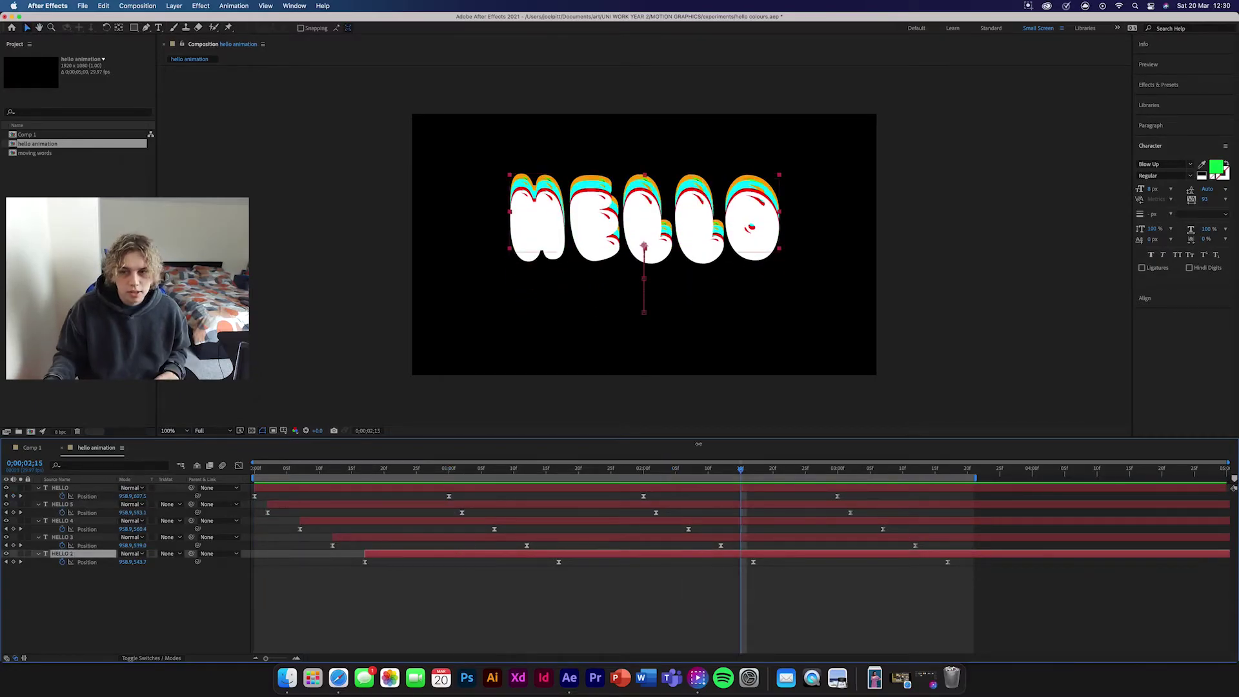
click(1215, 169)
click(923, 260)
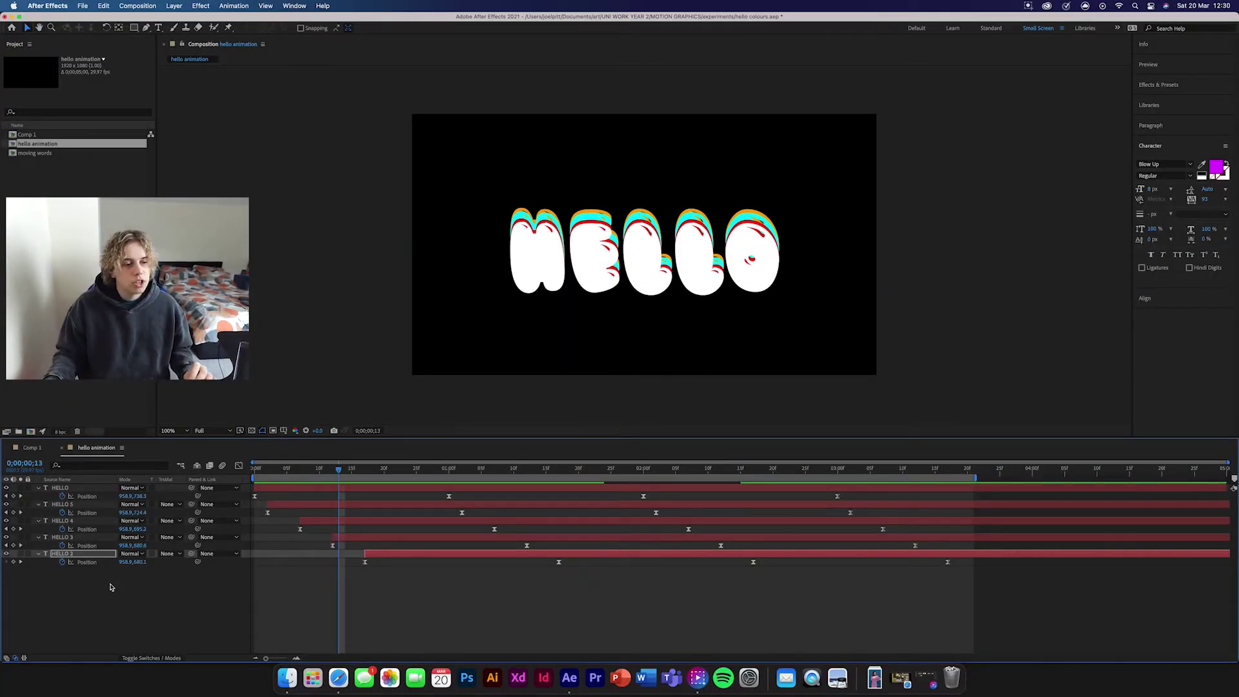
- Pre-compose all five HELLO text layers into a new composition named hello
drag(110, 583, 75, 467)
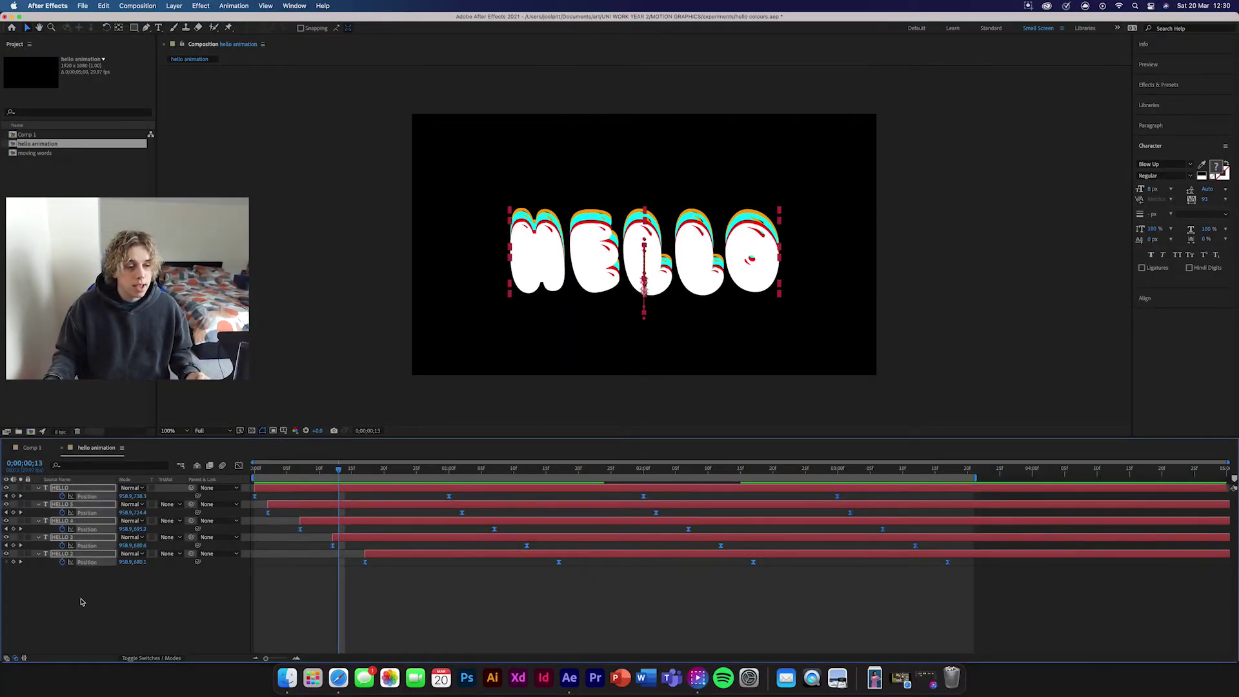
right_click(94, 487)
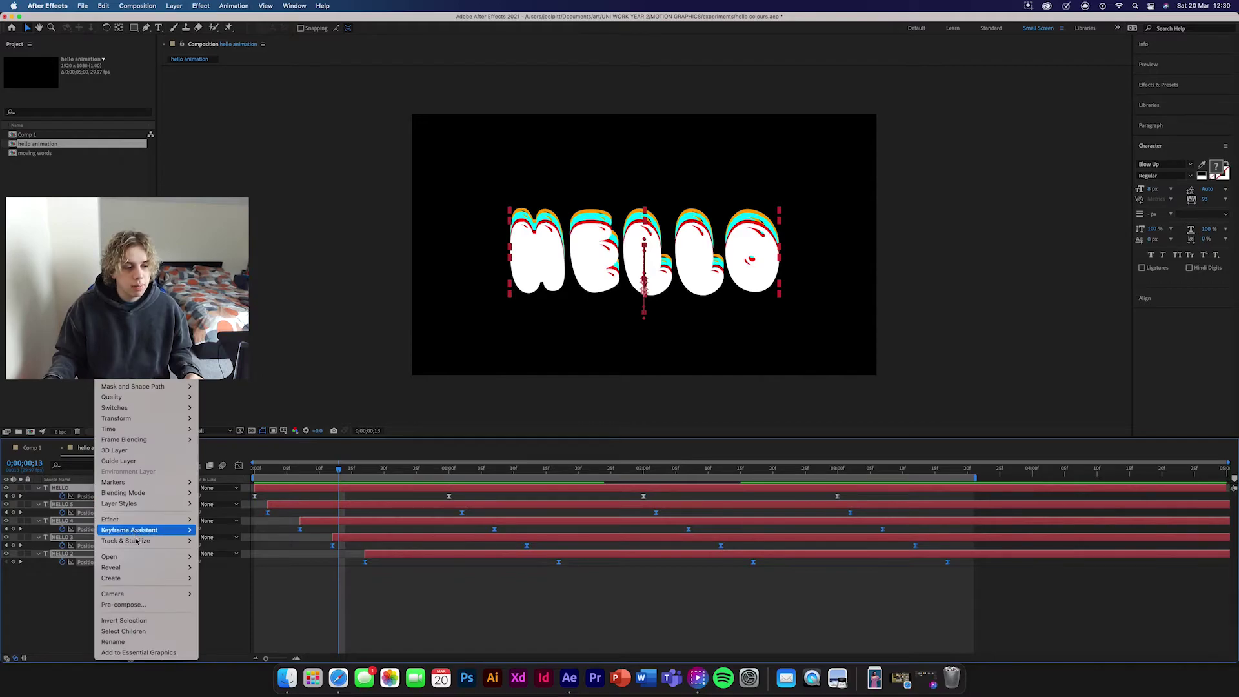
click(155, 607)
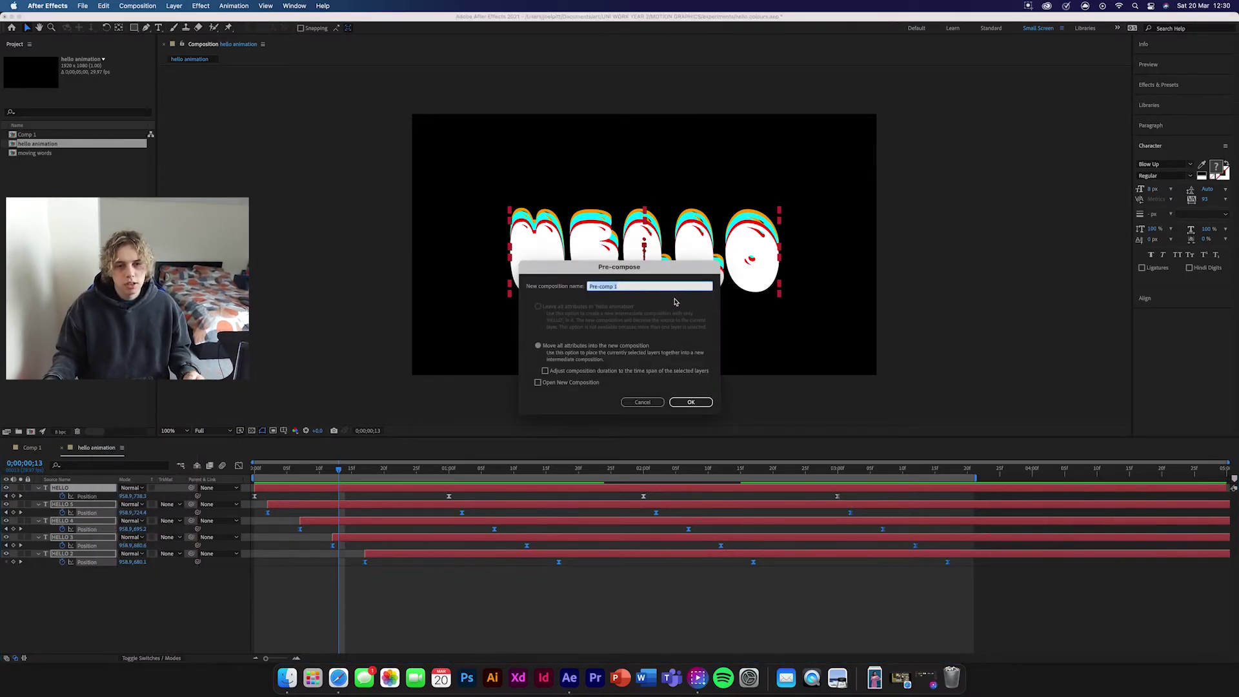
text(hello)
key(Return)
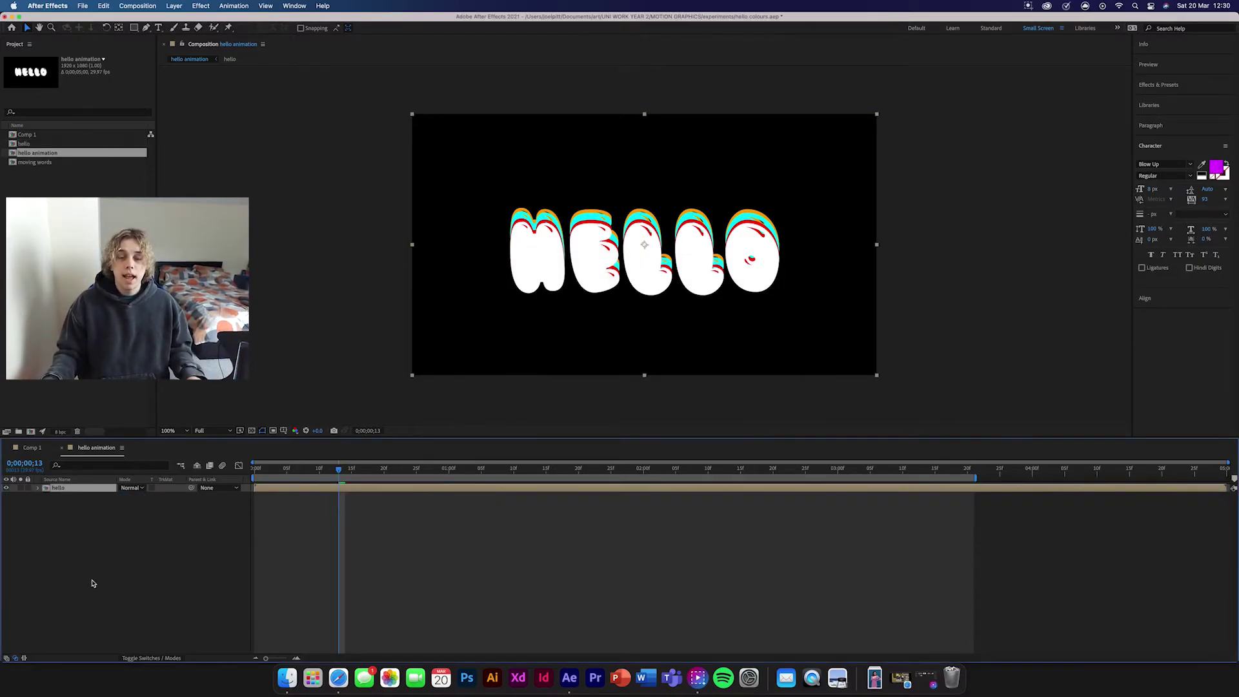
- Return to the first frame and duplicate the hello pre-comp layer four times to make five copies
drag(337, 470, 244, 478)
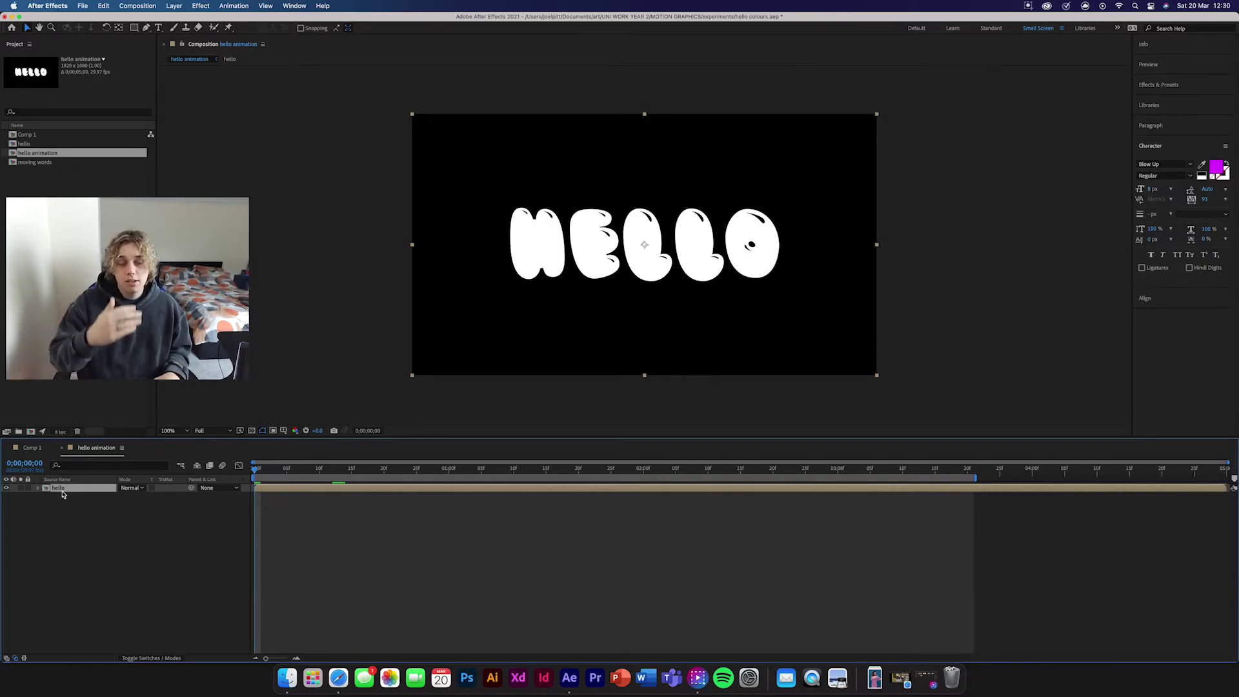
key(super+d)
key(super+d)
key(super+d)
key(super+d)
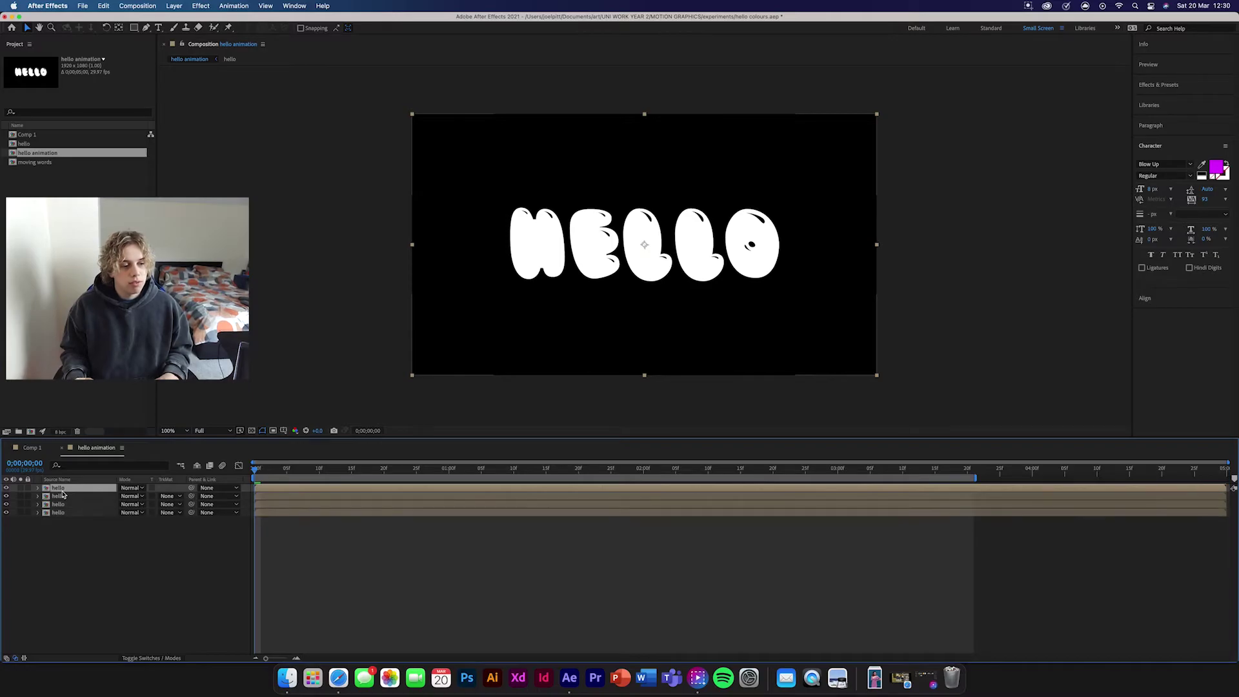
- Draw a full-height rectangular mask around the letter H on the lowest hello layer
mouse_move(92, 544)
mouse_down()
mouse_move(88, 485)
mouse_move(89, 521)
mouse_up()
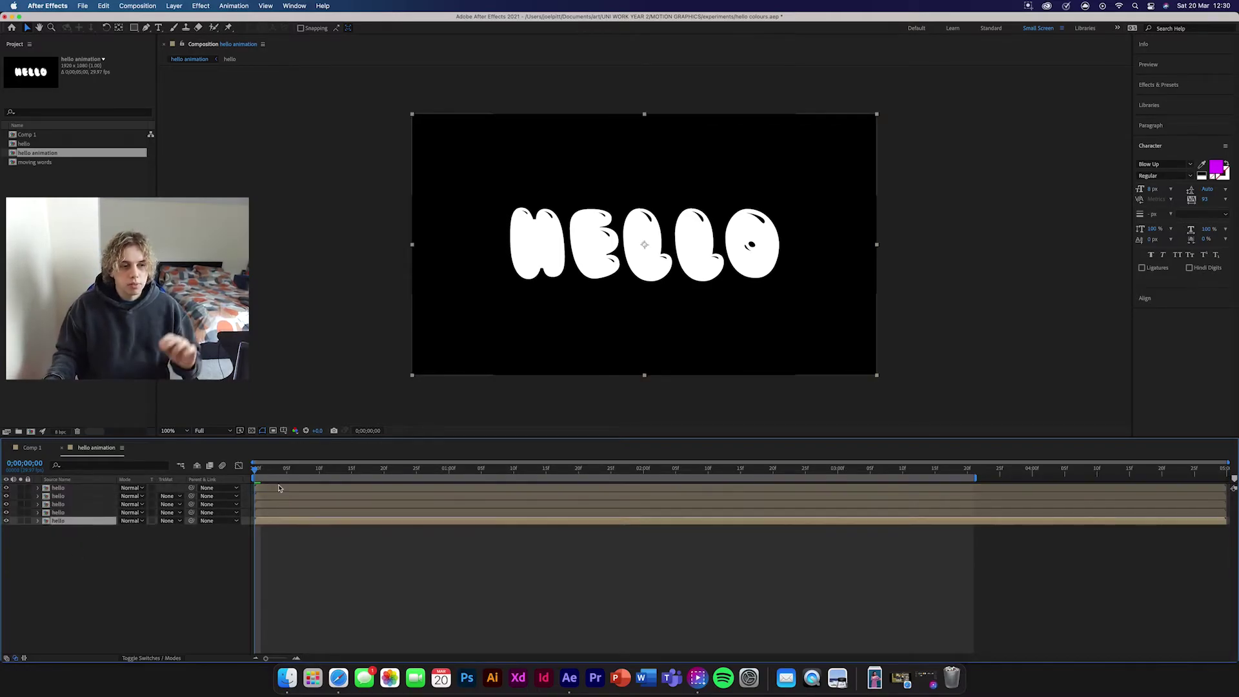
click(135, 28)
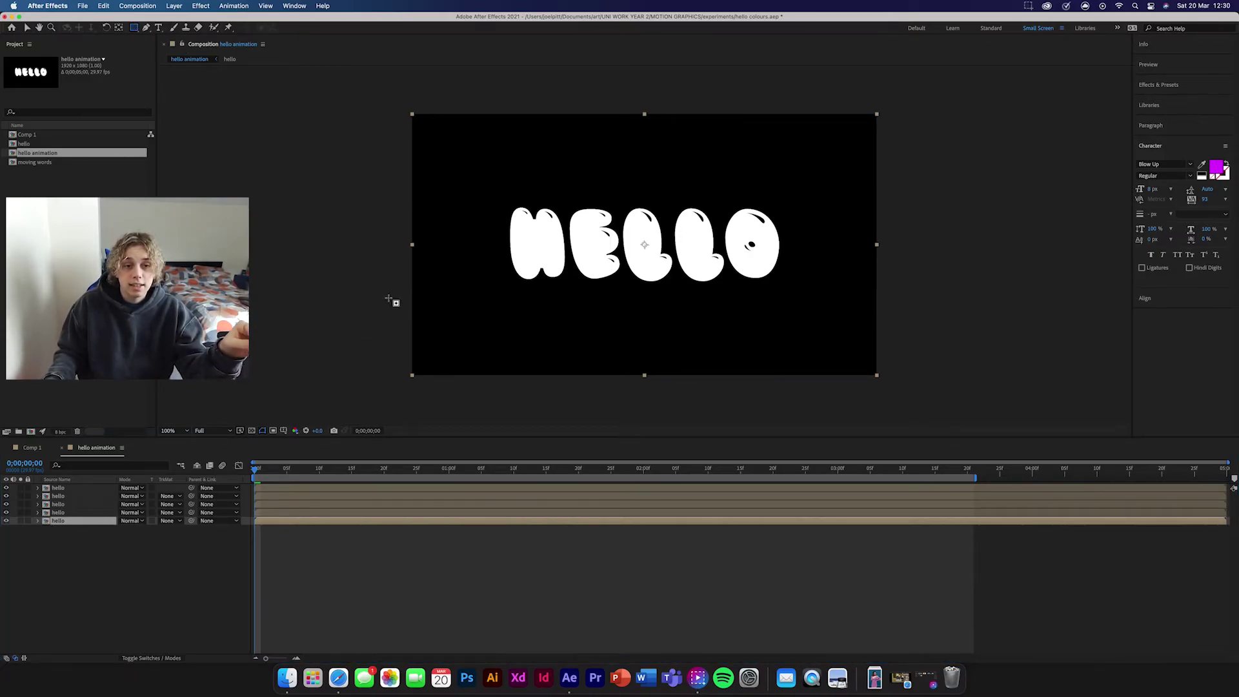
mouse_move(497, 107)
mouse_down()
mouse_move(502, 328)
mouse_move(517, 384)
mouse_move(568, 385)
mouse_up()
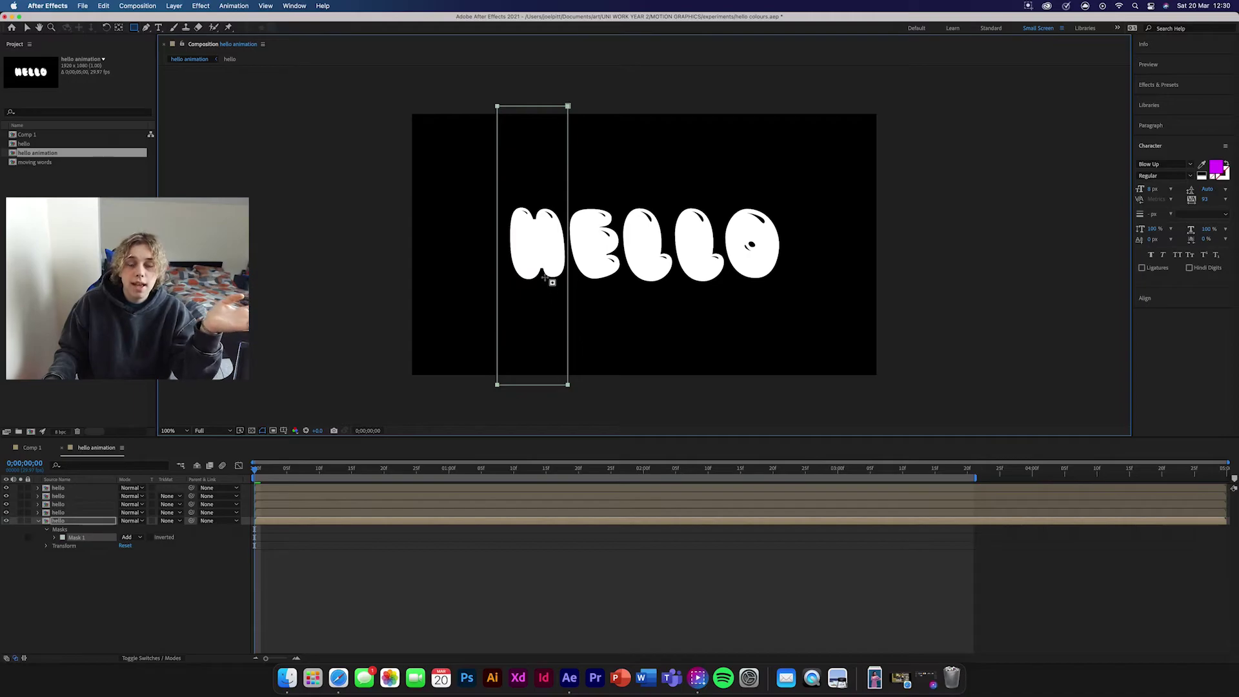
- Mask the second-lowest hello layer with a full-height rectangle around the E, nudging its left edge slightly outward
click(81, 513)
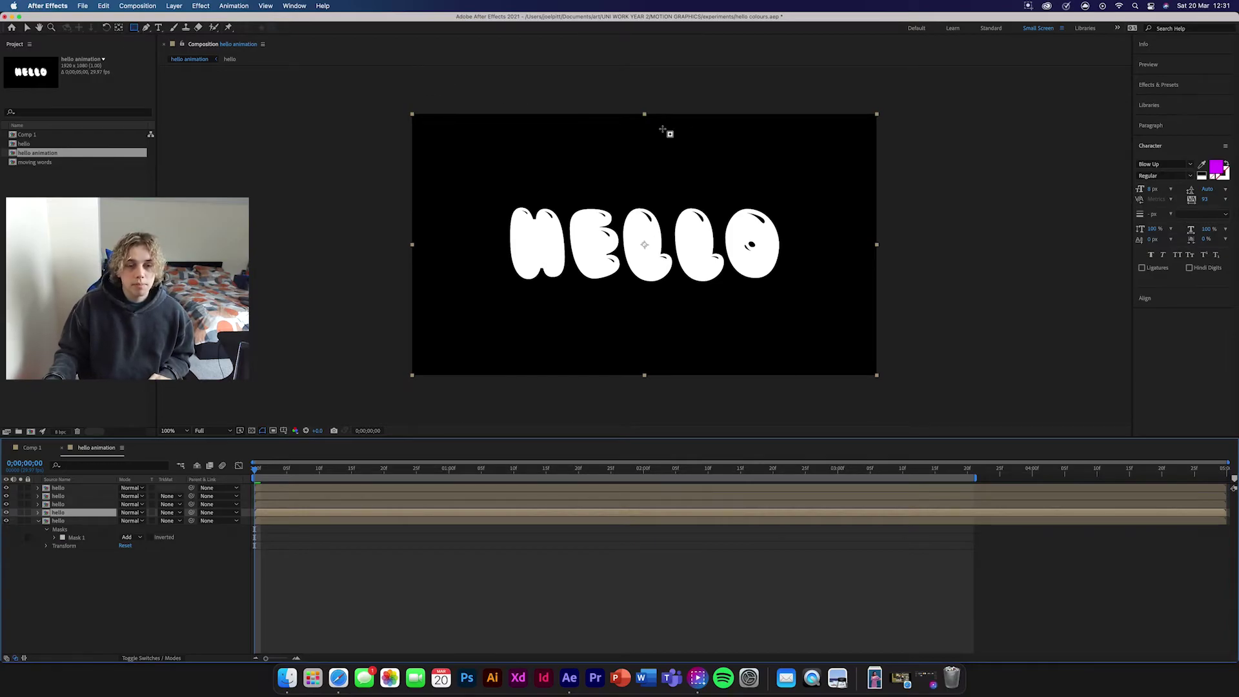
drag(571, 101, 622, 395)
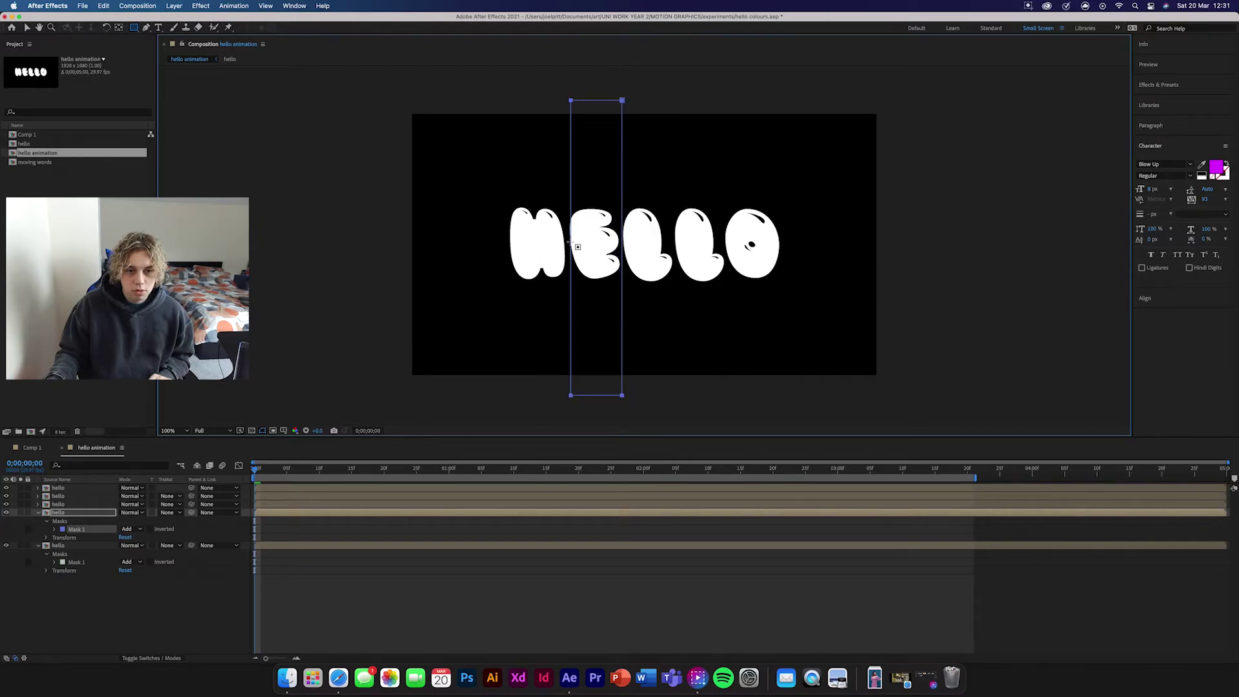
key(v)
drag(570, 246, 567, 247)
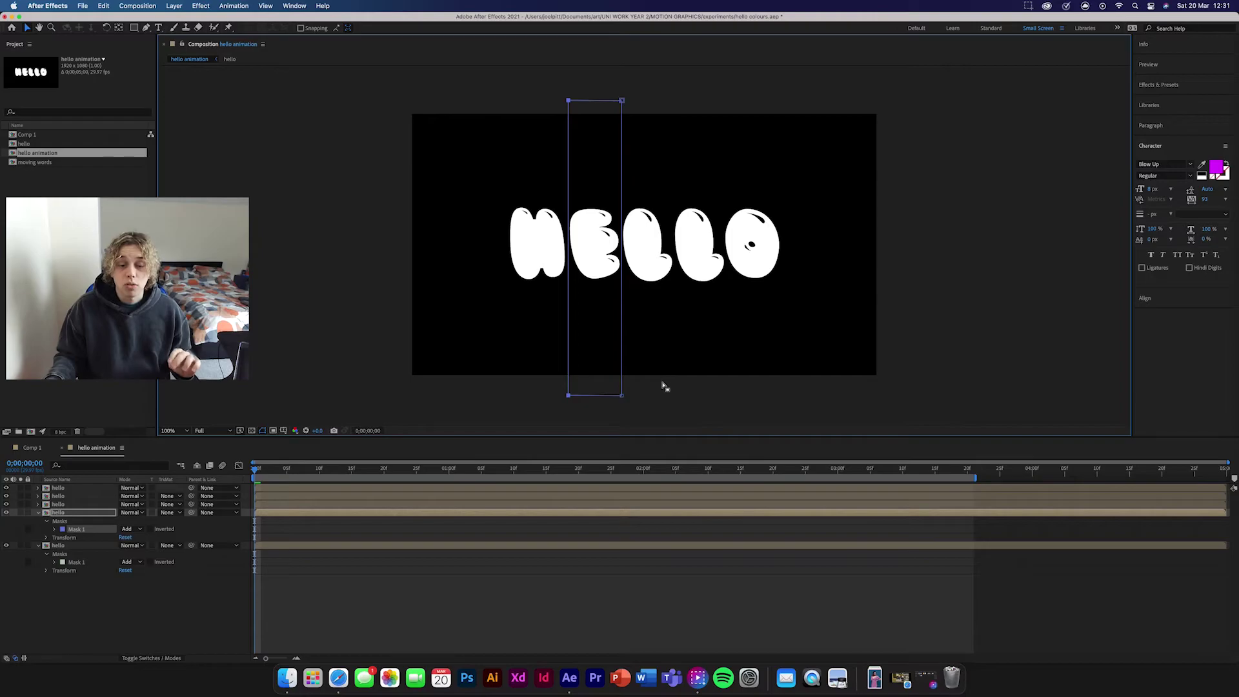
- Rename the layer masked to the letter E as e
click(70, 504)
click(70, 514)
key(Return)
text(e)
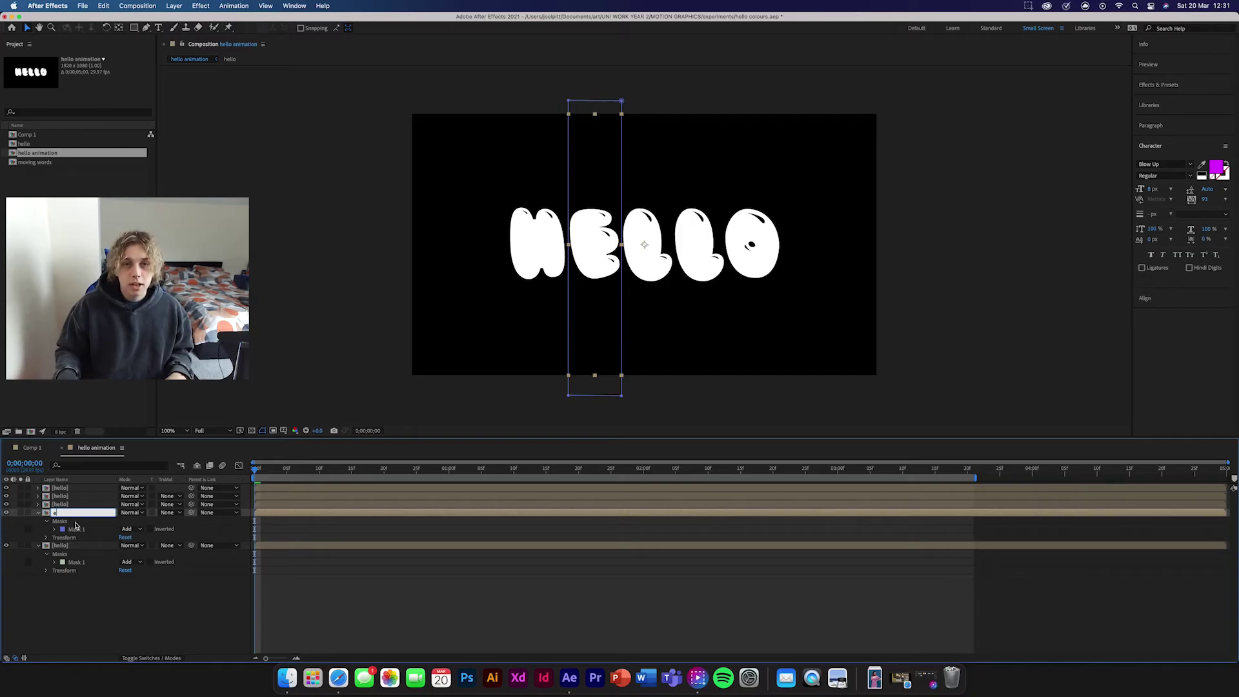
click(108, 591)
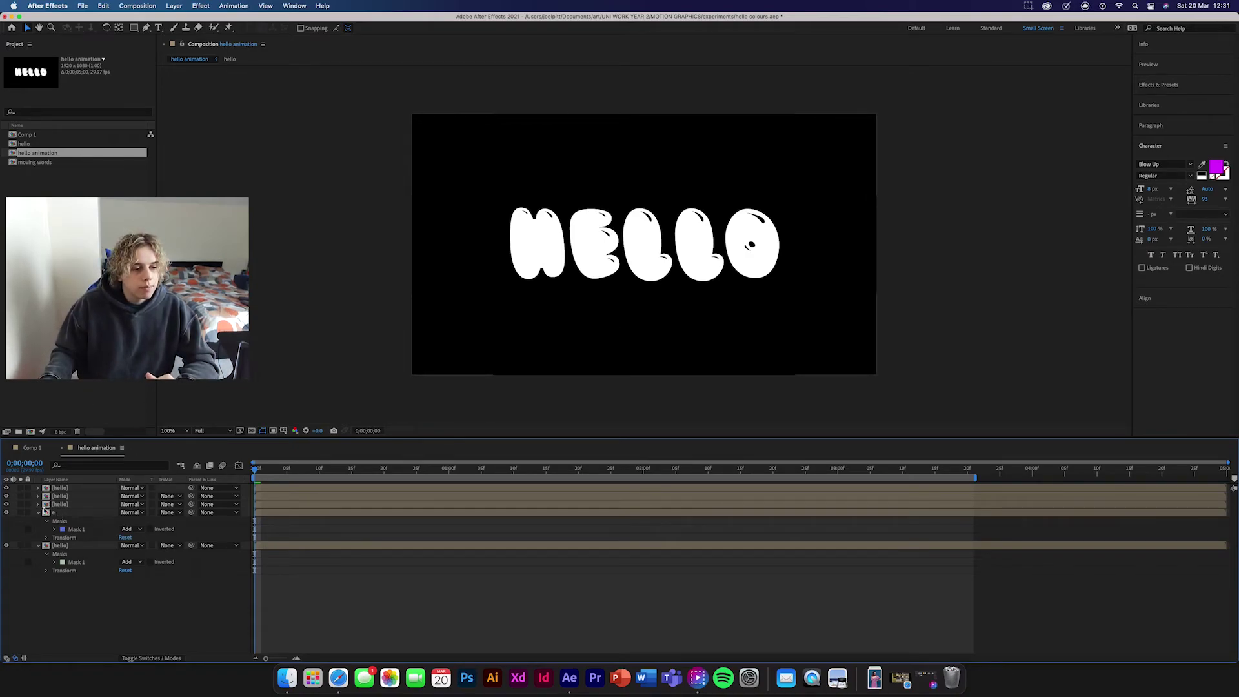
- Mask the hello layer above e with a full-height rectangle around the first L, nudging its left edge slightly outward
click(55, 506)
click(134, 29)
drag(626, 116, 673, 391)
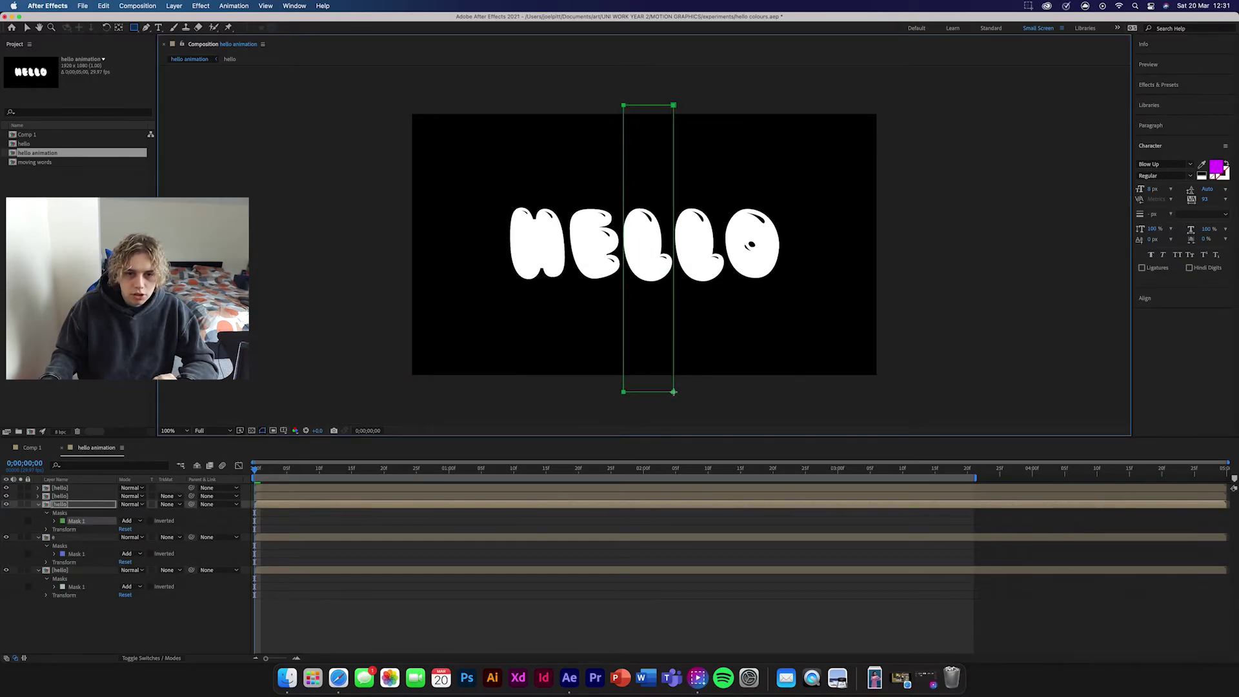
click(26, 28)
drag(624, 244, 622, 246)
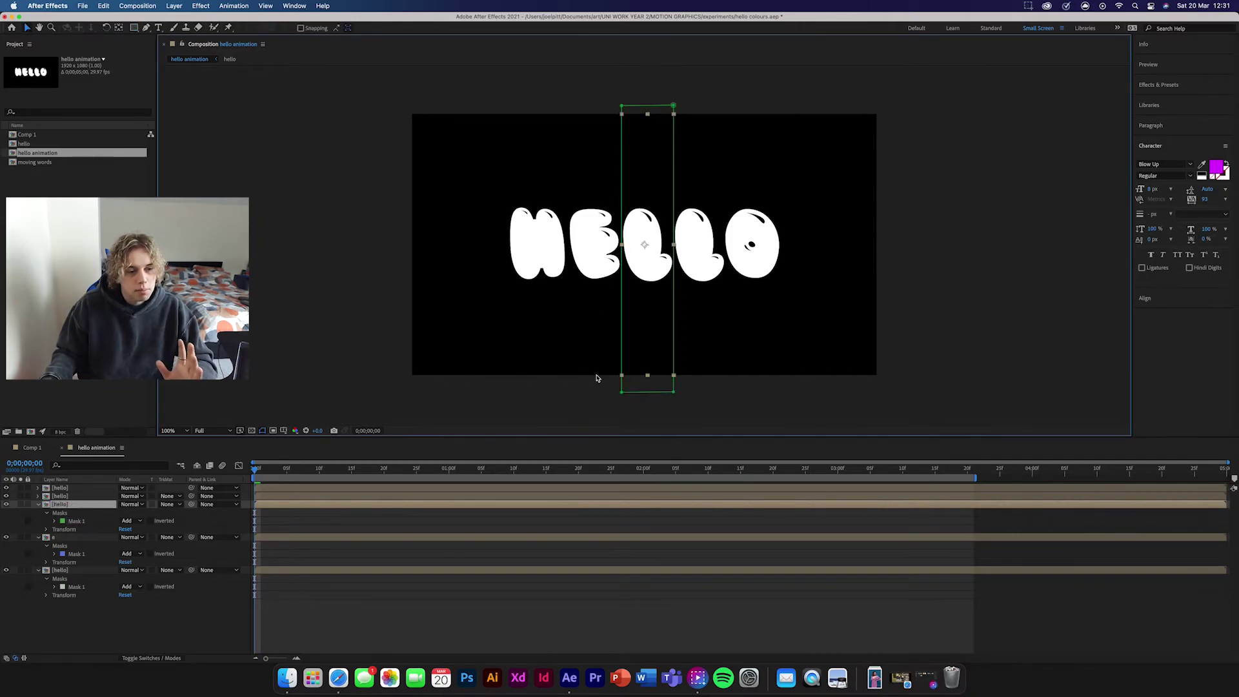
- Rename the layer masked to the first L as l and the unmasked layer directly above it as l 2
double_click(67, 504)
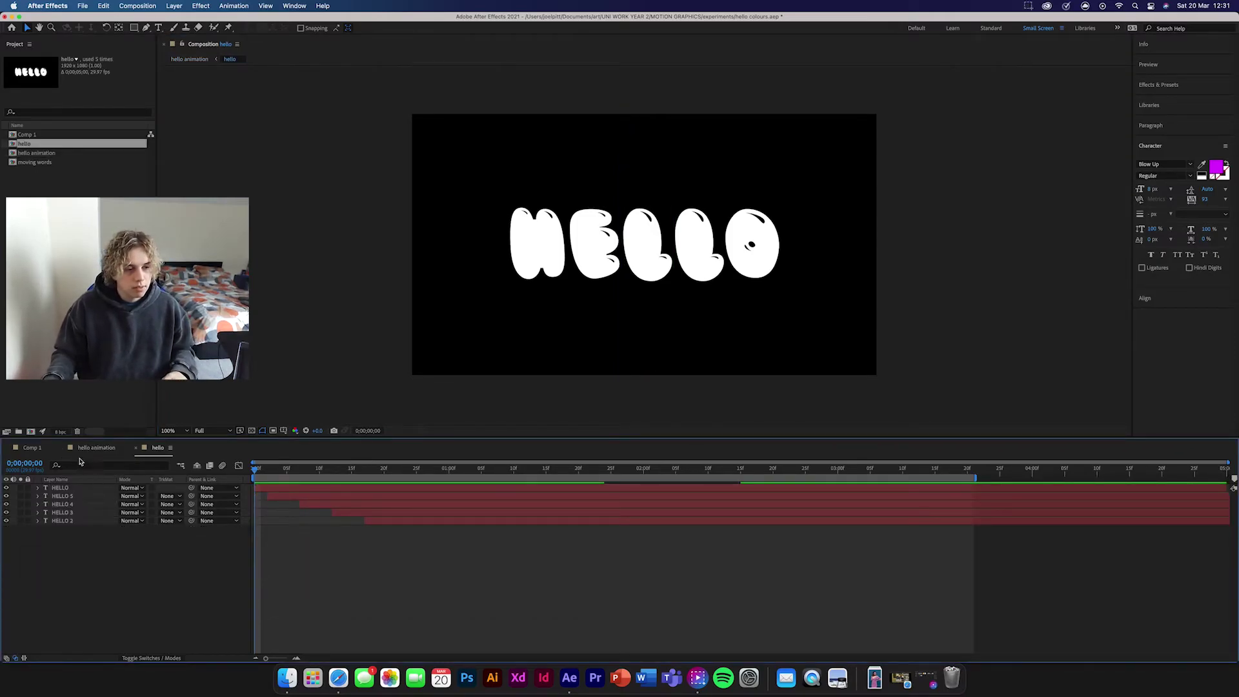
click(136, 448)
click(65, 620)
click(64, 504)
key(Return)
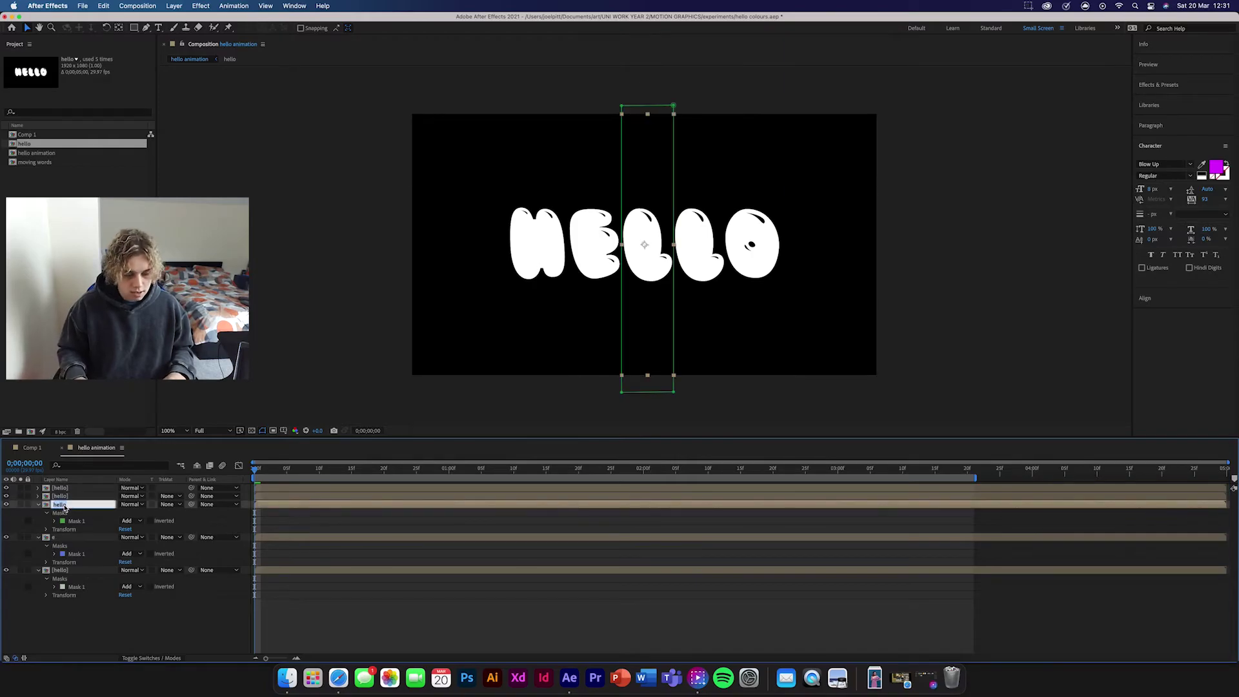
text(l)
key(Return)
click(59, 495)
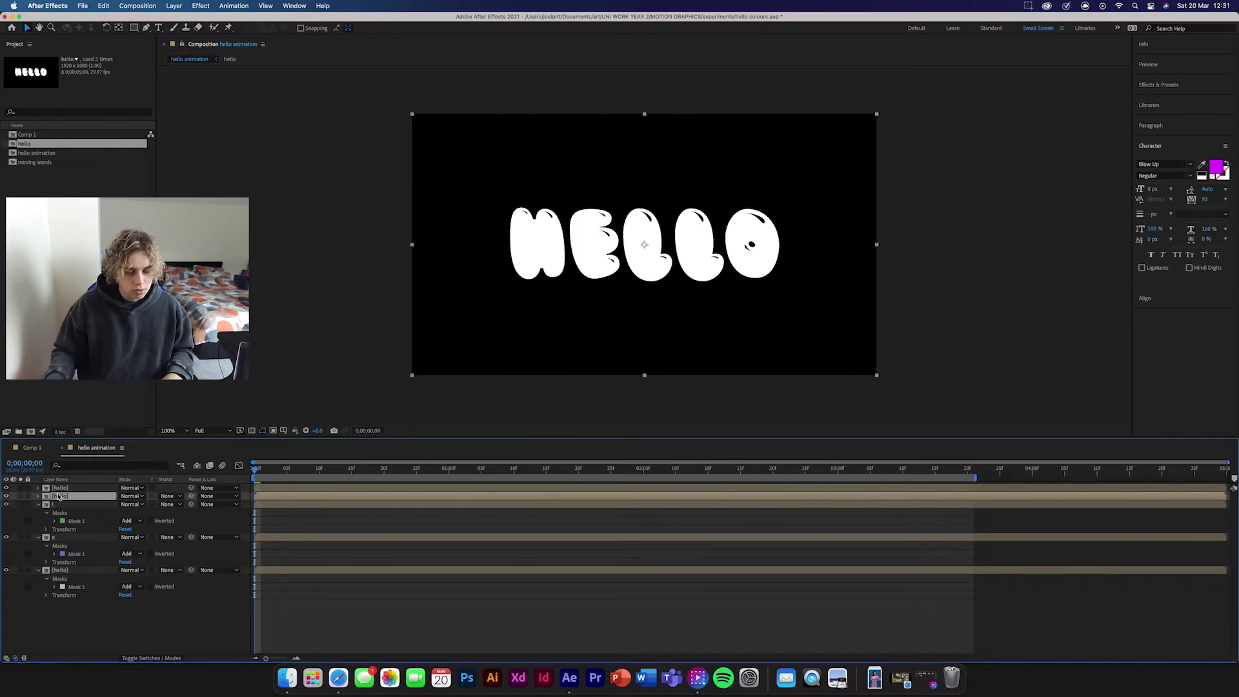
text(l 2)
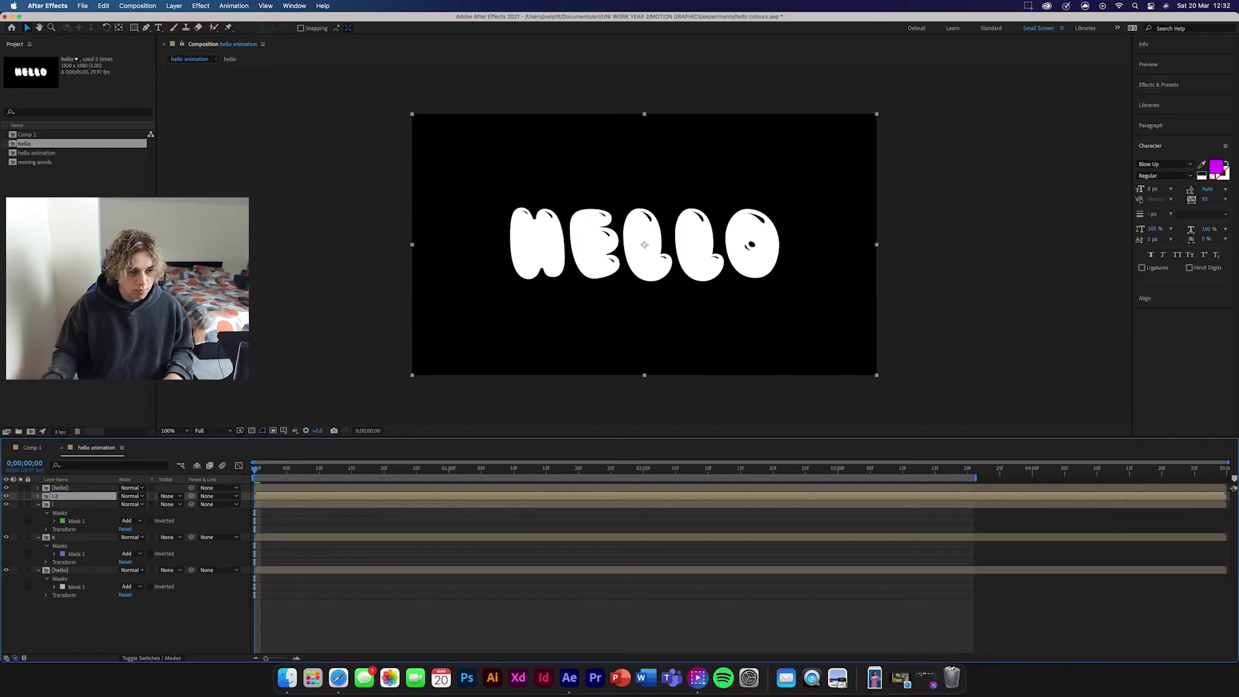
- Mask the l 2 layer with a full-height rectangle around the second L, shifting both side edges slightly left into the gaps between letters
click(135, 28)
drag(675, 112, 726, 384)
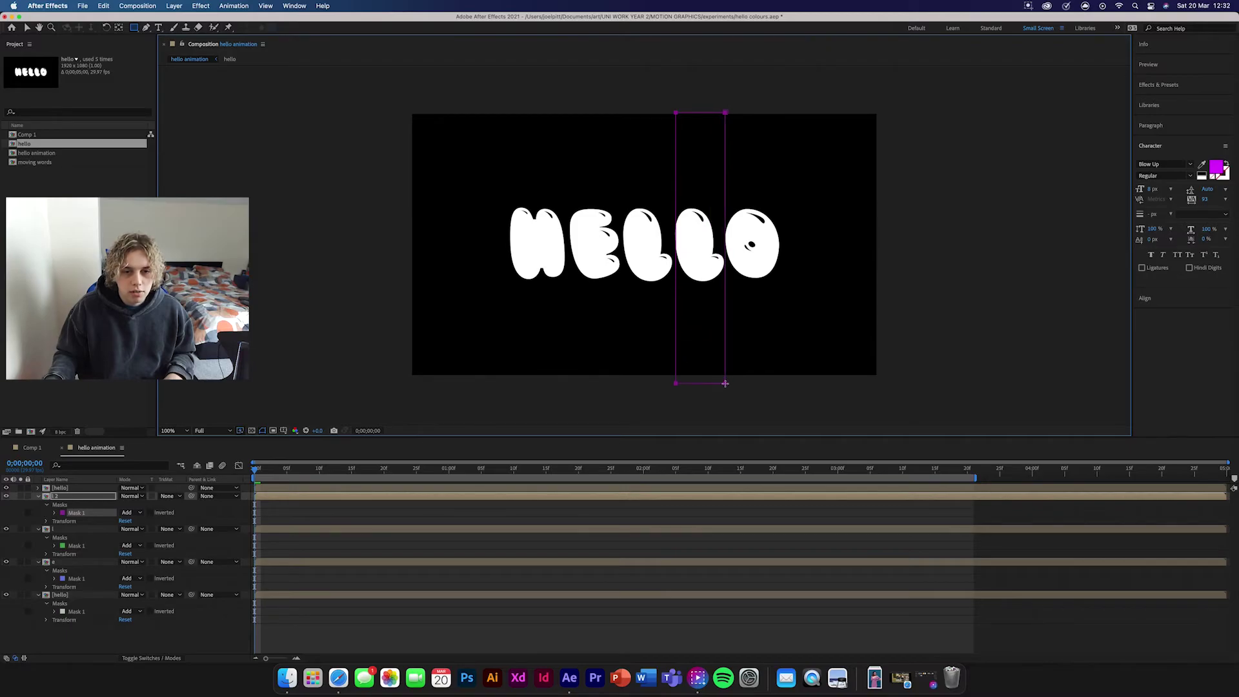
click(27, 29)
key(period)
key(period)
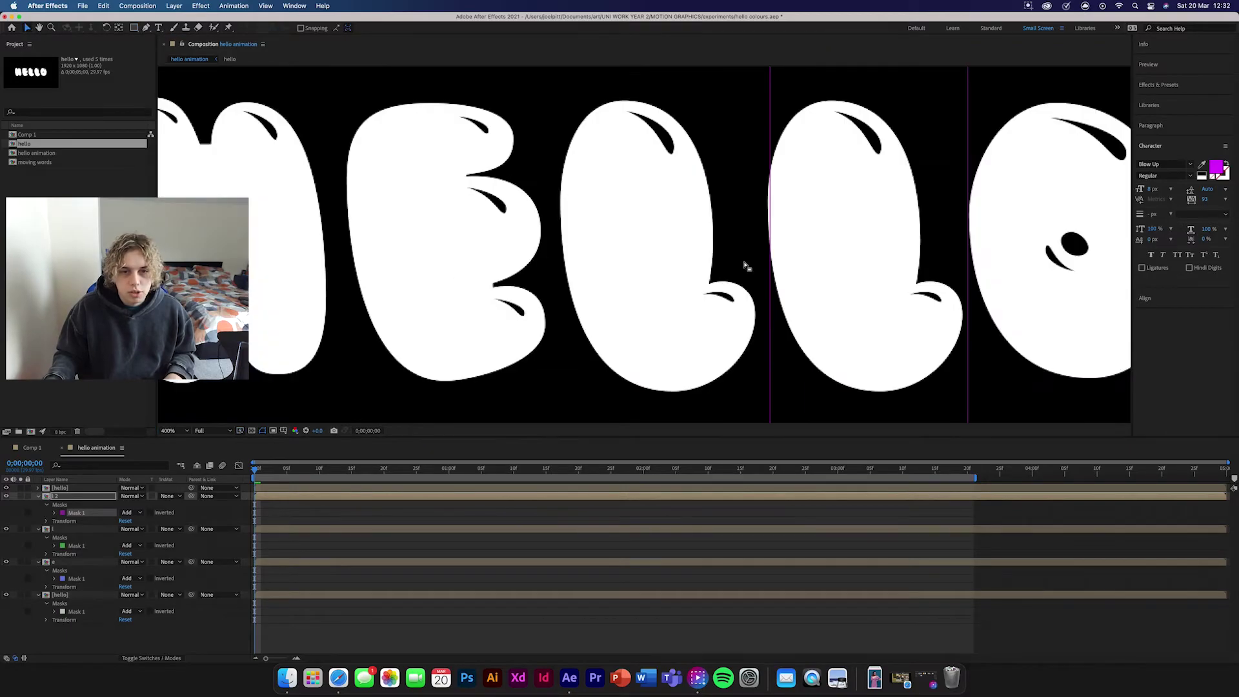
drag(770, 251, 768, 248)
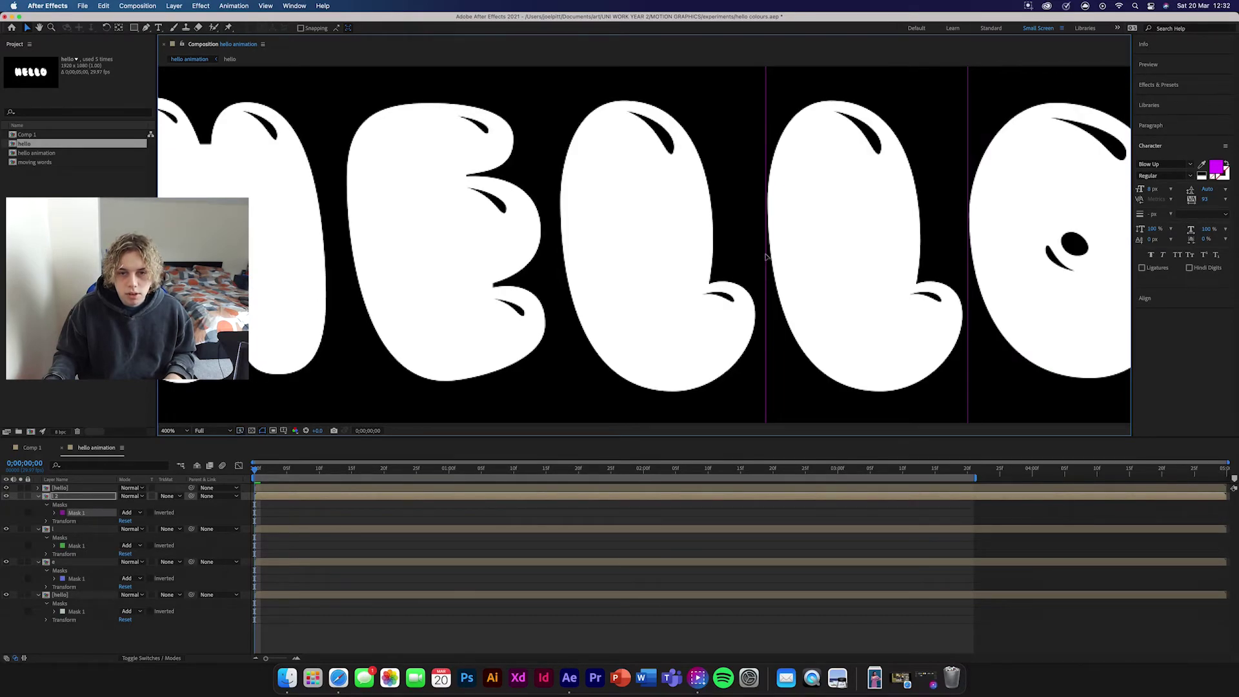
drag(966, 226, 964, 227)
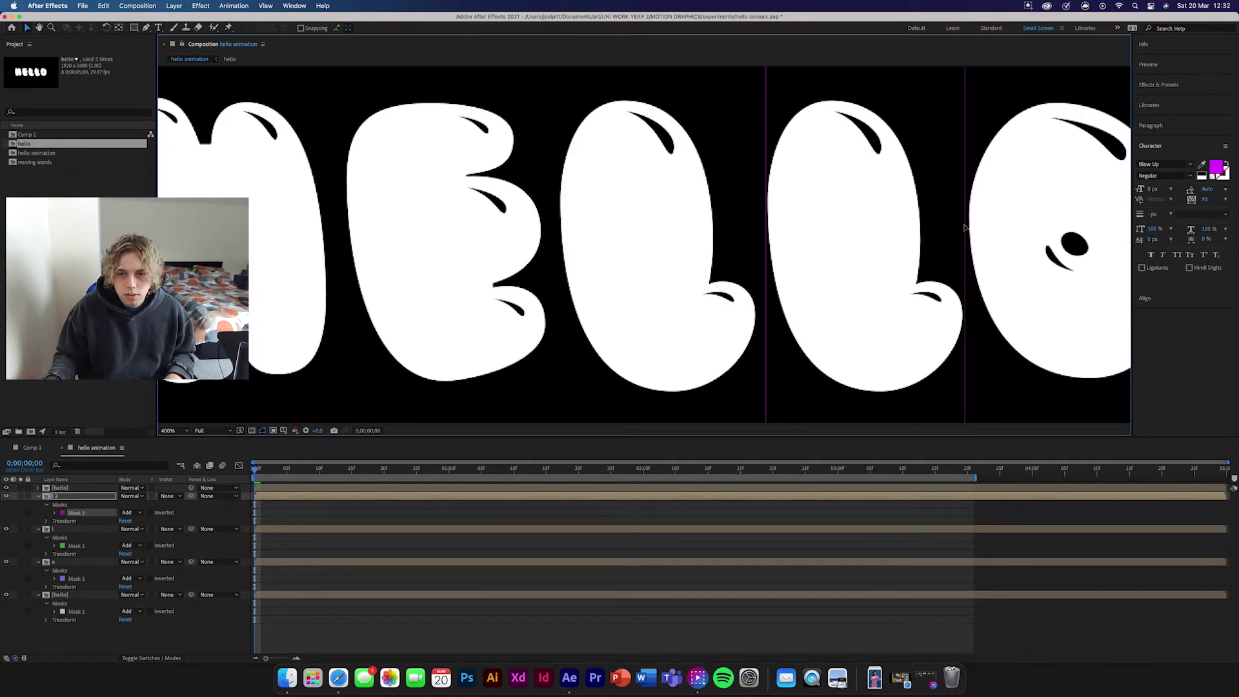
- Rename the unmasked hello layer at the top of the stack as o
click(76, 488)
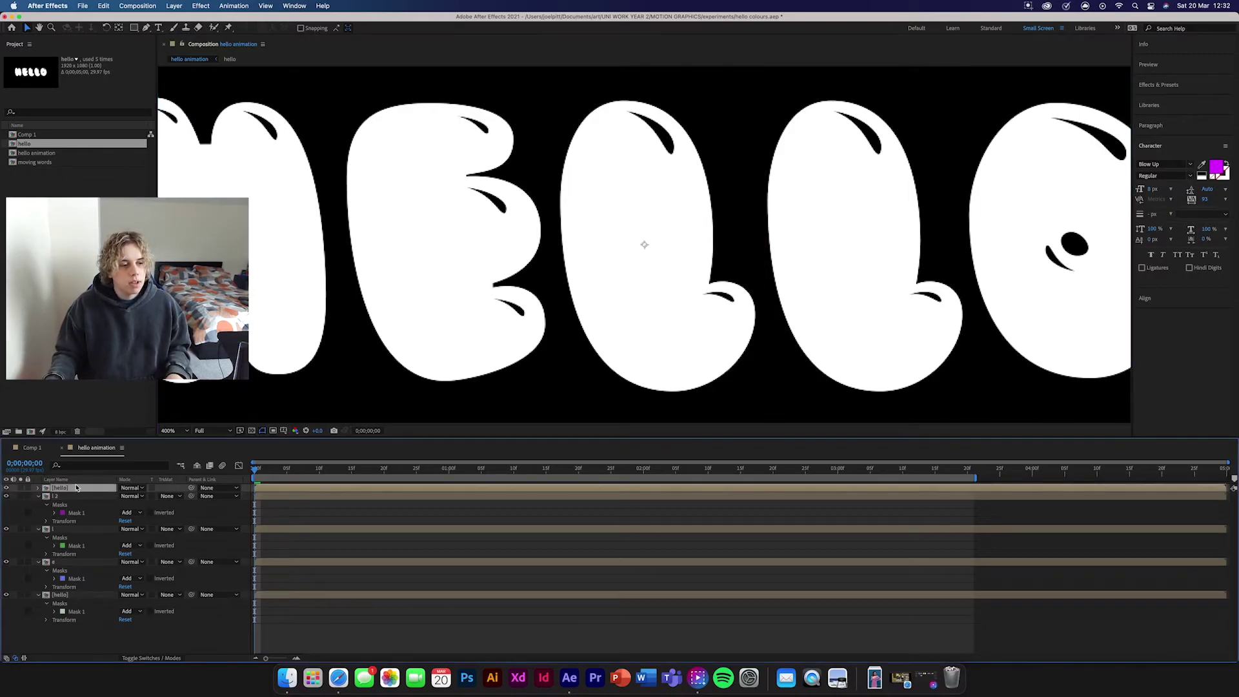
key(Return)
text(o)
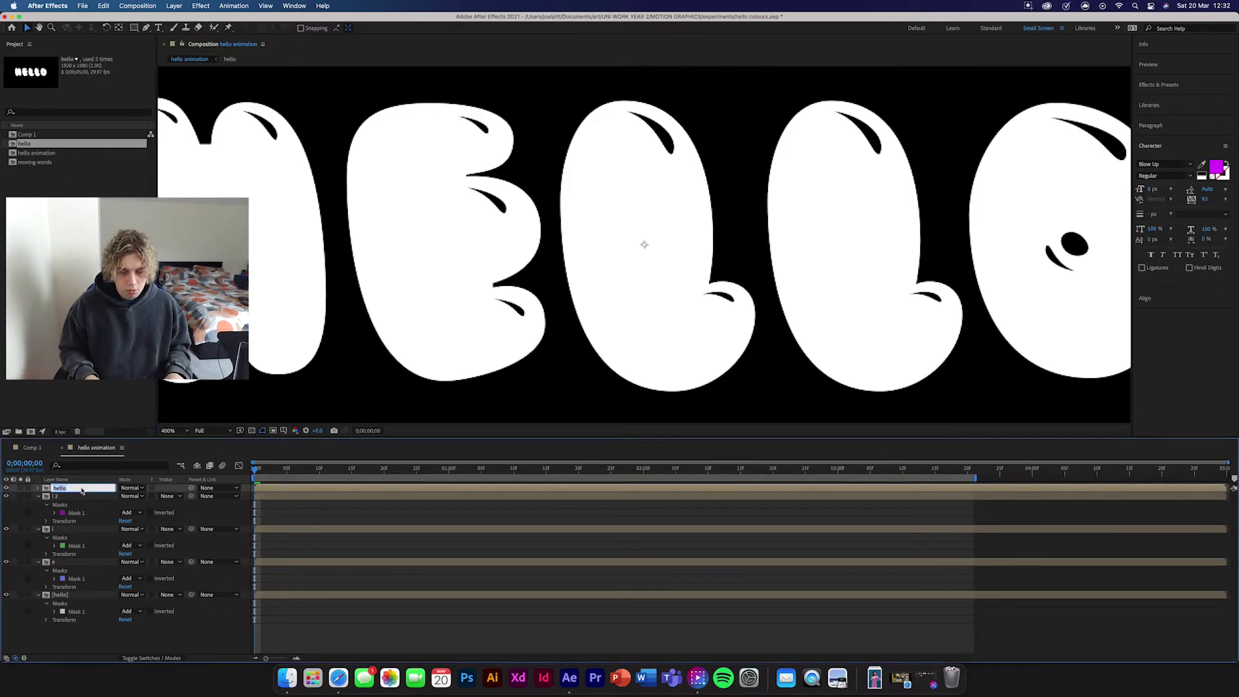
key(Return)
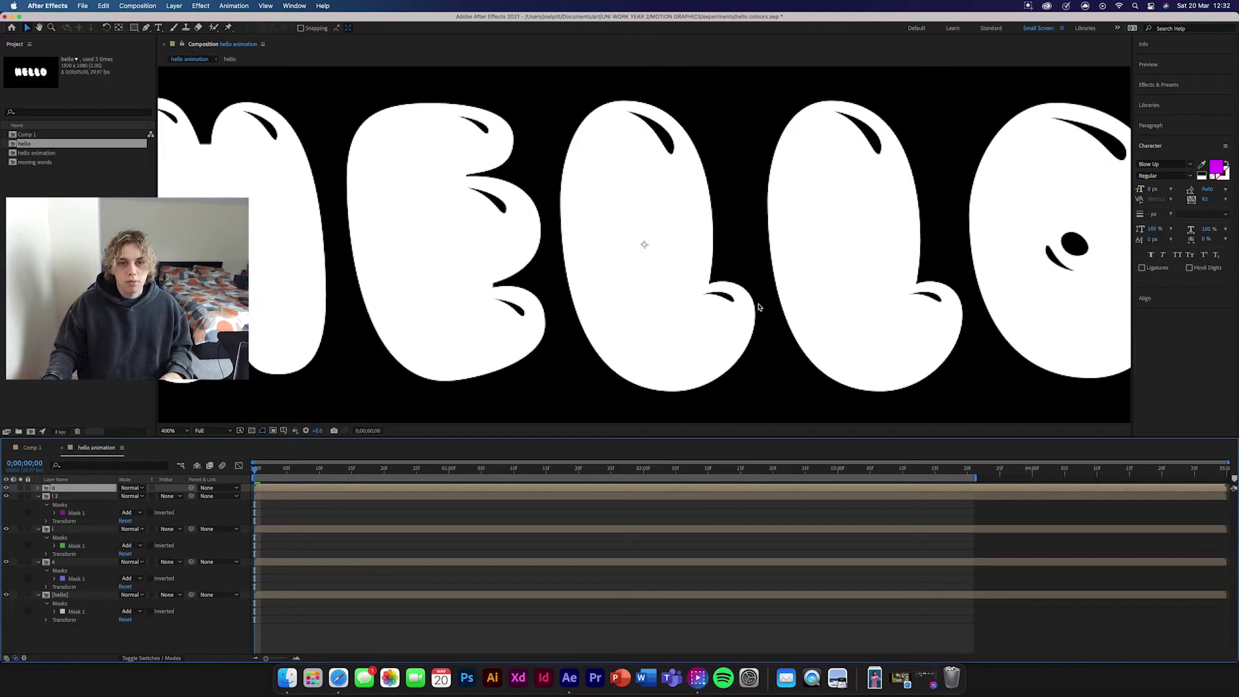
- Mask the o layer with a full-height rectangle around the letter O, nudging its left edge slightly right
key(comma)
click(134, 27)
key(comma)
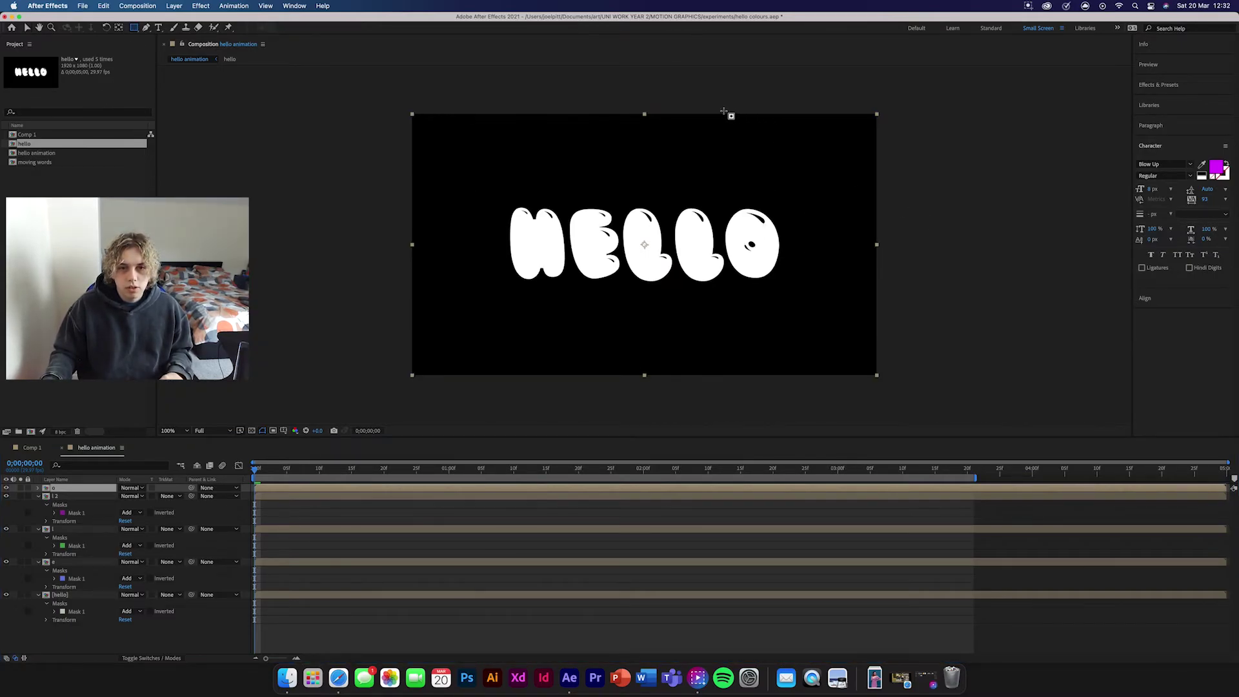
mouse_move(725, 107)
mouse_down()
mouse_move(786, 326)
mouse_move(782, 383)
mouse_up()
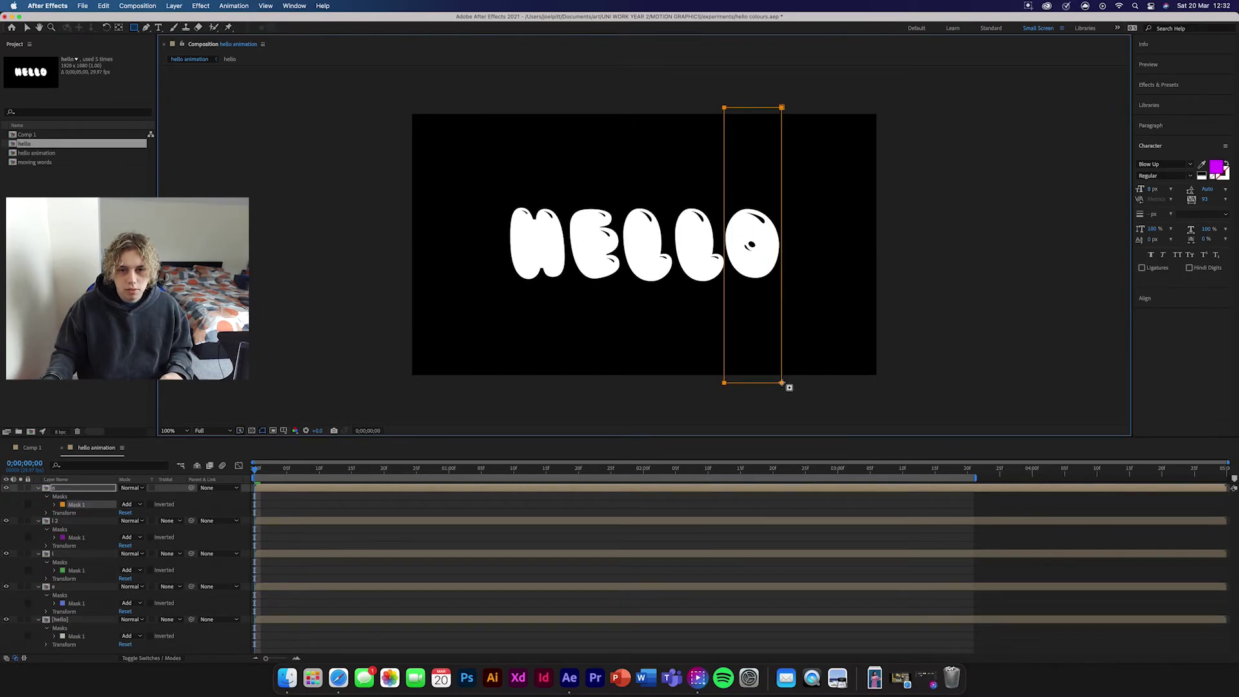
click(678, 360)
drag(724, 246, 727, 246)
click(84, 488)
- Collapse the mask groups of all five letter layers
click(60, 619)
click(46, 596)
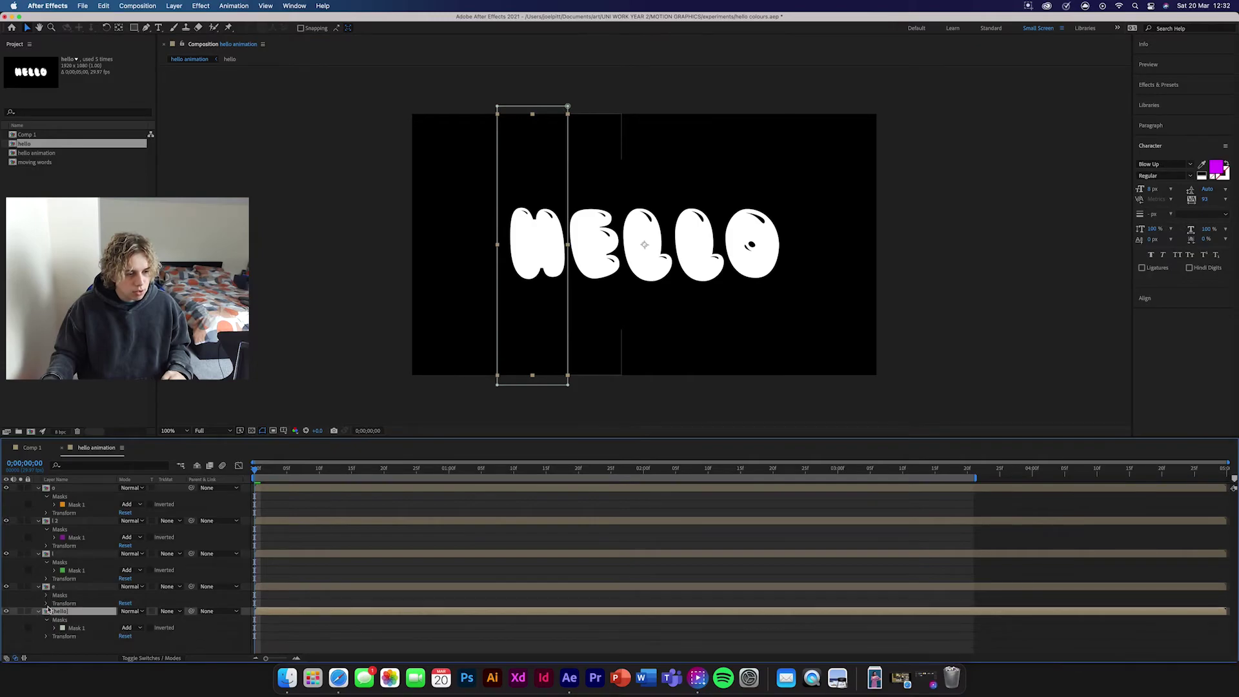
click(46, 619)
click(46, 562)
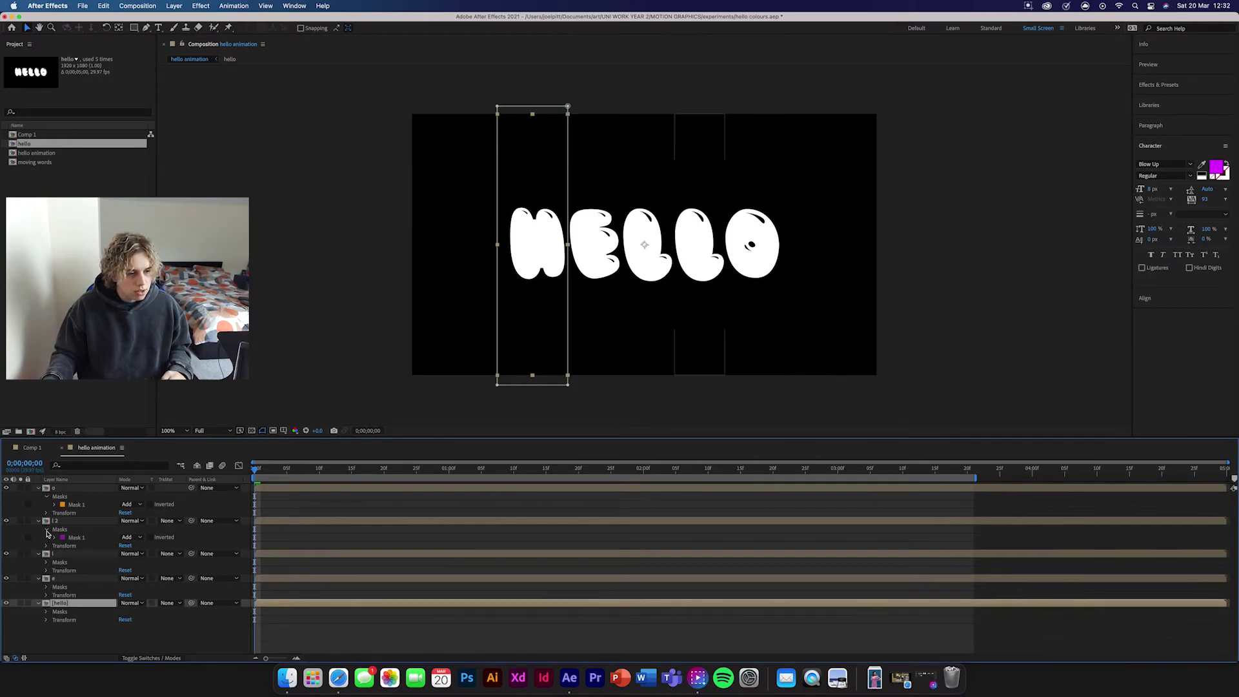
click(47, 529)
click(46, 497)
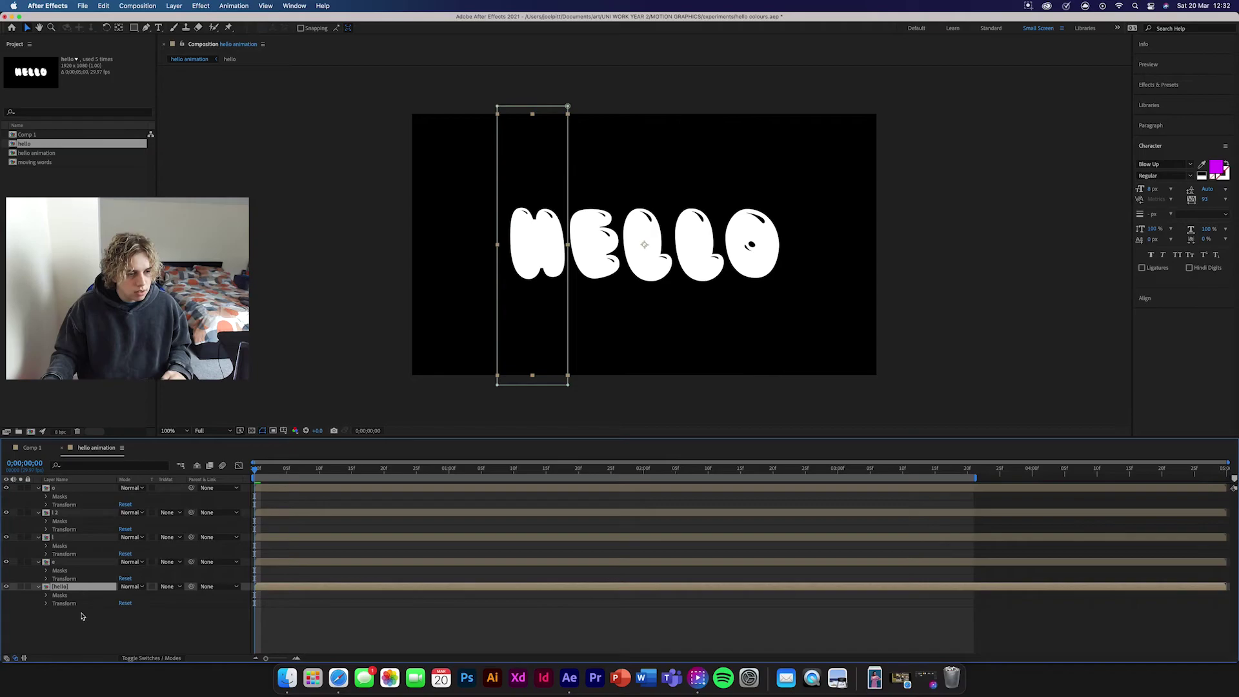
- Enable time remapping on all five letter layers and collapse their properties in the timeline
drag(81, 616, 51, 483)
right_click(76, 492)
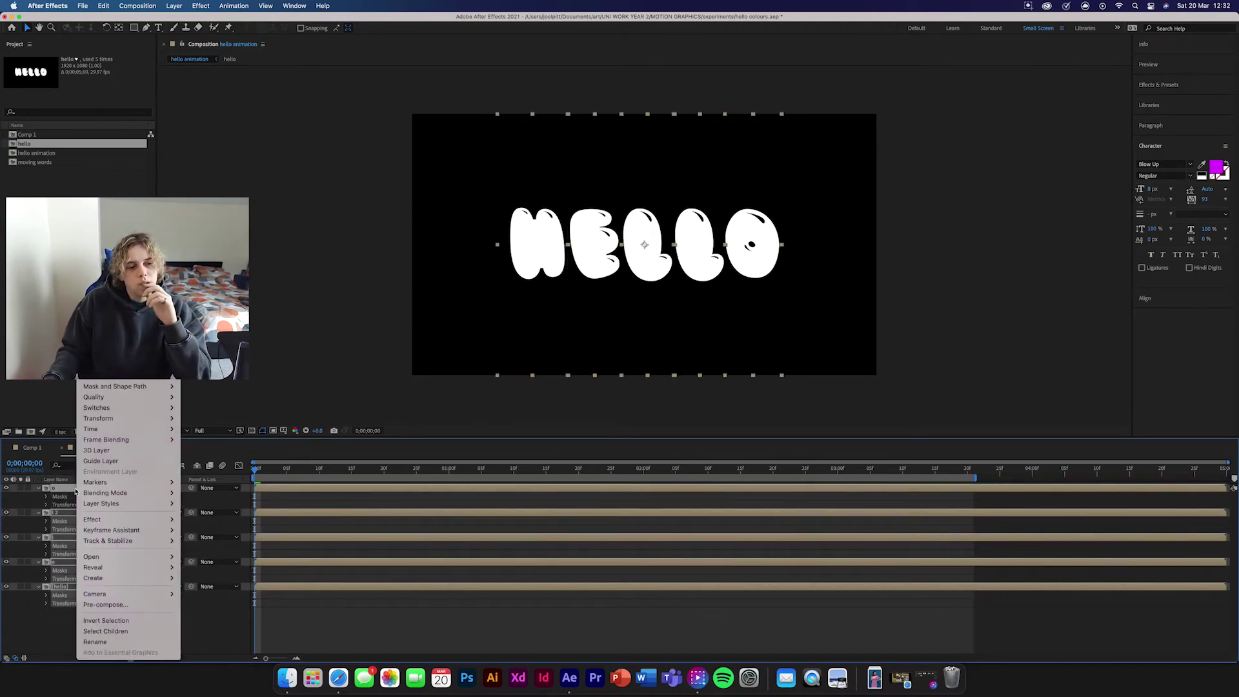
mouse_move(155, 429)
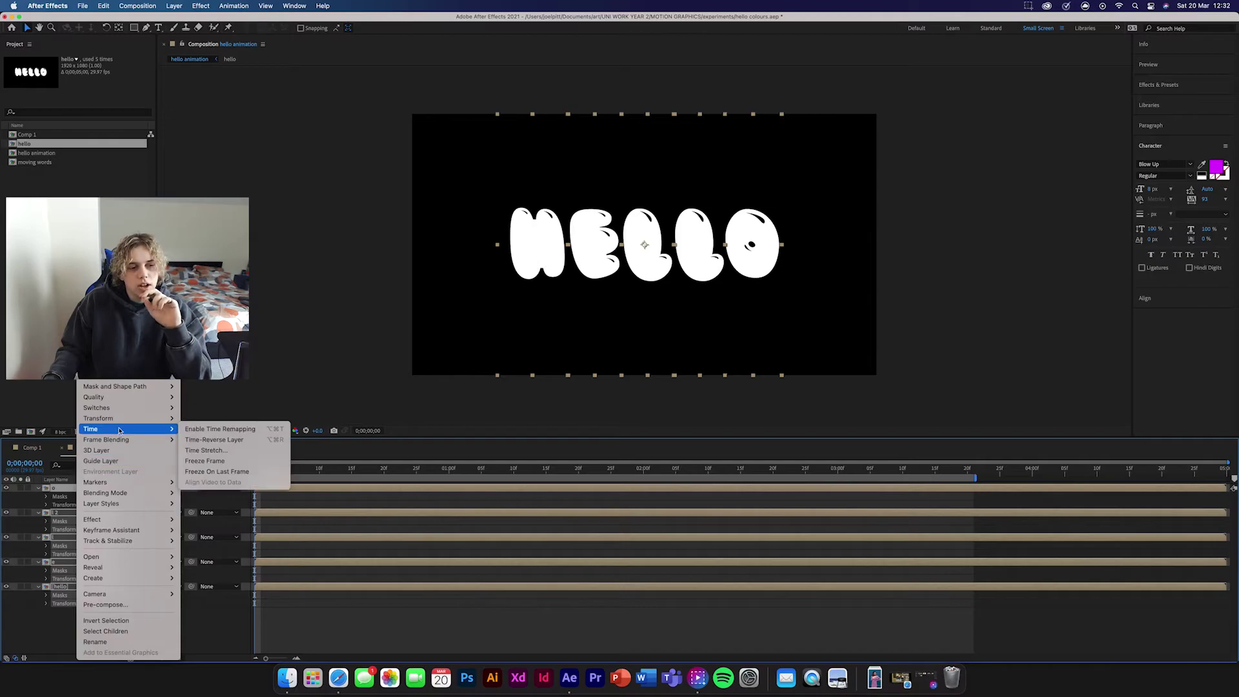
click(239, 430)
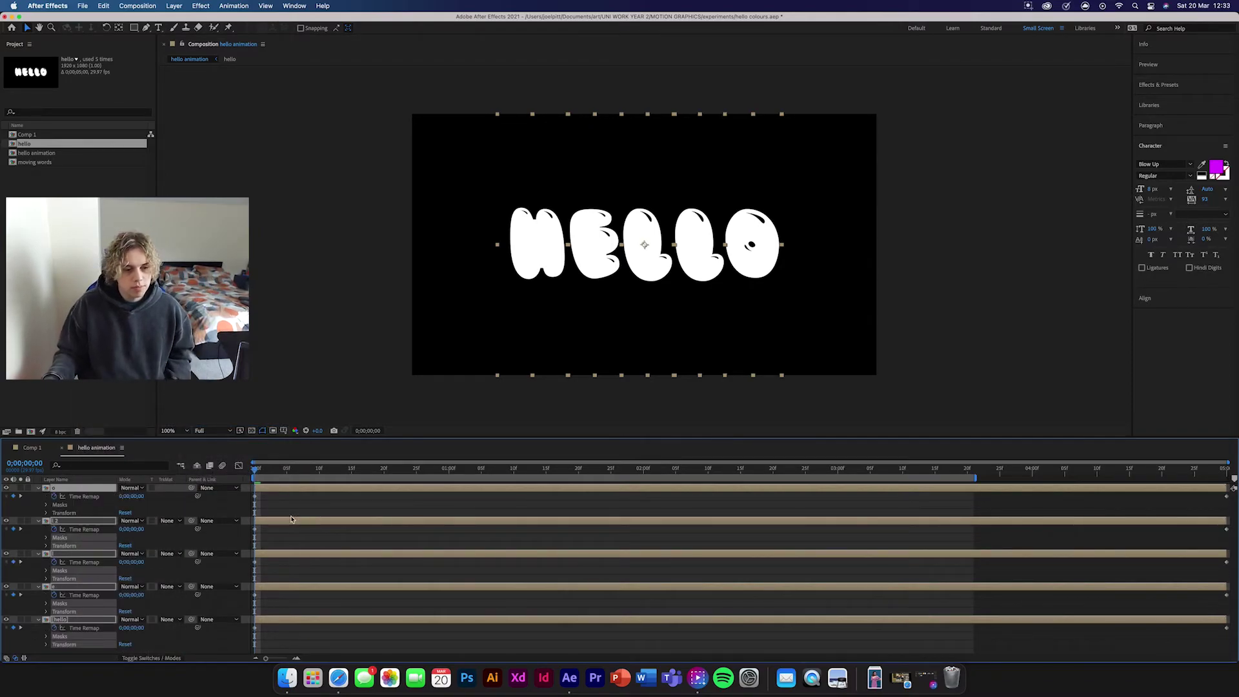
key(u)
click(89, 577)
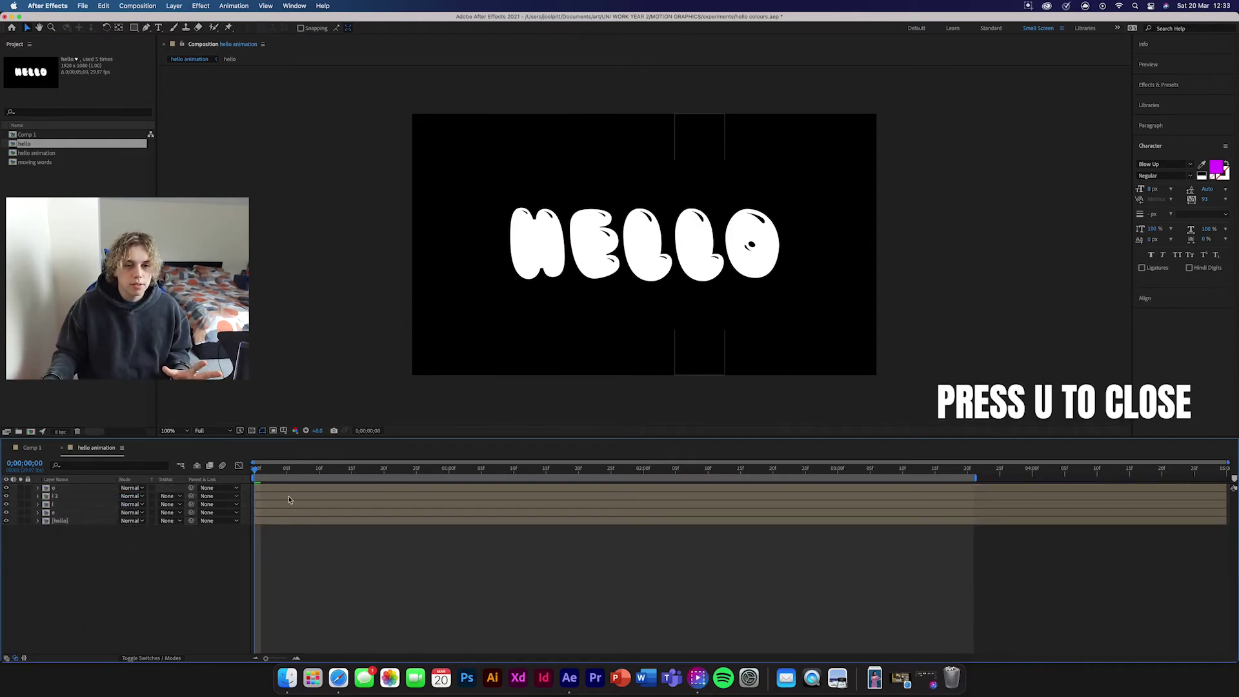
drag(60, 564, 70, 462)
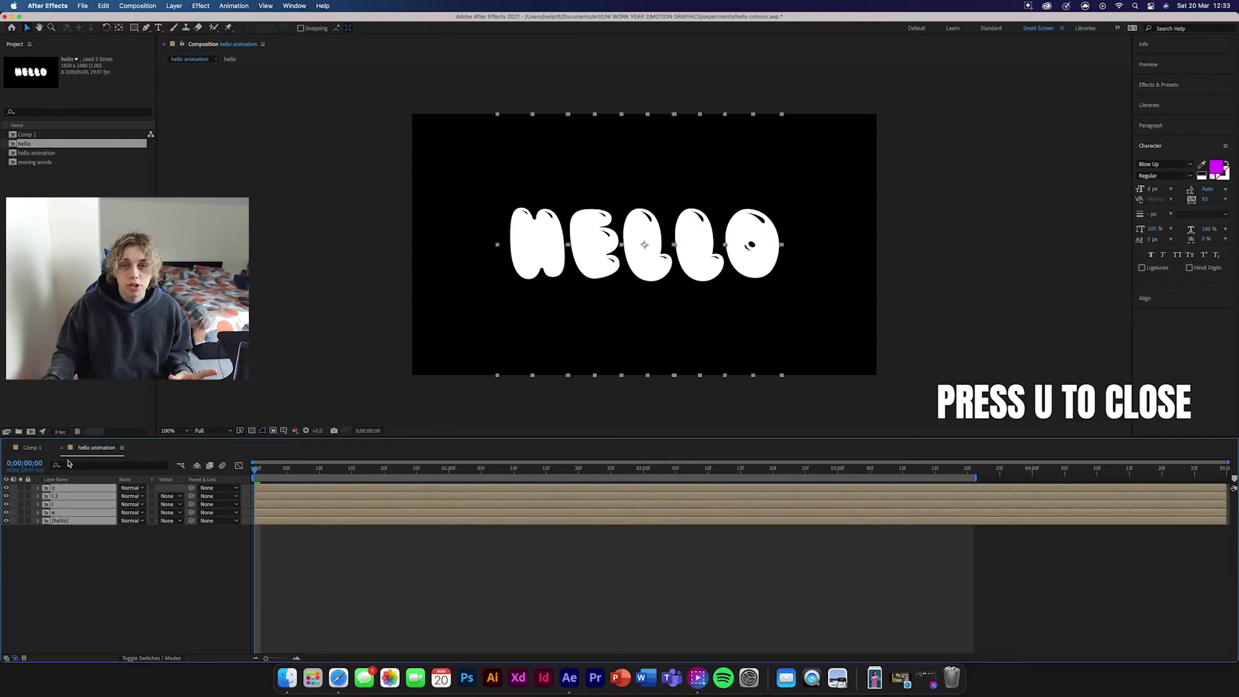
click(90, 589)
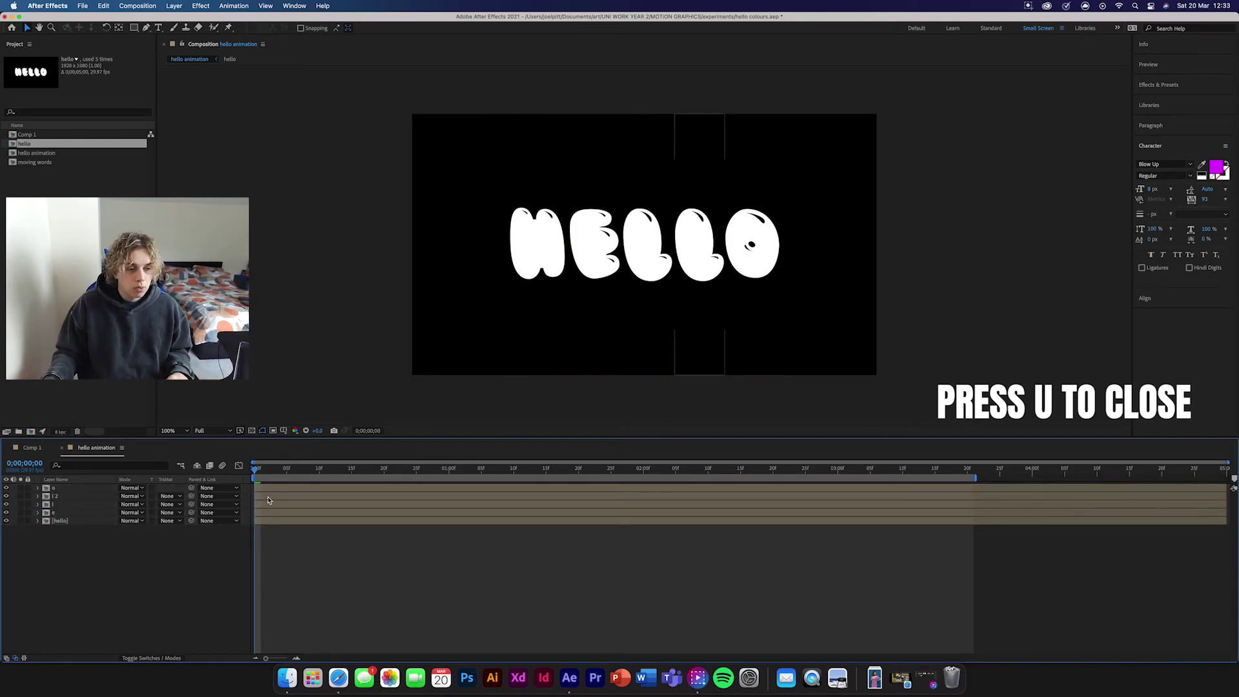
- Shift the e layer about 3 frames later, extend its start back to the beginning of the composition, and preview the animation
click(273, 512)
click(279, 521)
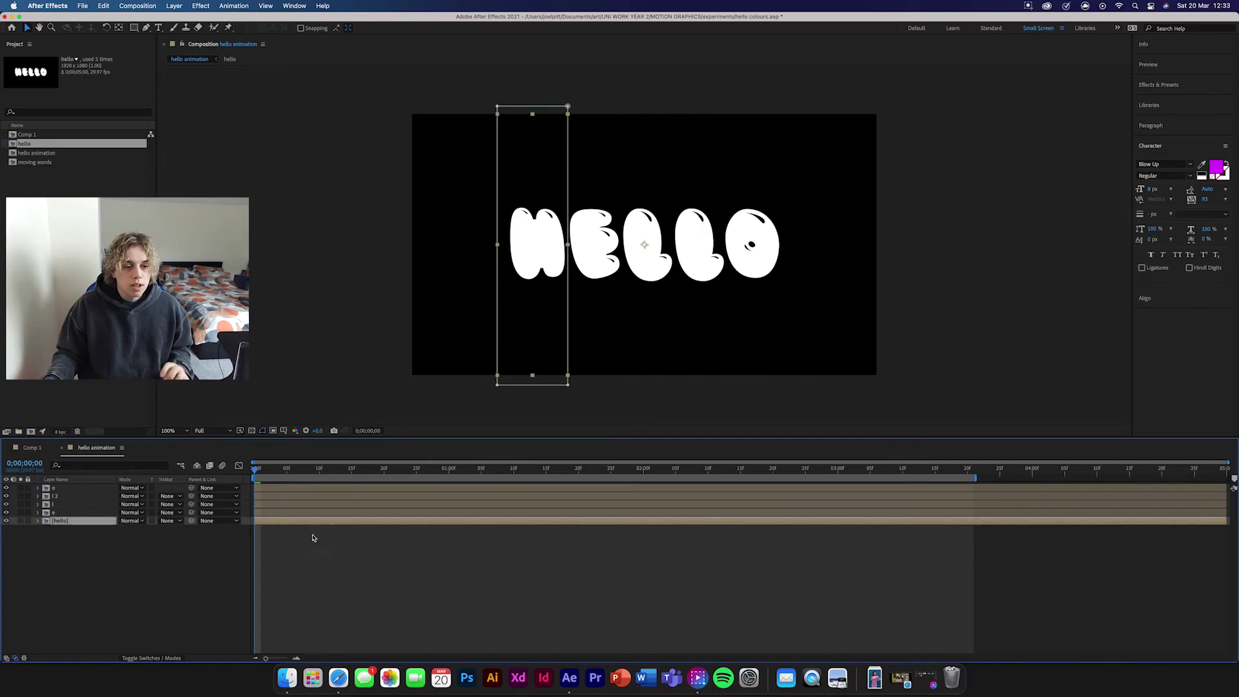
click(262, 515)
drag(262, 516, 280, 517)
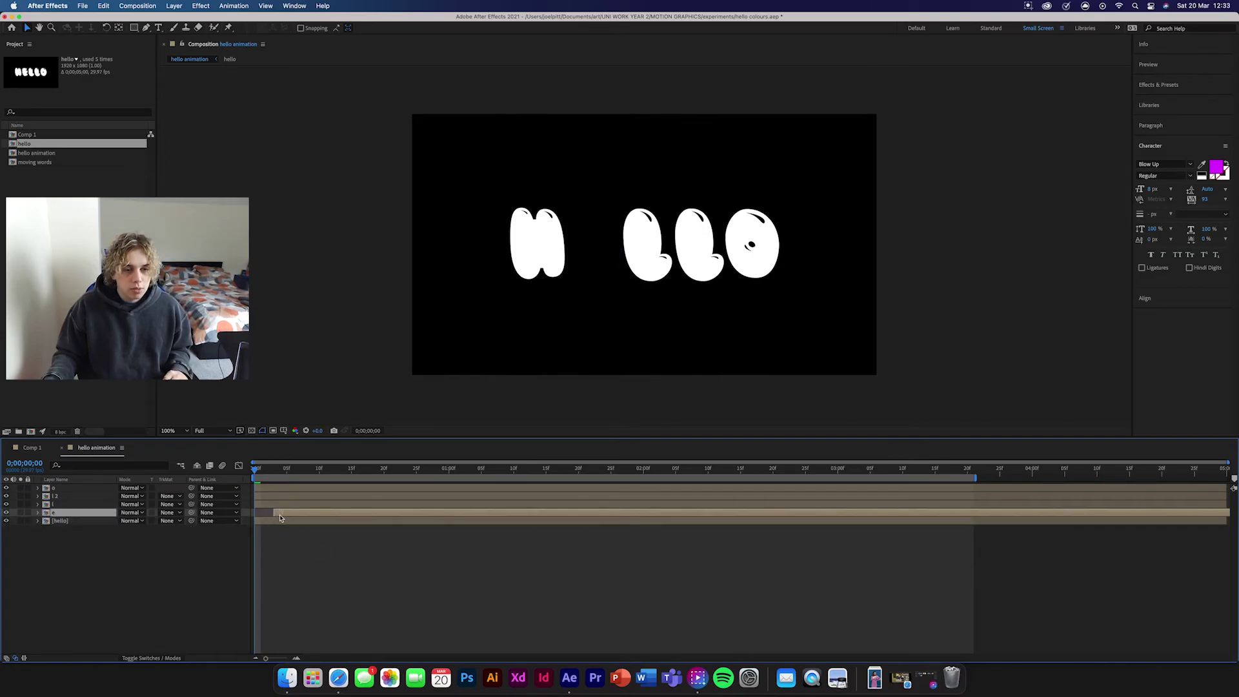
click(267, 504)
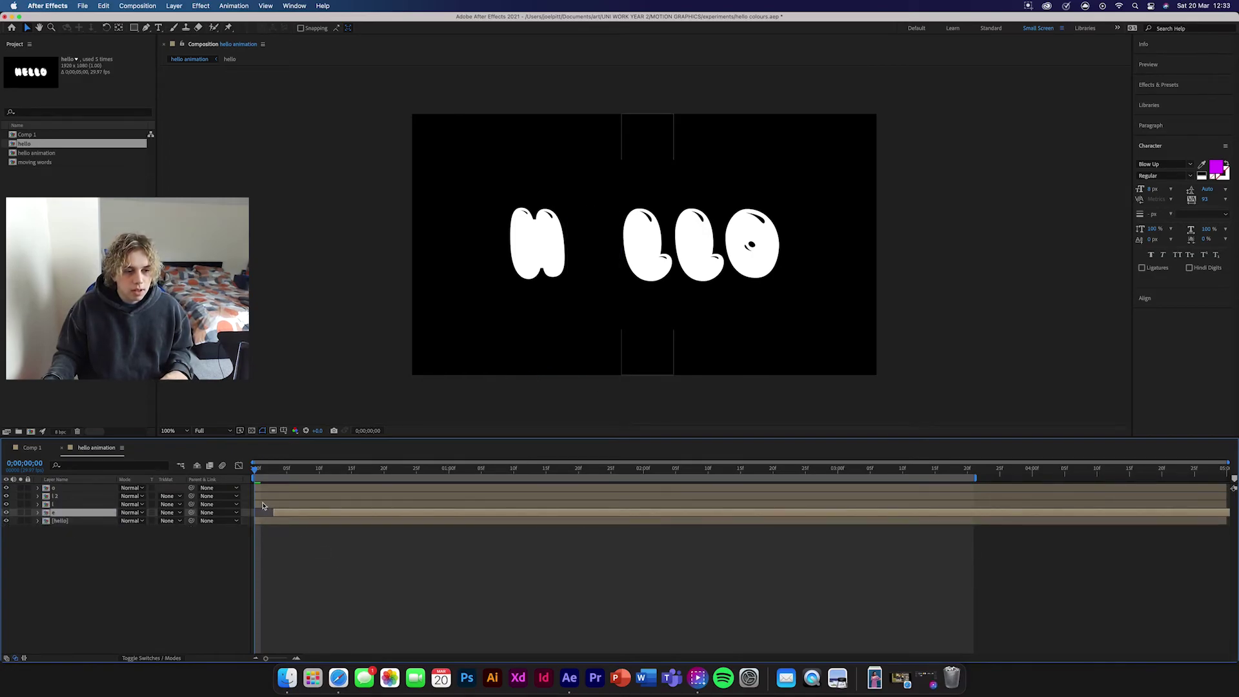
mouse_move(268, 505)
mouse_down()
mouse_move(332, 500)
mouse_move(279, 489)
mouse_move(349, 491)
mouse_move(256, 490)
mouse_move(275, 504)
mouse_move(257, 513)
mouse_up()
click(289, 546)
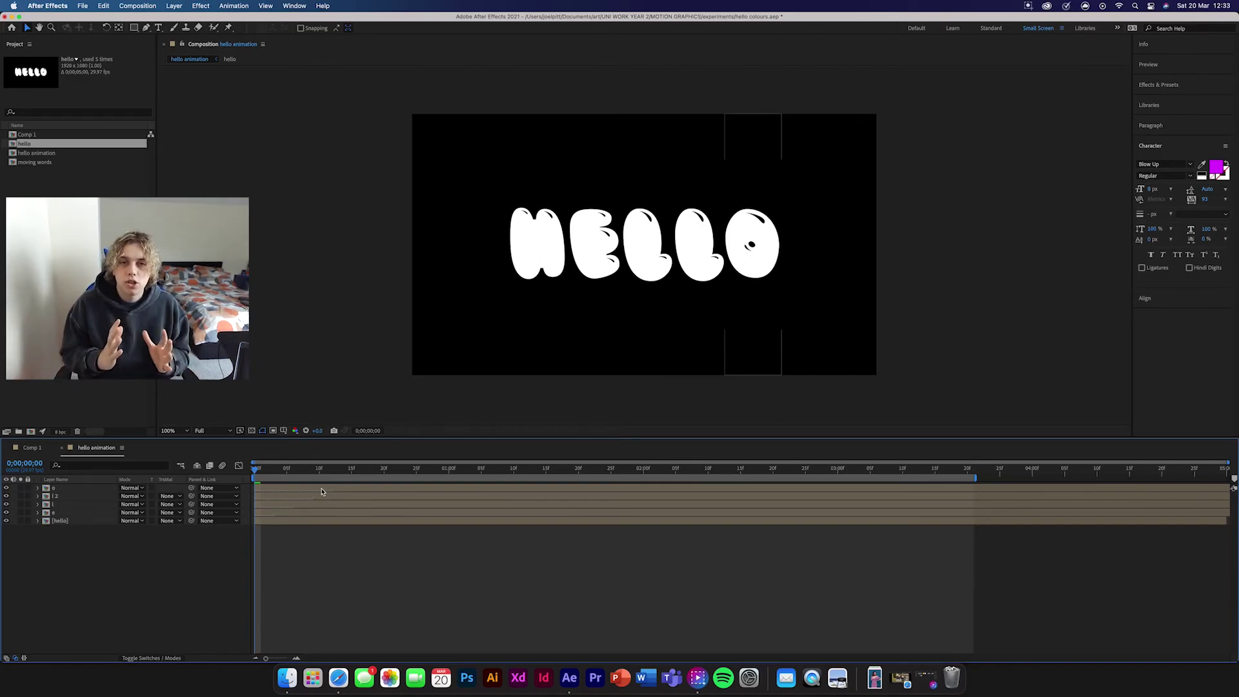
key(space)
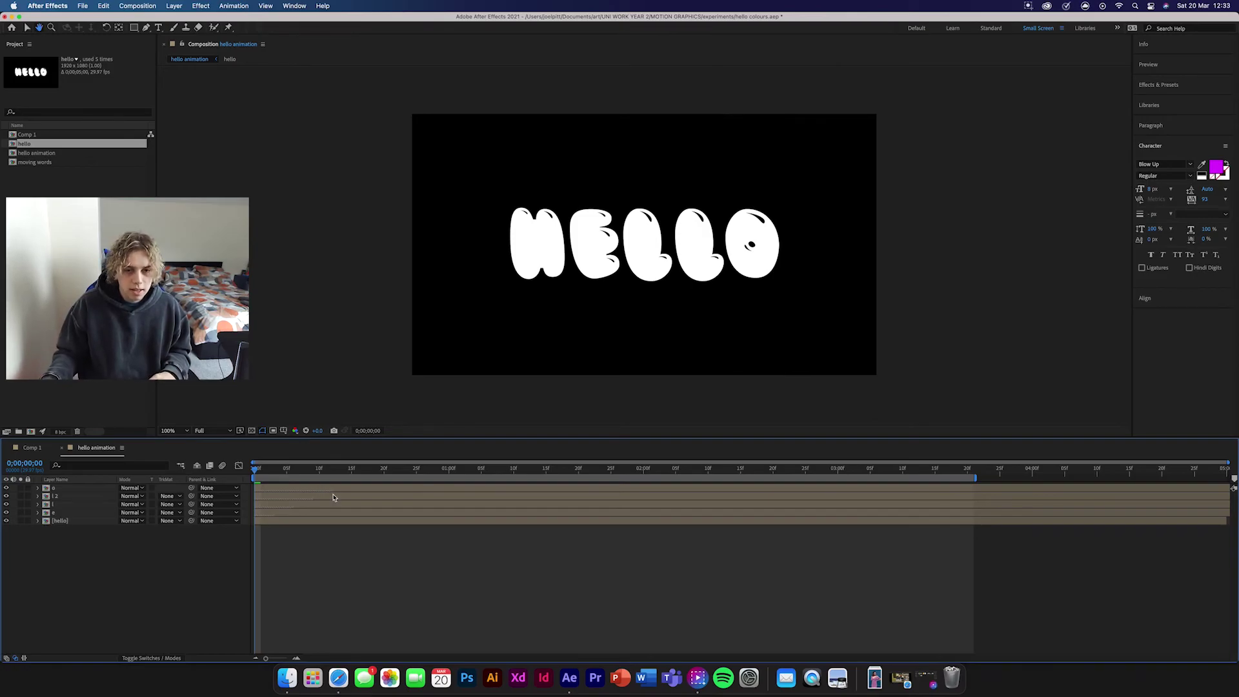